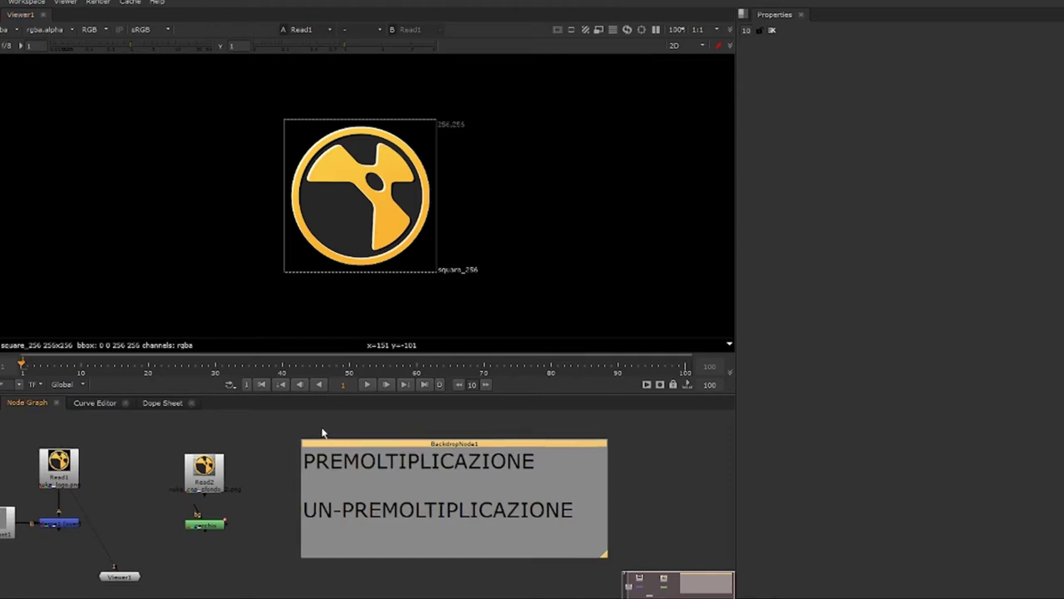
pyautogui.moveTo(326, 447); pyautogui.dragTo(304, 438, button='middle')
pyautogui.moveTo(242, 427); pyautogui.dragTo(637, 584)
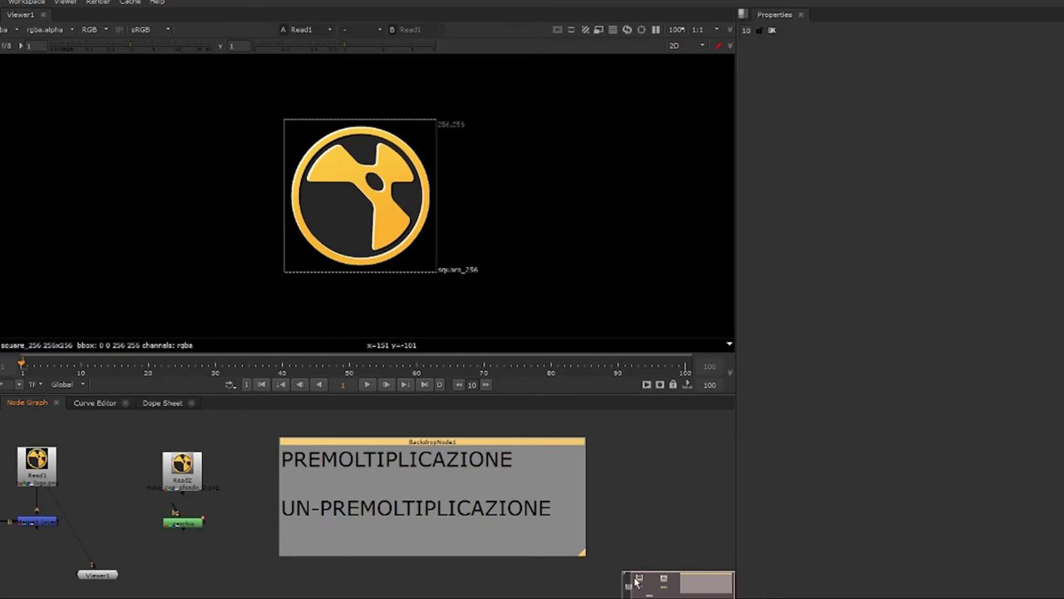
pyautogui.moveTo(232, 414); pyautogui.dragTo(609, 583)
pyautogui.moveTo(240, 424); pyautogui.dragTo(654, 580)
pyautogui.moveTo(224, 421); pyautogui.dragTo(605, 577)
pyautogui.moveTo(241, 490); pyautogui.dragTo(600, 542)
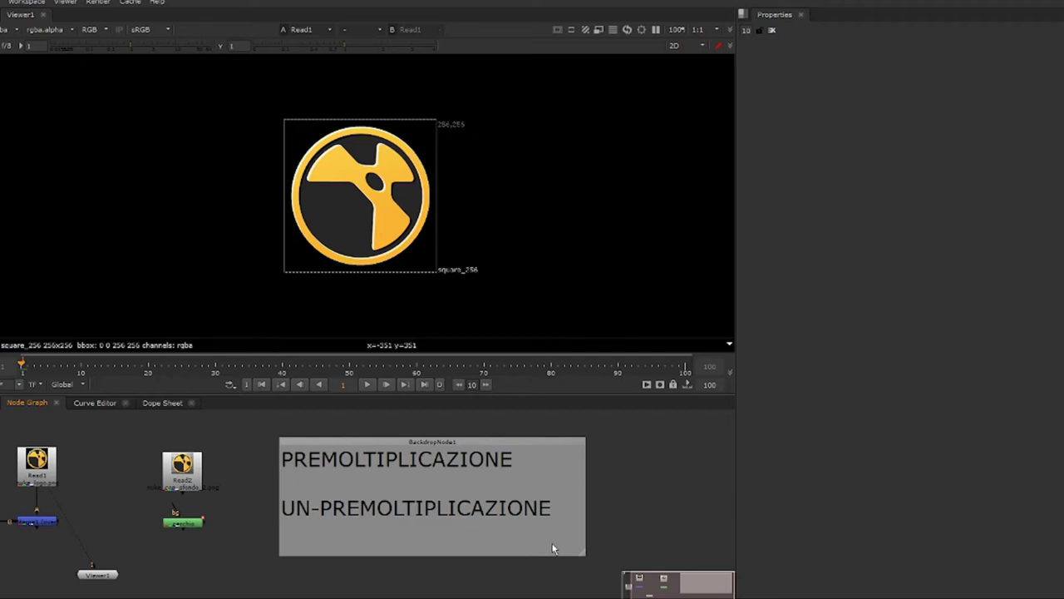
# - Sample the logo's colour values across an area of the symbol and at a point near its centre
pyautogui.scroll(1, 368, 235)
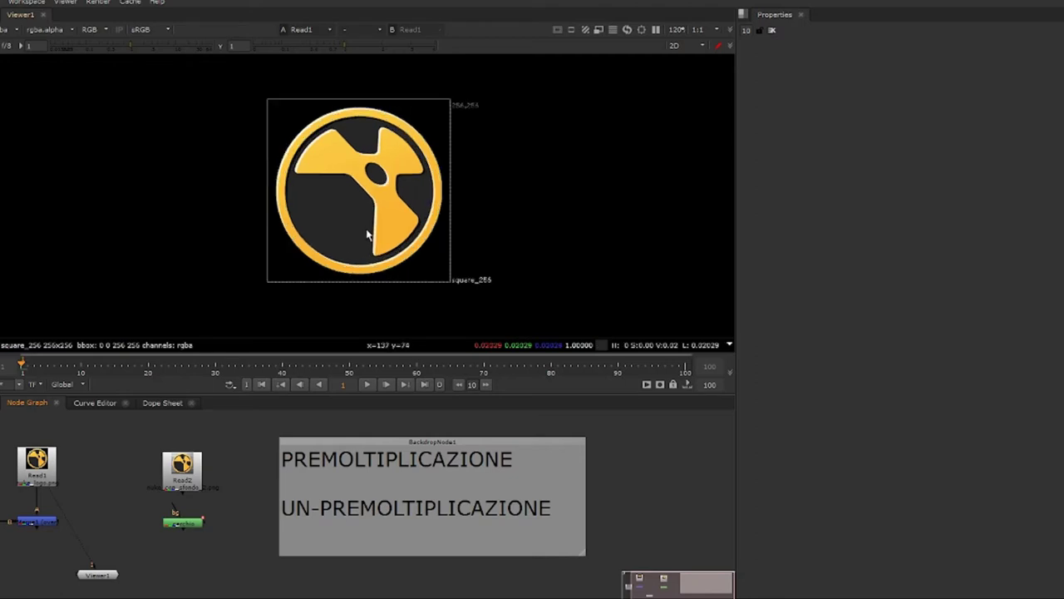
pyautogui.scroll(1, 374, 166)
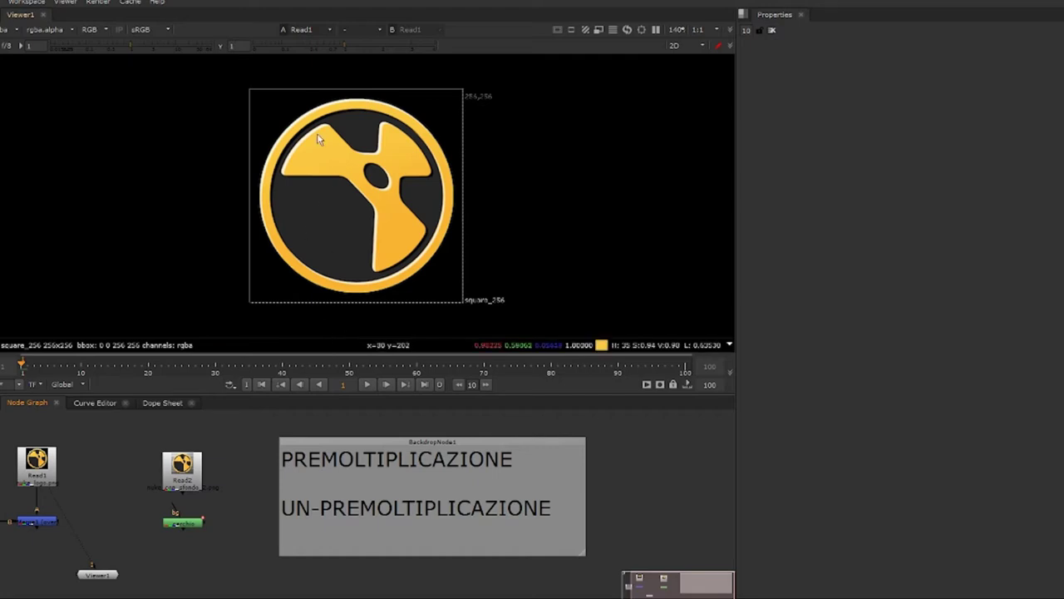
pyautogui.keyDown('ctrl'); pyautogui.keyDown('shift'); pyautogui.moveTo(308, 127); pyautogui.dragTo(392, 263); pyautogui.keyUp('shift'); pyautogui.keyUp('ctrl')
pyautogui.keyDown('ctrl'); pyautogui.click(374, 187); pyautogui.keyUp('ctrl')
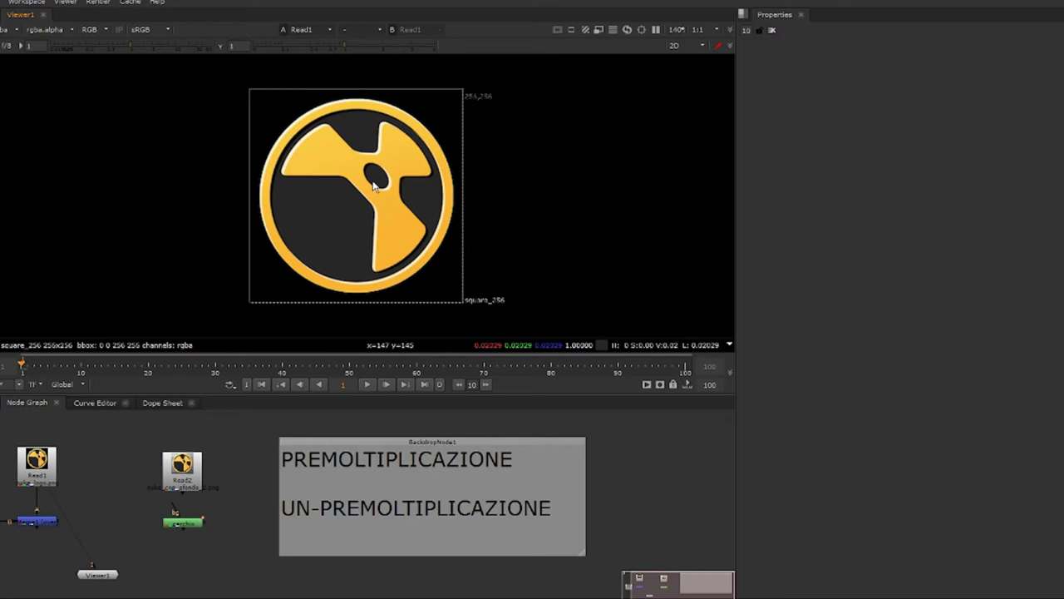
pyautogui.keyDown('ctrl'); pyautogui.moveTo(374, 187); pyautogui.dragTo(375, 196); pyautogui.keyUp('ctrl')
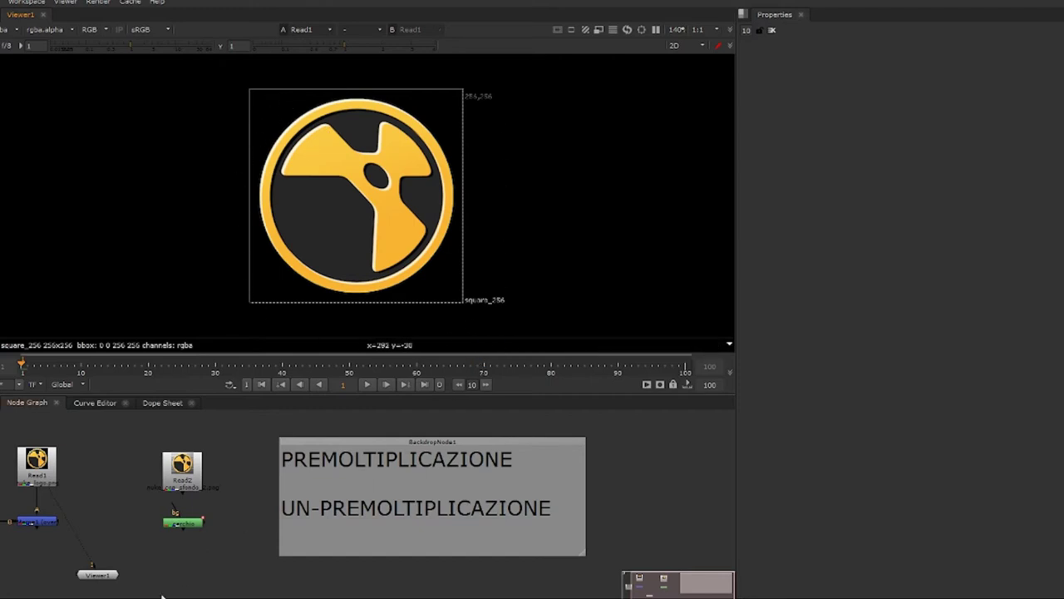
# - Display the Merge1 composite of Read1 over Constant1 in the viewer
pyautogui.moveTo(125, 516); pyautogui.dragTo(200, 497, button='middle')
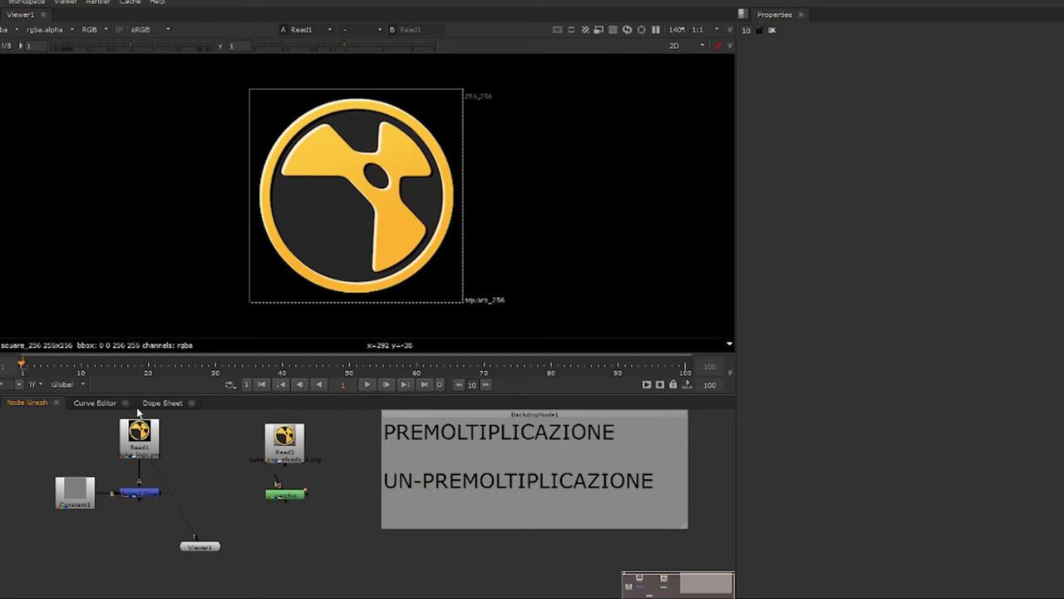
pyautogui.moveTo(83, 424); pyautogui.dragTo(102, 439, button='middle')
pyautogui.moveTo(46, 422); pyautogui.dragTo(185, 539)
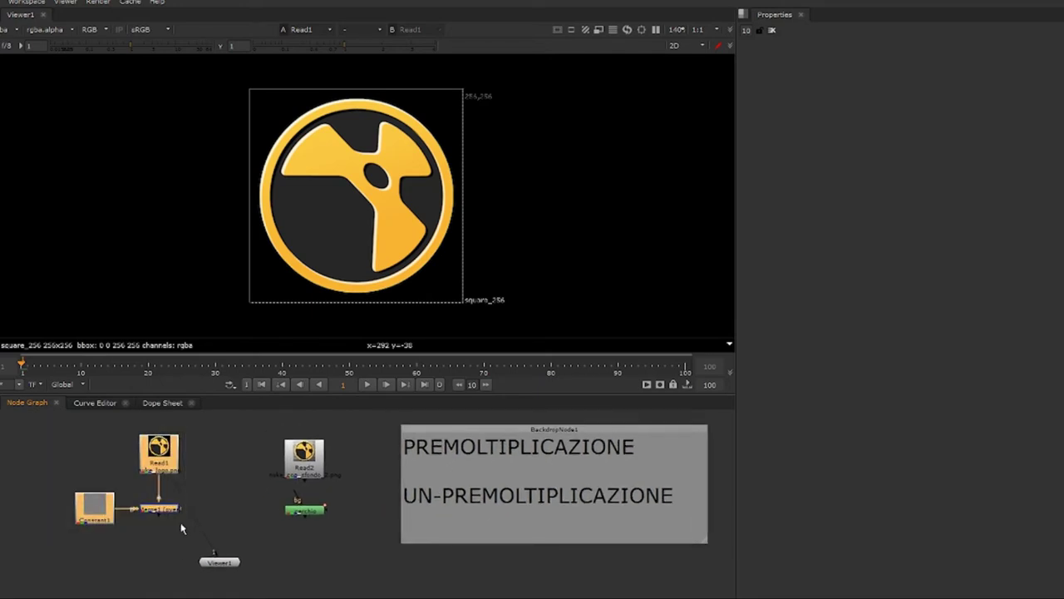
pyautogui.moveTo(184, 529); pyautogui.dragTo(191, 508, button='middle')
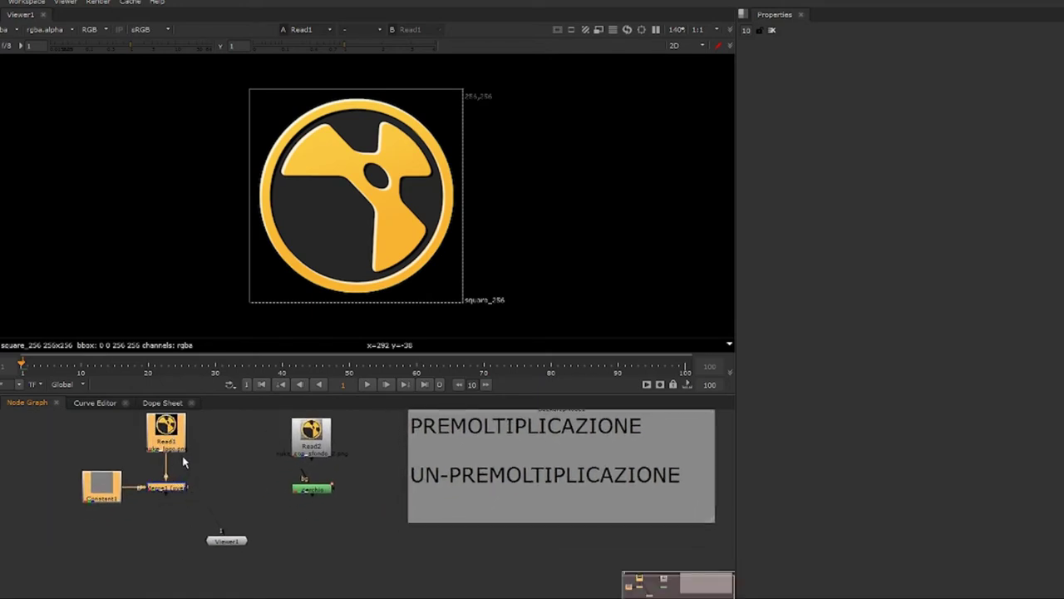
pyautogui.click(145, 471)
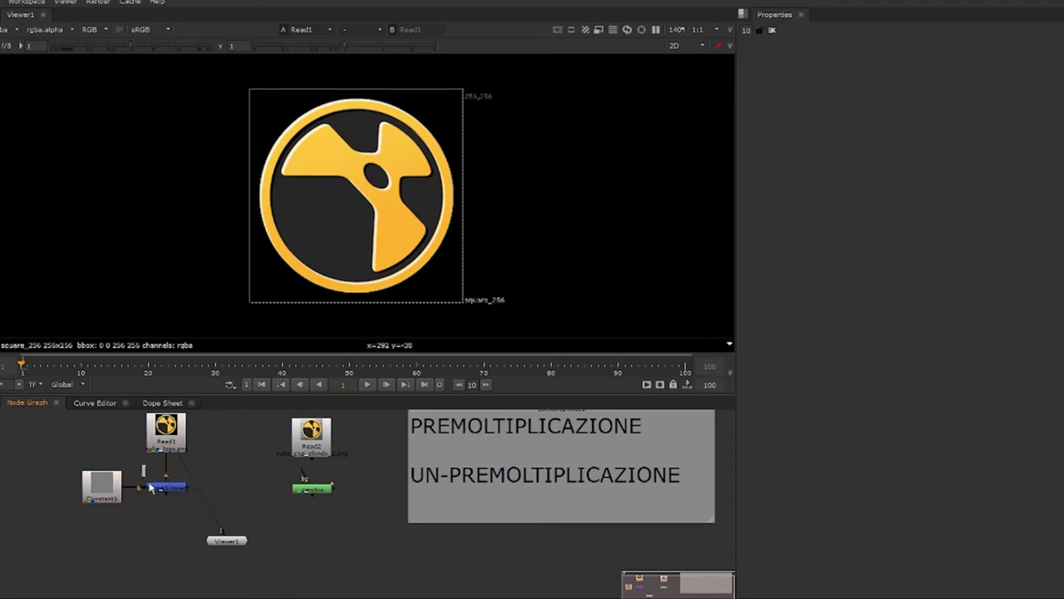
pyautogui.click(165, 486)
pyautogui.press('1')
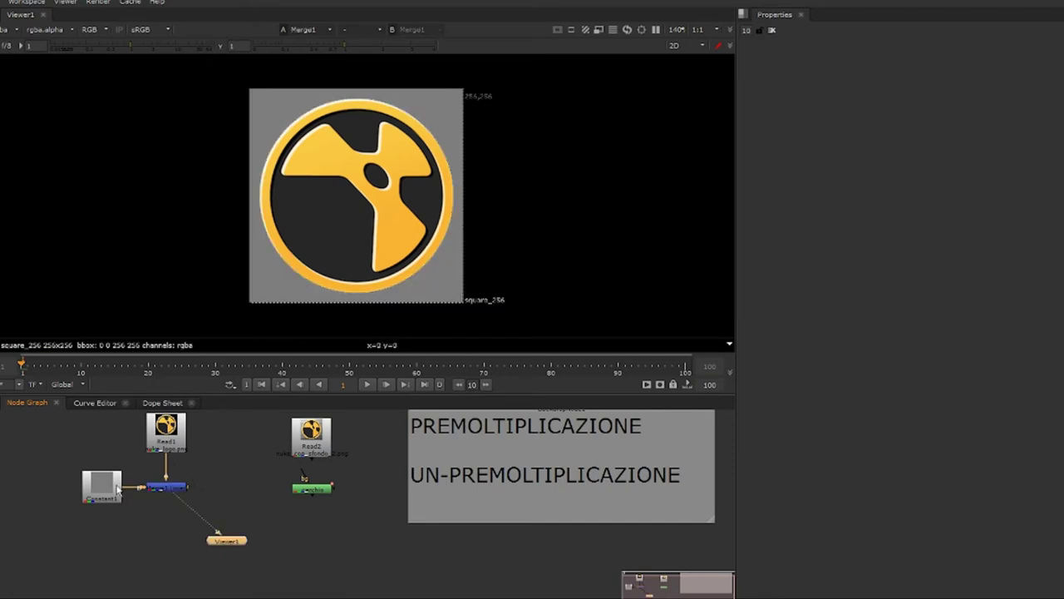
# - Move Constant1 slightly farther away from the merge node and select Read1
pyautogui.moveTo(103, 486); pyautogui.dragTo(86, 484)
pyautogui.moveTo(185, 504); pyautogui.dragTo(167, 534, button='middle')
pyautogui.click(145, 456)
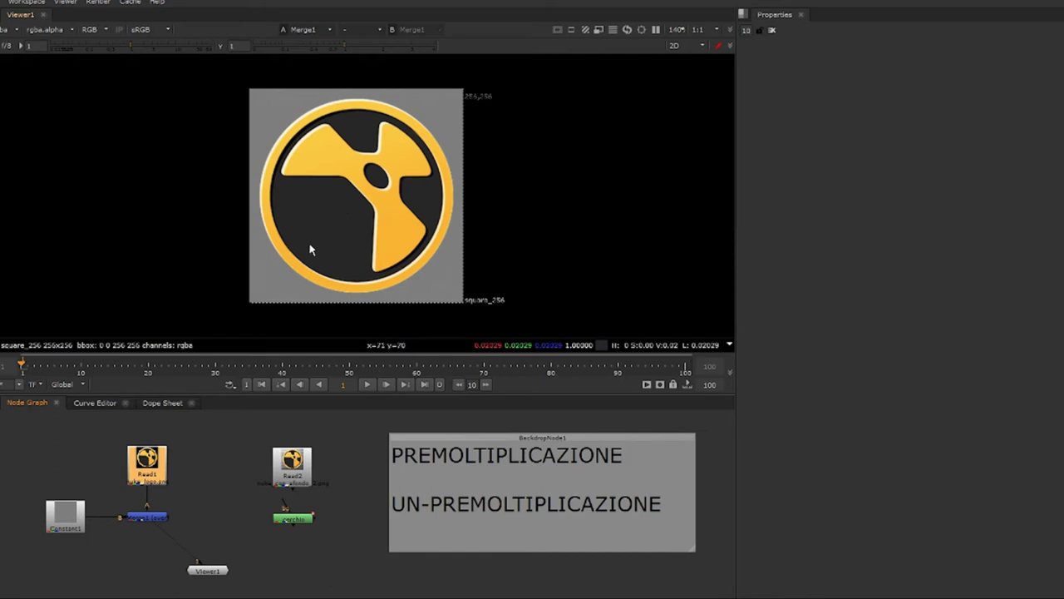
# - Compare Merge1's alpha channel with its RGB image twice, ending on RGB, and select Constant1
pyautogui.press('a')
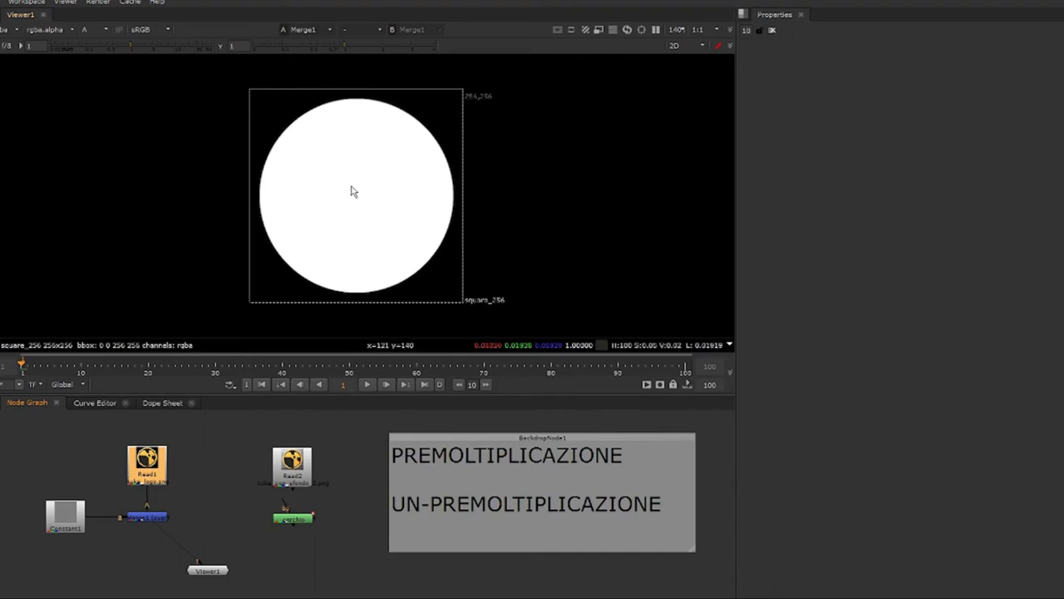
pyautogui.press('a')
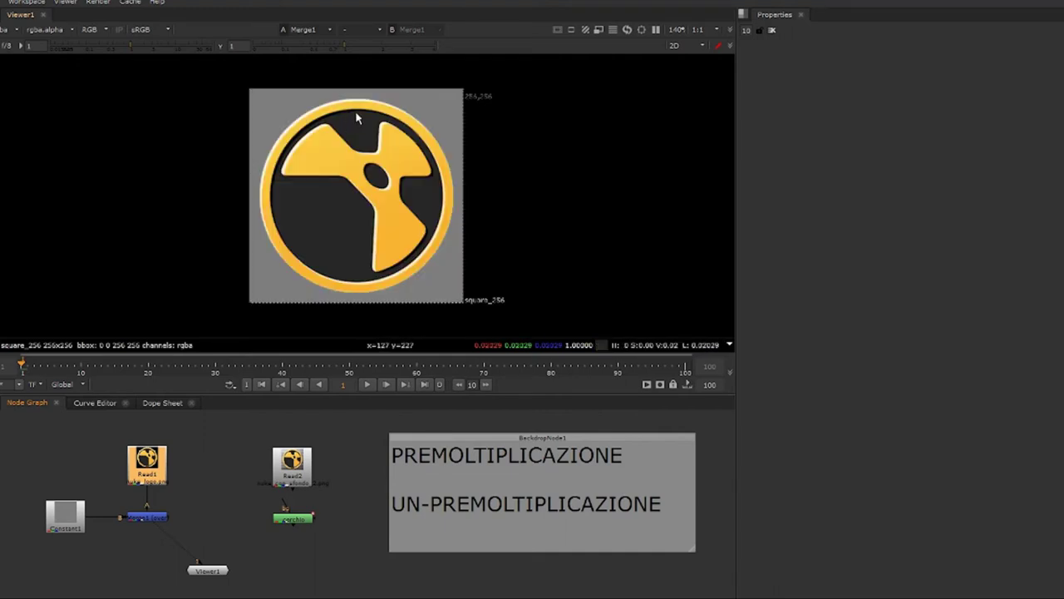
pyautogui.press('a')
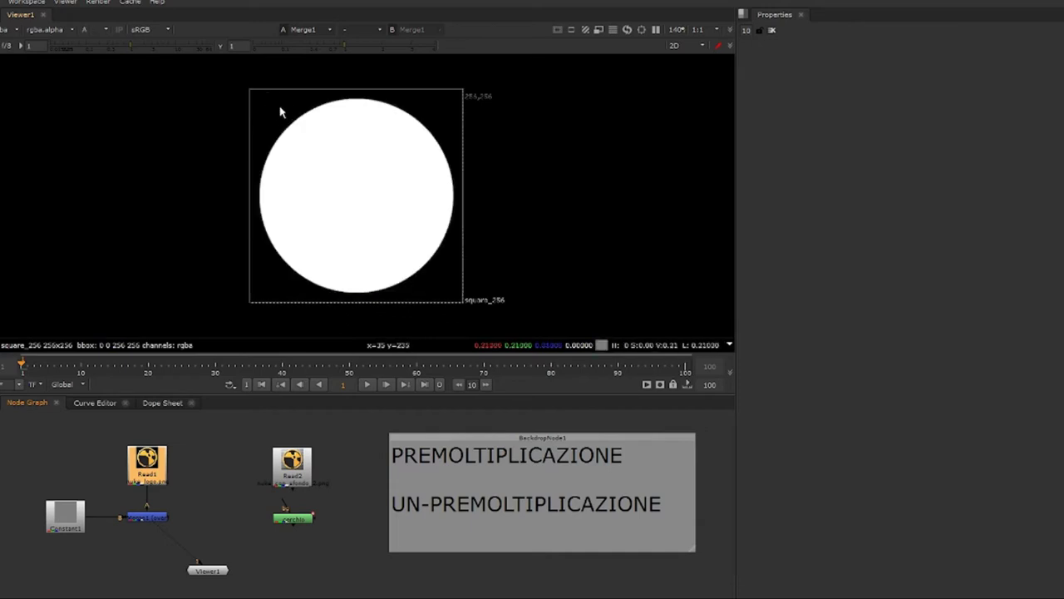
pyautogui.press('a')
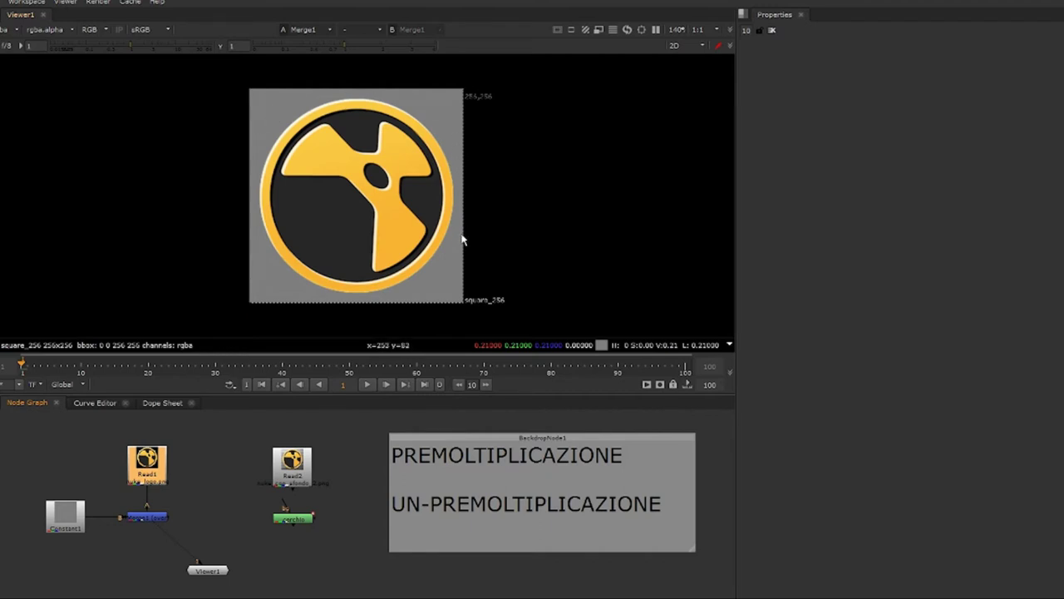
pyautogui.moveTo(29, 487); pyautogui.dragTo(116, 548)
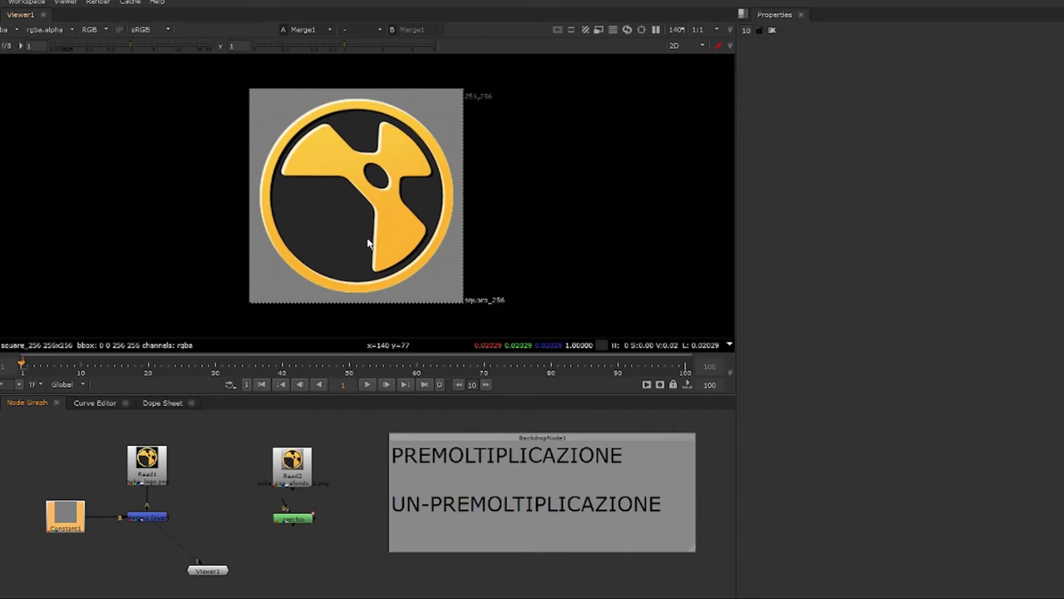
# - Show the alpha channel and sample individual pixels along the left edge of the white circle
pyautogui.press('a')
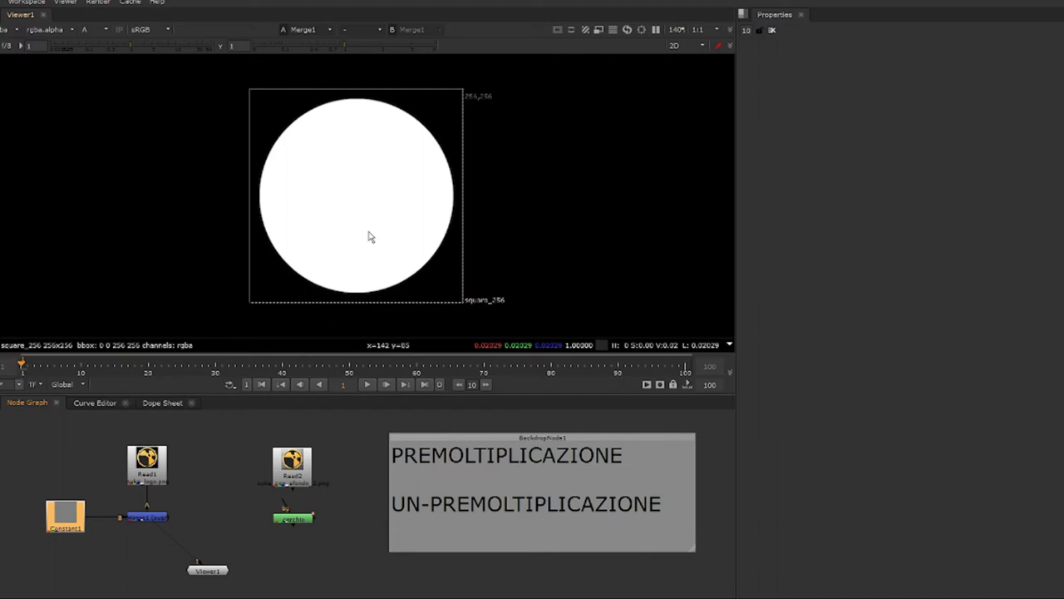
pyautogui.scroll(8, 370, 236)
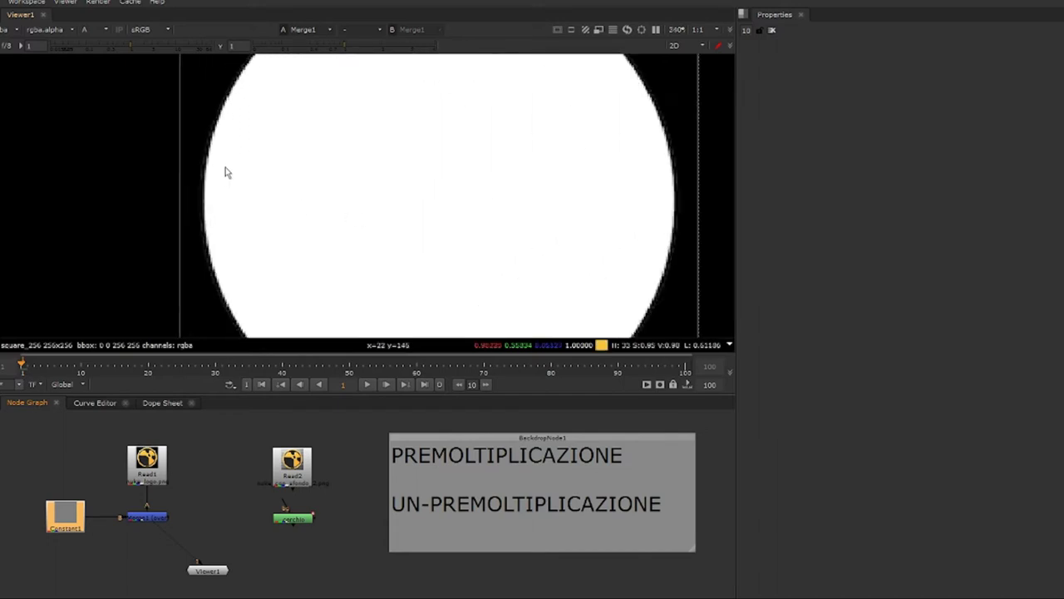
pyautogui.scroll(6, 210, 157)
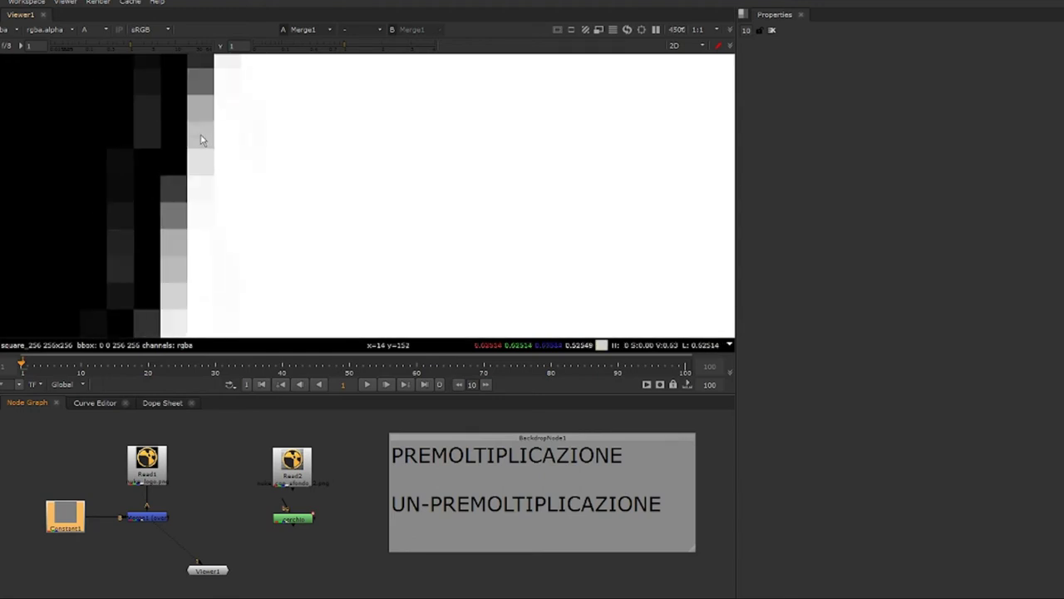
pyautogui.keyDown('ctrl'); pyautogui.click(201, 136); pyautogui.keyUp('ctrl')
pyautogui.keyDown('ctrl'); pyautogui.click(227, 136); pyautogui.keyUp('ctrl')
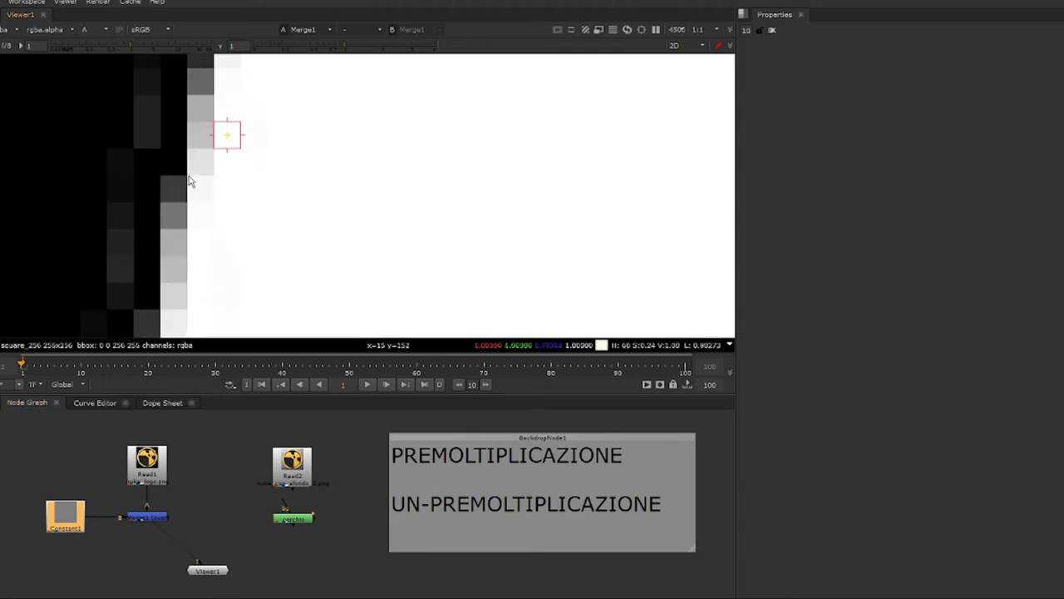
pyautogui.keyDown('ctrl'); pyautogui.click(201, 138); pyautogui.keyUp('ctrl')
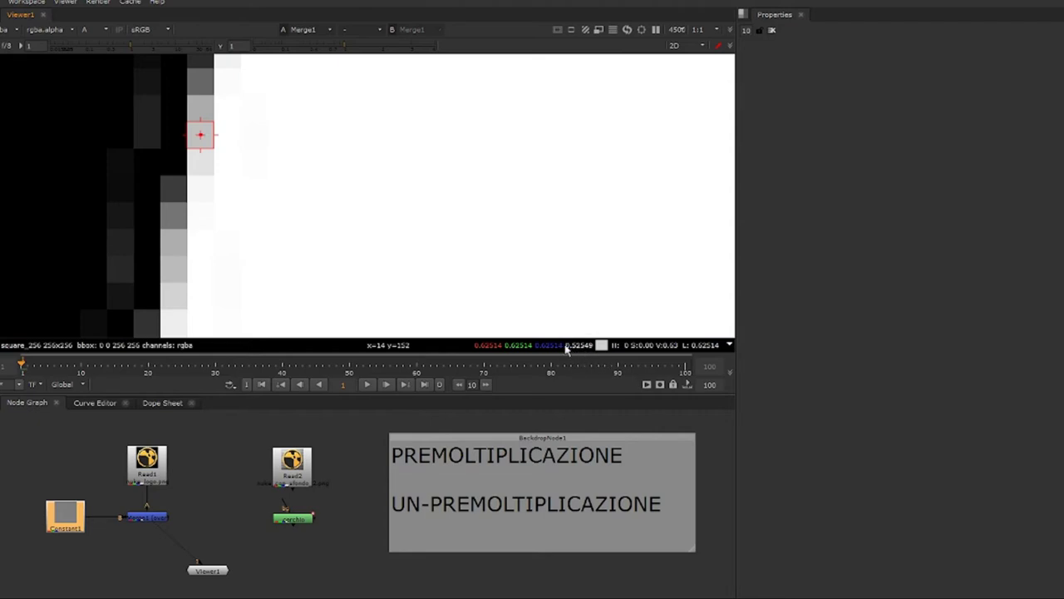
# - Sample a region of about 27 x 23 pixels near the centre of the alpha circle
pyautogui.scroll(-5, 363, 232)
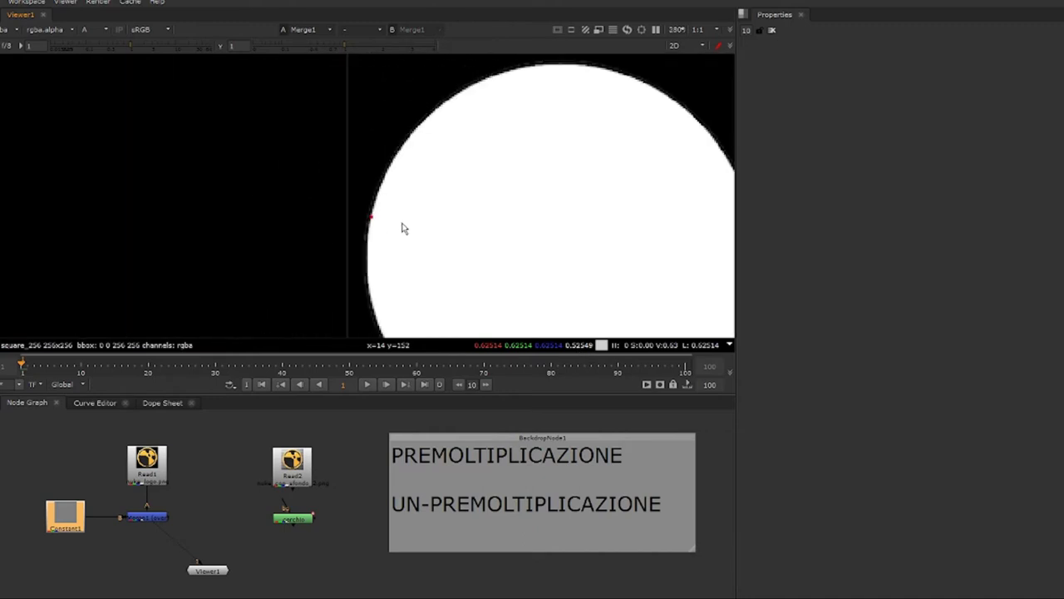
pyautogui.scroll(-4, 407, 229)
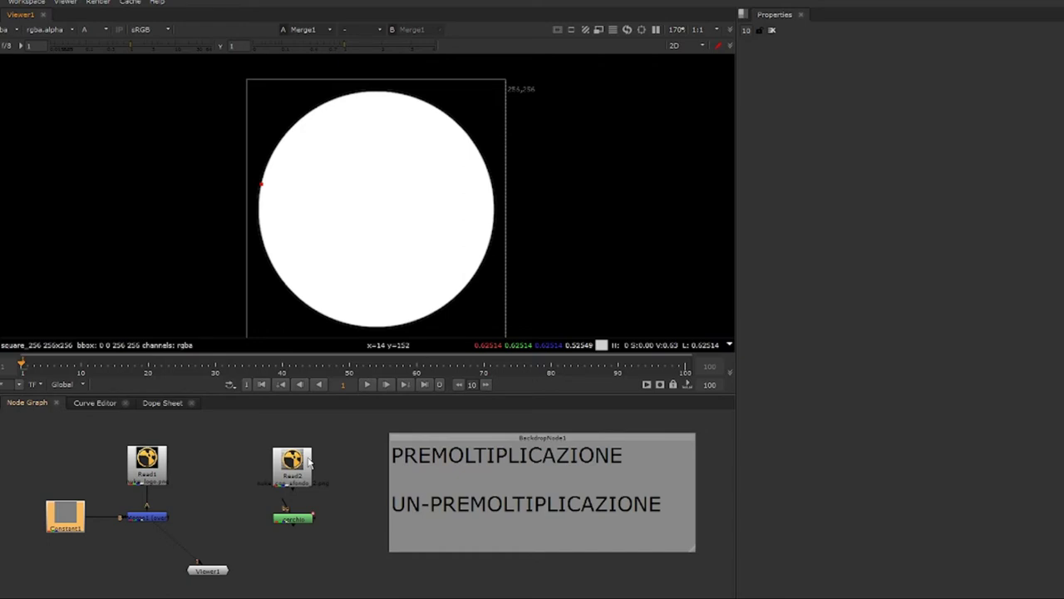
pyautogui.scroll(-2, 281, 204)
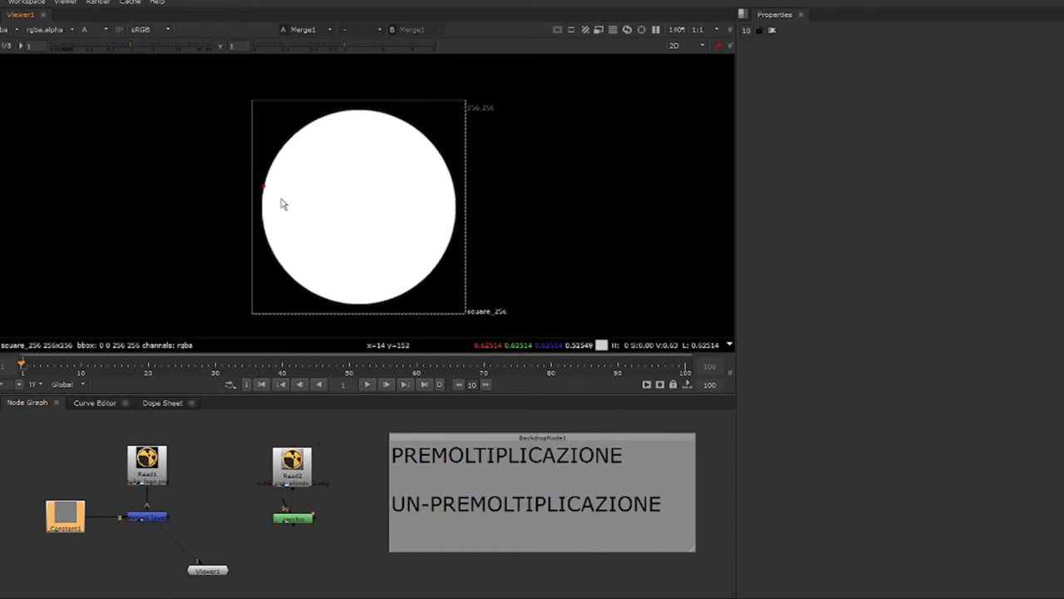
pyautogui.scroll(-1, 281, 203)
pyautogui.moveTo(278, 214); pyautogui.dragTo(255, 202, button='middle')
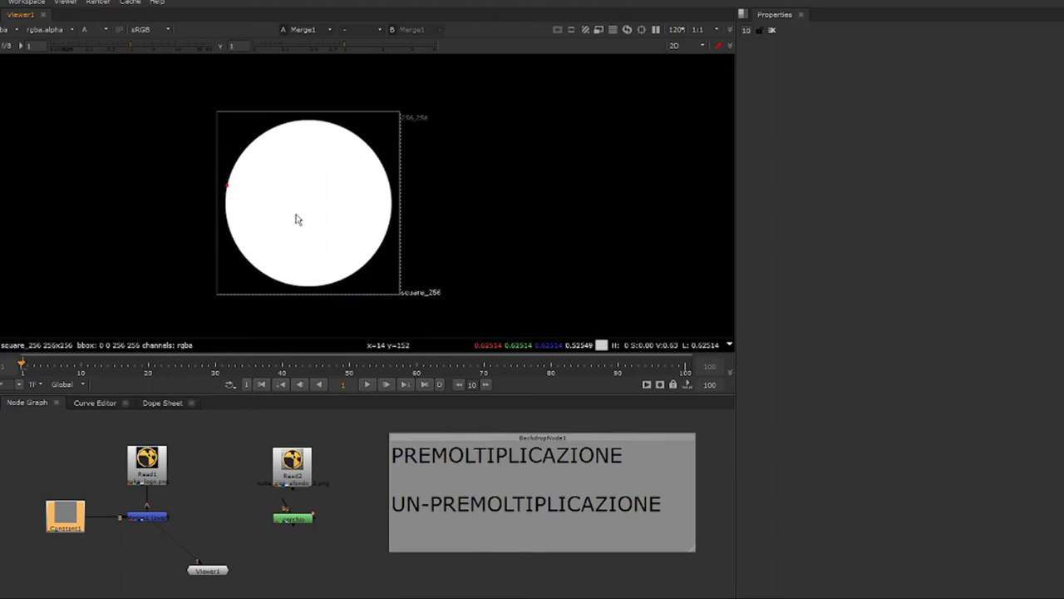
pyautogui.scroll(3, 301, 207)
pyautogui.moveTo(263, 153); pyautogui.dragTo(356, 257)
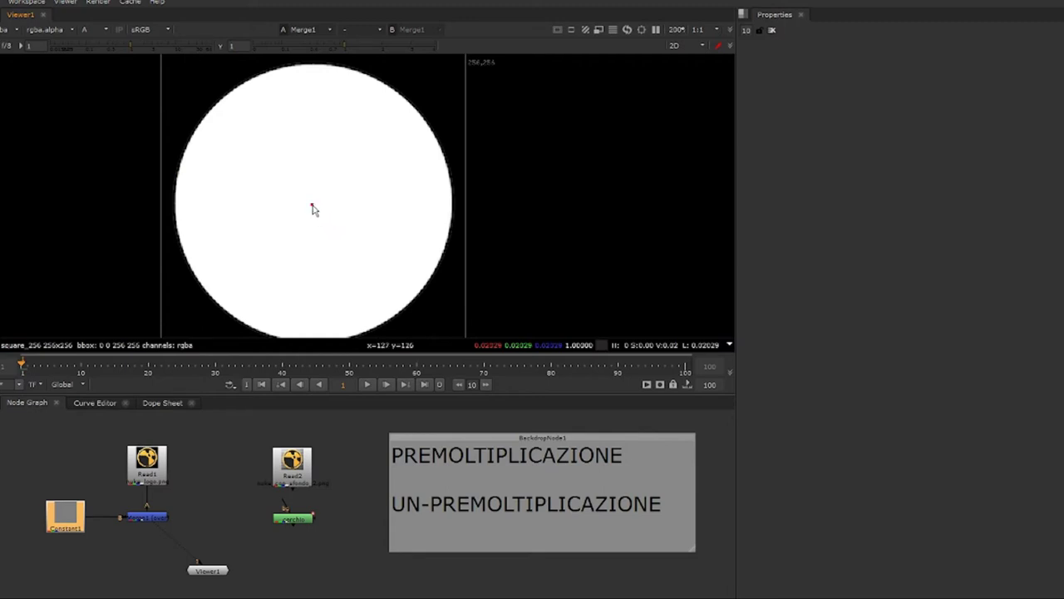
pyautogui.keyDown('ctrl'); pyautogui.keyDown('shift'); pyautogui.moveTo(311, 204); pyautogui.dragTo(344, 233); pyautogui.keyUp('shift'); pyautogui.keyUp('ctrl')
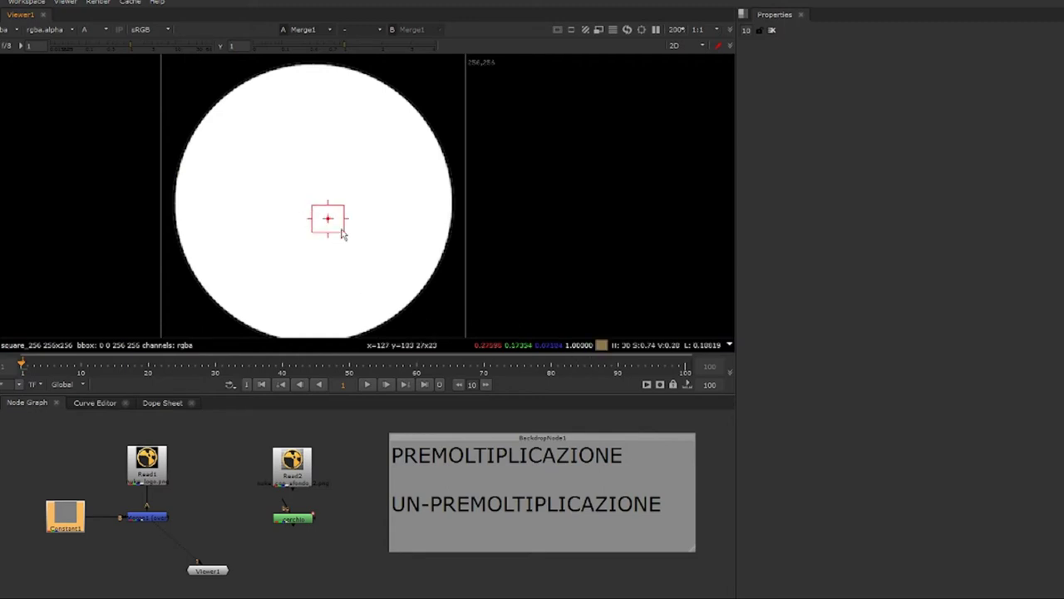
# - Check the sampled region in RGB and alpha, and move it to the black upper-left corner outside the circle
pyautogui.press('a')
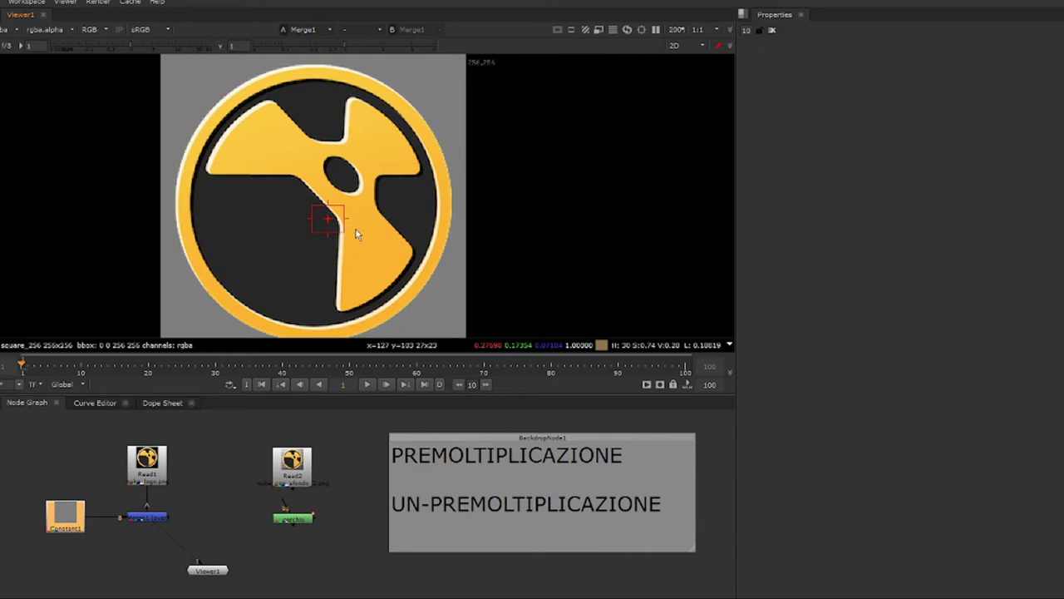
pyautogui.press('a')
pyautogui.moveTo(345, 223); pyautogui.dragTo(352, 247, button='middle')
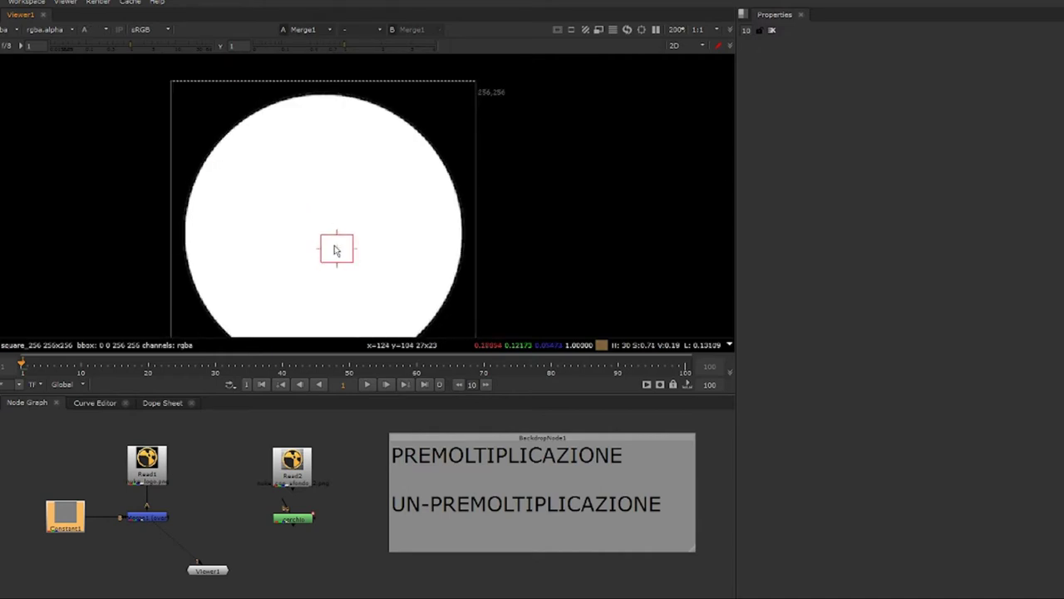
pyautogui.moveTo(335, 246); pyautogui.dragTo(203, 109)
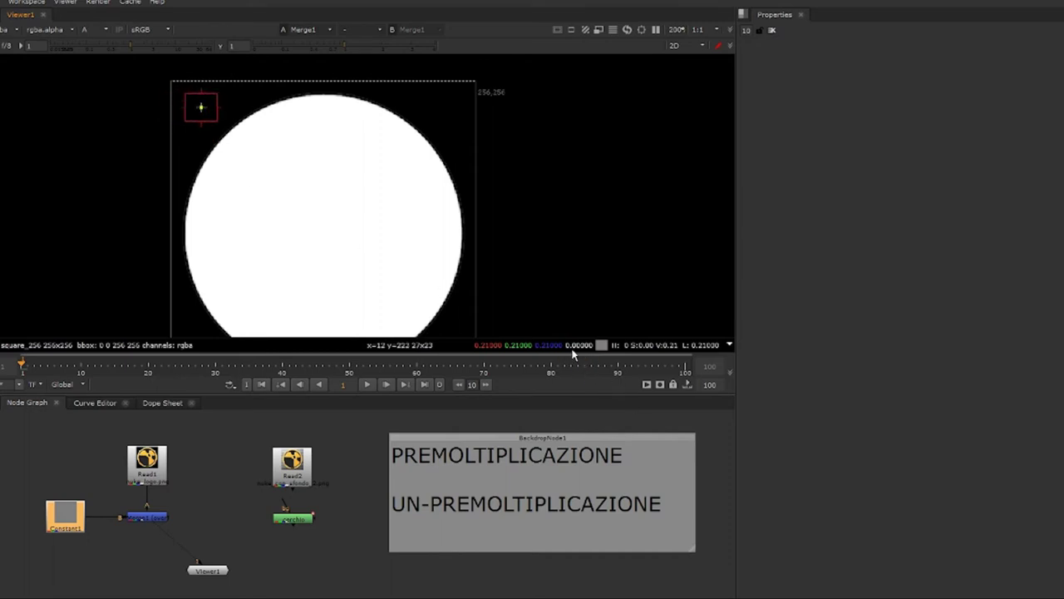
pyautogui.moveTo(221, 176); pyautogui.dragTo(203, 168, button='middle')
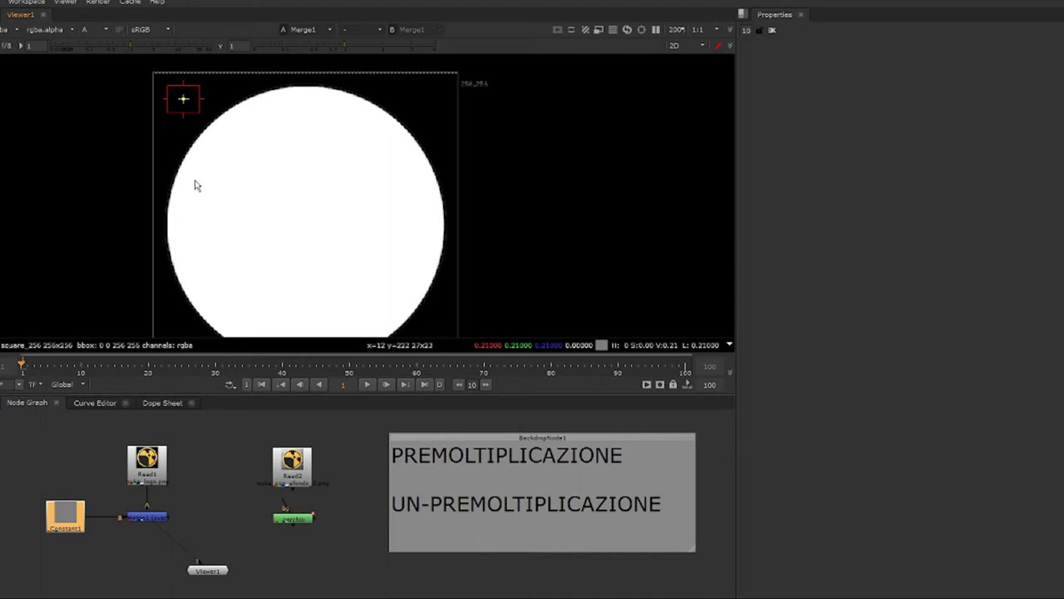
# - Compare the RGB composite with its alpha channel once more and examine the circle's upper edge up close
pyautogui.press('a')
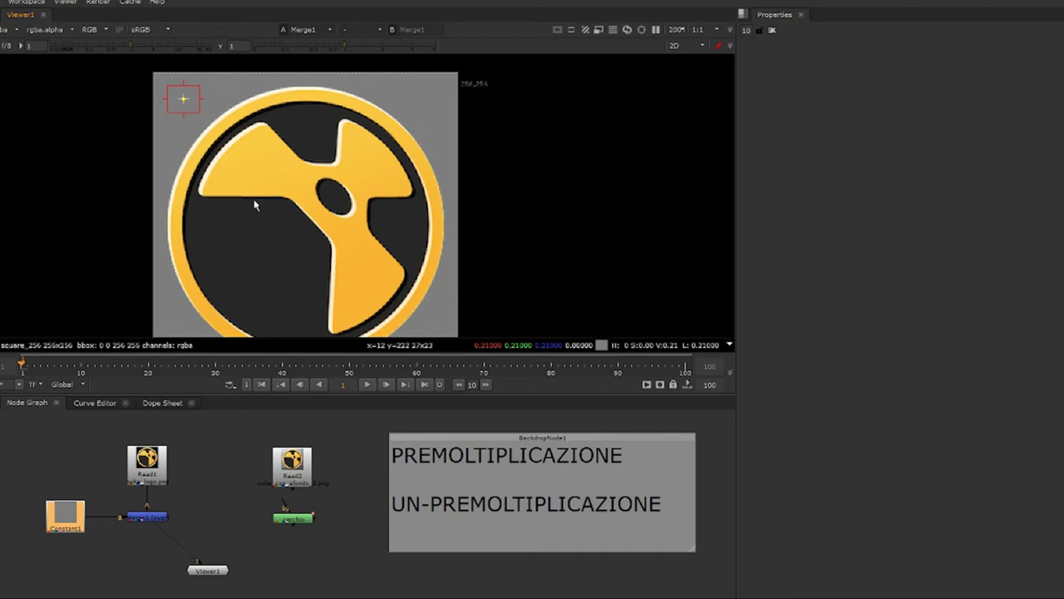
pyautogui.press('a')
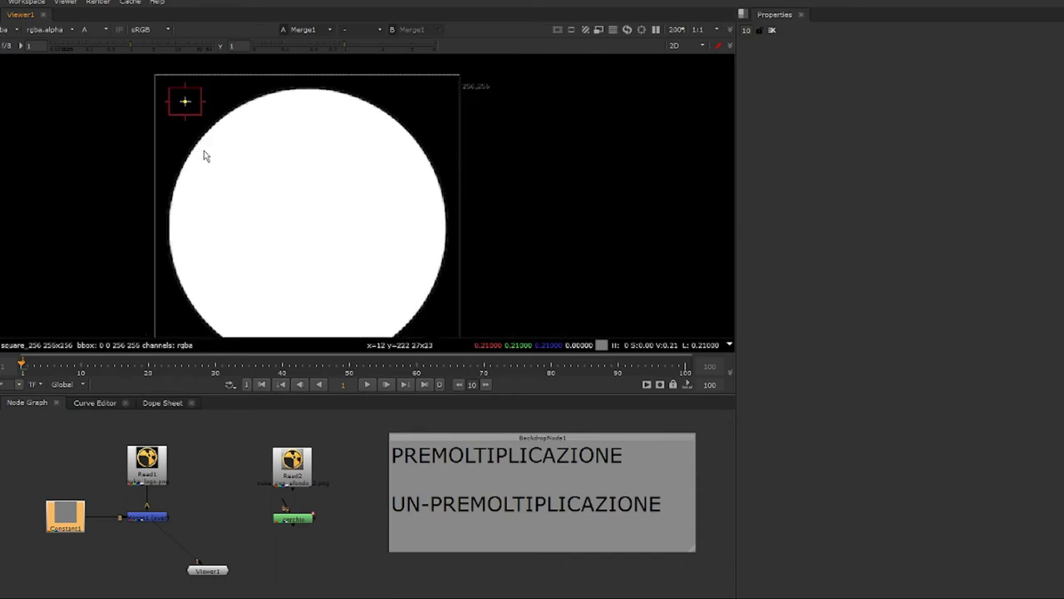
pyautogui.scroll(3, 206, 155)
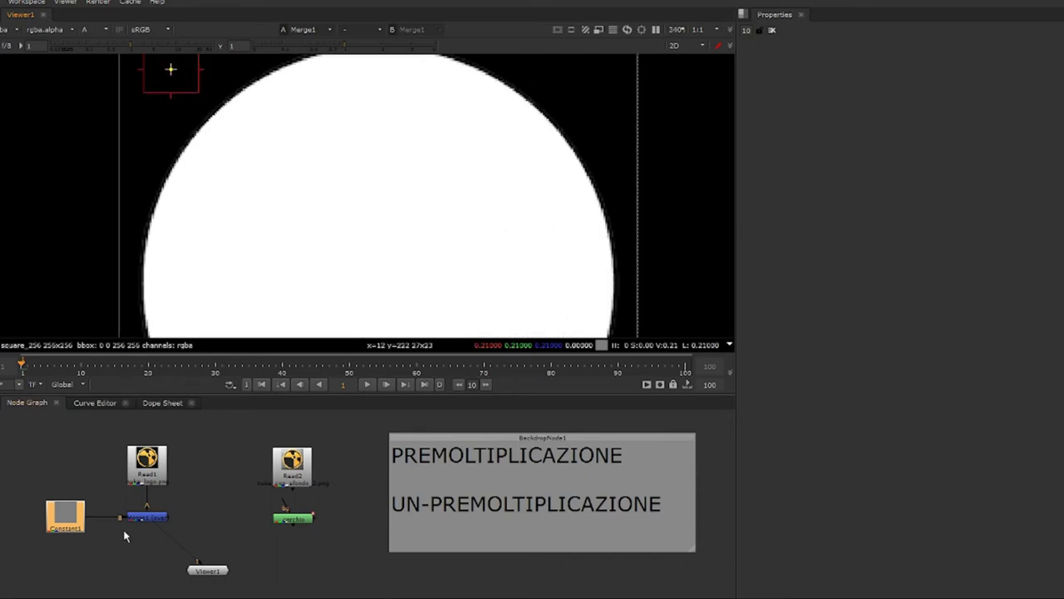
# - Insert a Blur node between Read1 and the Merge, limited to the alpha channel, with size 10.2
pyautogui.moveTo(144, 482); pyautogui.dragTo(147, 455)
pyautogui.press('b')
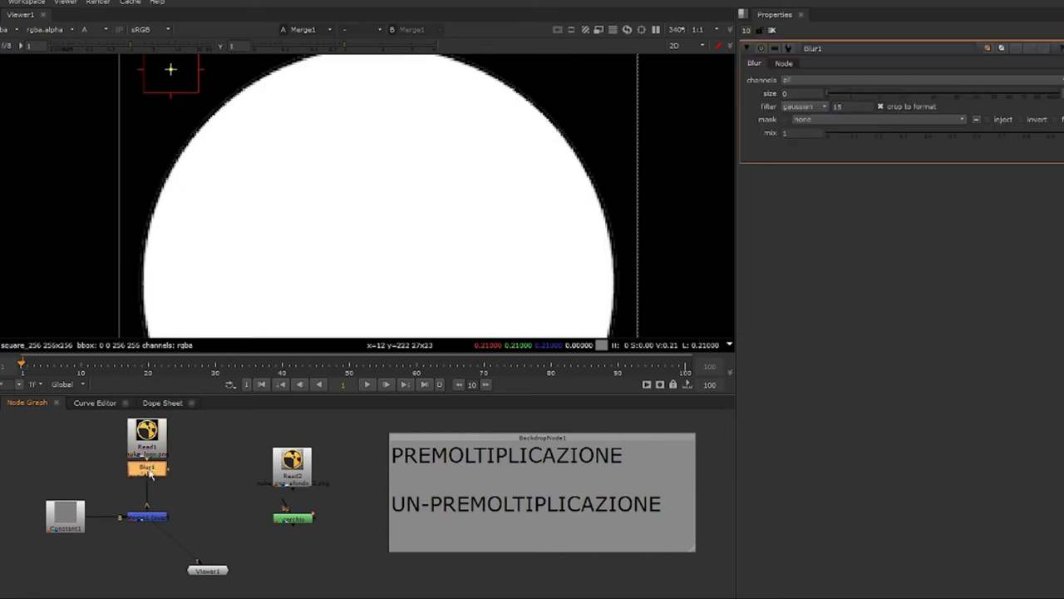
pyautogui.click(823, 80)
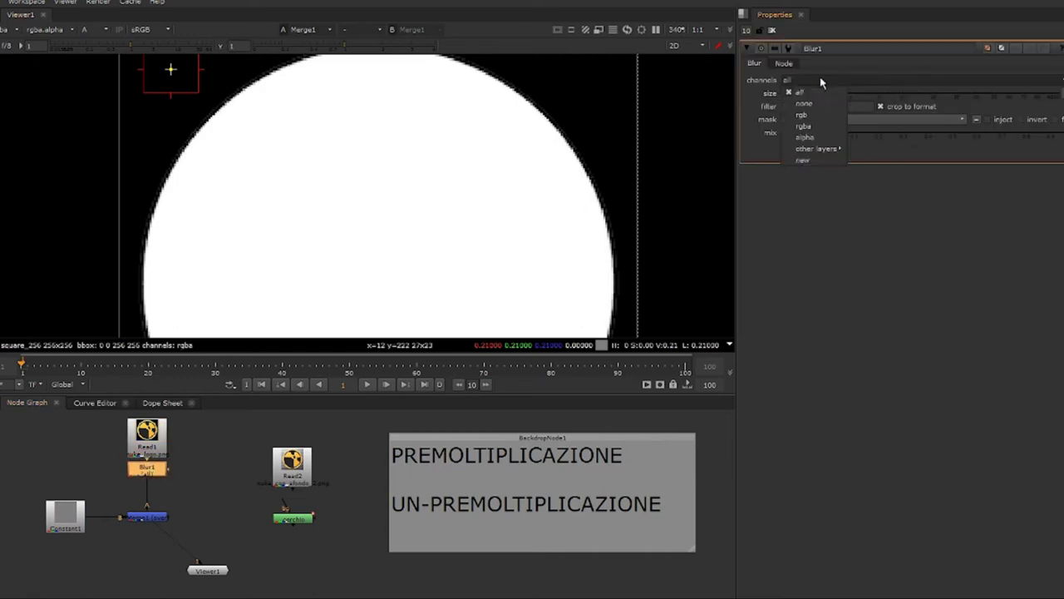
pyautogui.click(802, 137)
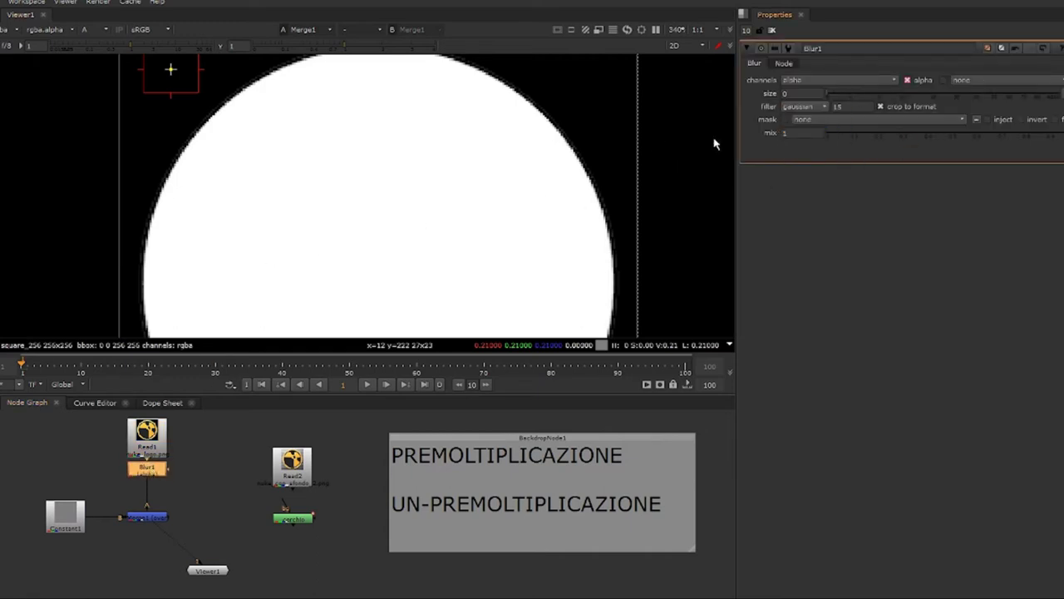
pyautogui.moveTo(837, 96); pyautogui.dragTo(902, 98)
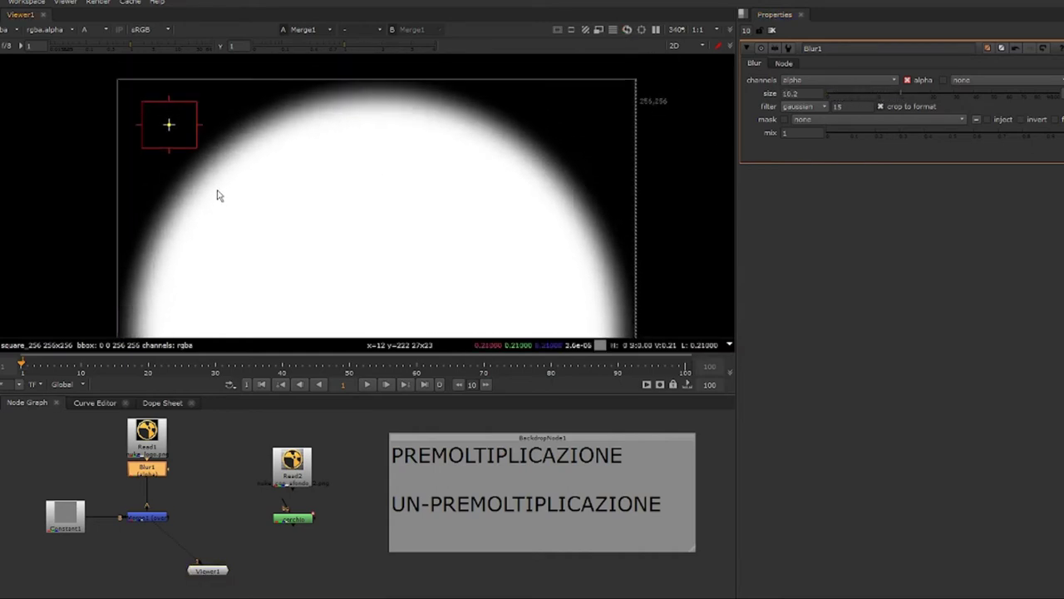
# - Examine the blurred alpha edge up close and sample a single pixel in the soft upper-left part of the circle
pyautogui.scroll(3, 199, 175)
pyautogui.scroll(-4, 357, 242)
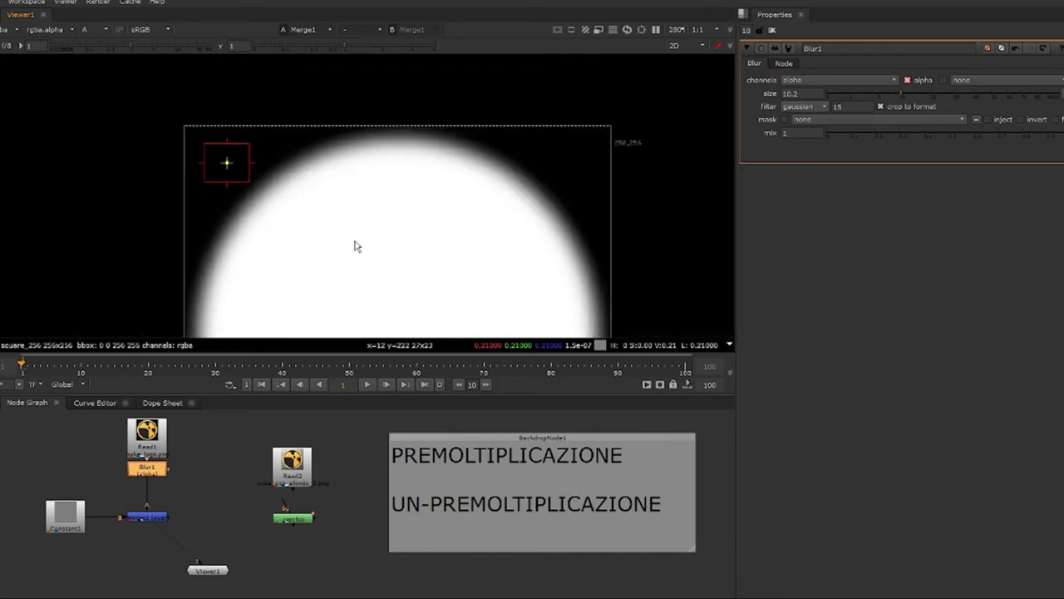
pyautogui.keyDown('ctrl'); pyautogui.keyDown('shift'); pyautogui.moveTo(304, 183); pyautogui.dragTo(396, 274); pyautogui.keyUp('shift'); pyautogui.keyUp('ctrl')
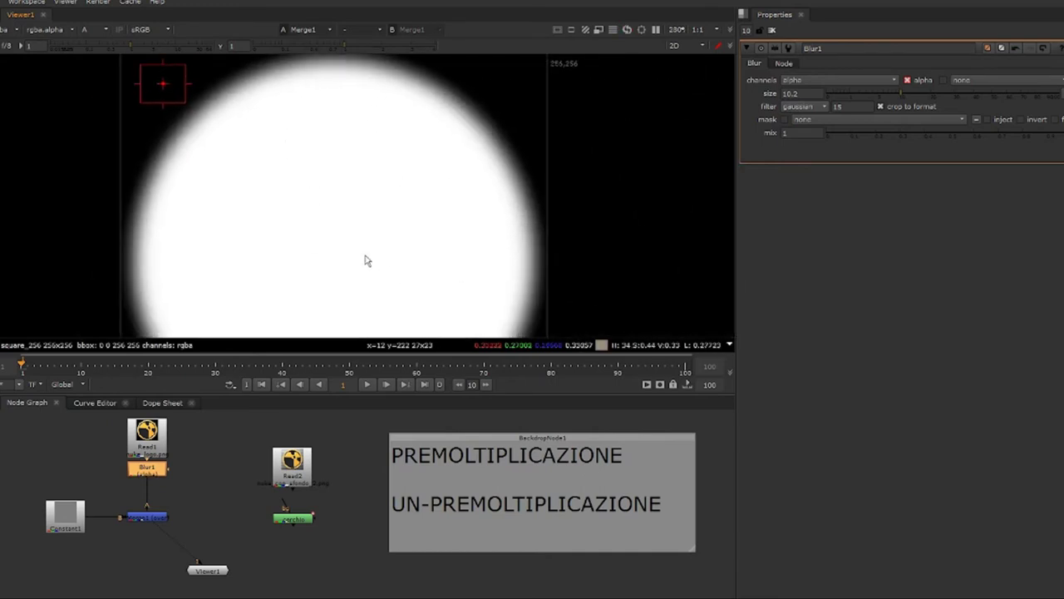
pyautogui.moveTo(143, 98); pyautogui.dragTo(166, 136, button='middle')
pyautogui.scroll(2, 215, 188)
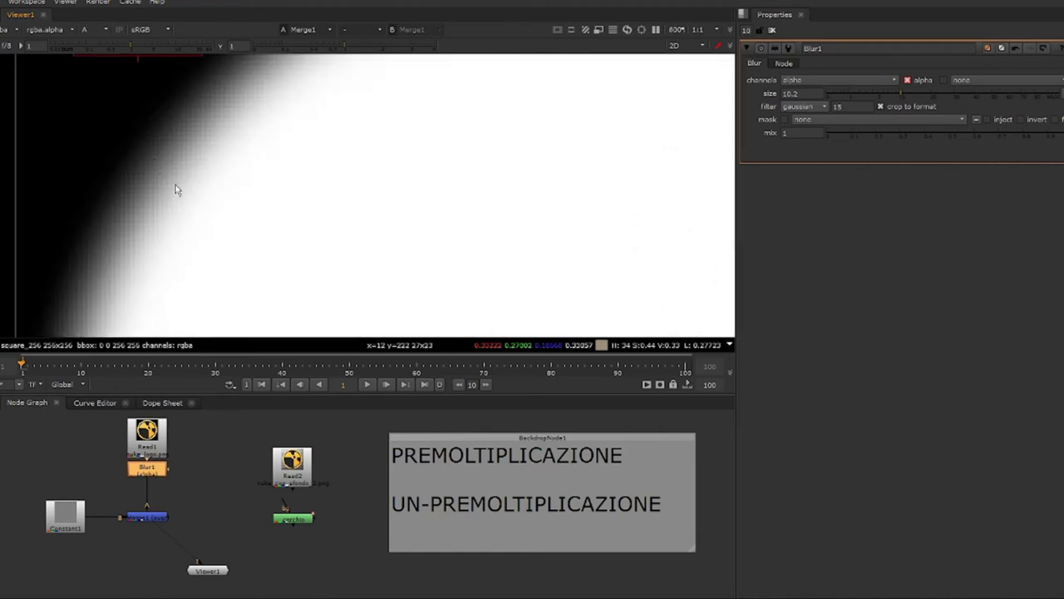
pyautogui.scroll(1, 175, 179)
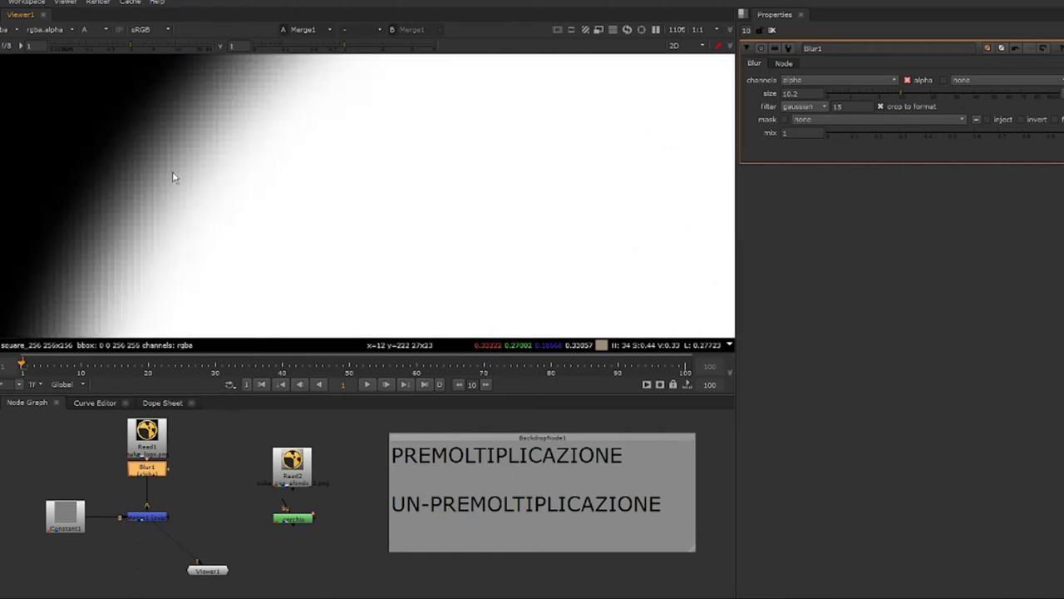
pyautogui.keyDown('ctrl'); pyautogui.click(169, 170); pyautogui.keyUp('ctrl')
pyautogui.scroll(3, 170, 170)
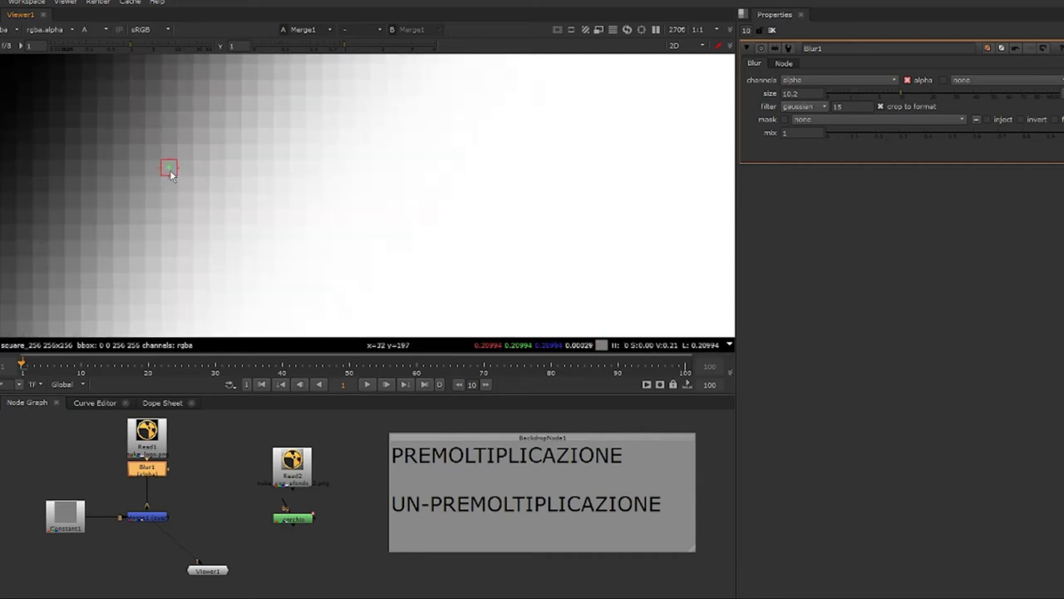
pyautogui.scroll(3, 169, 171)
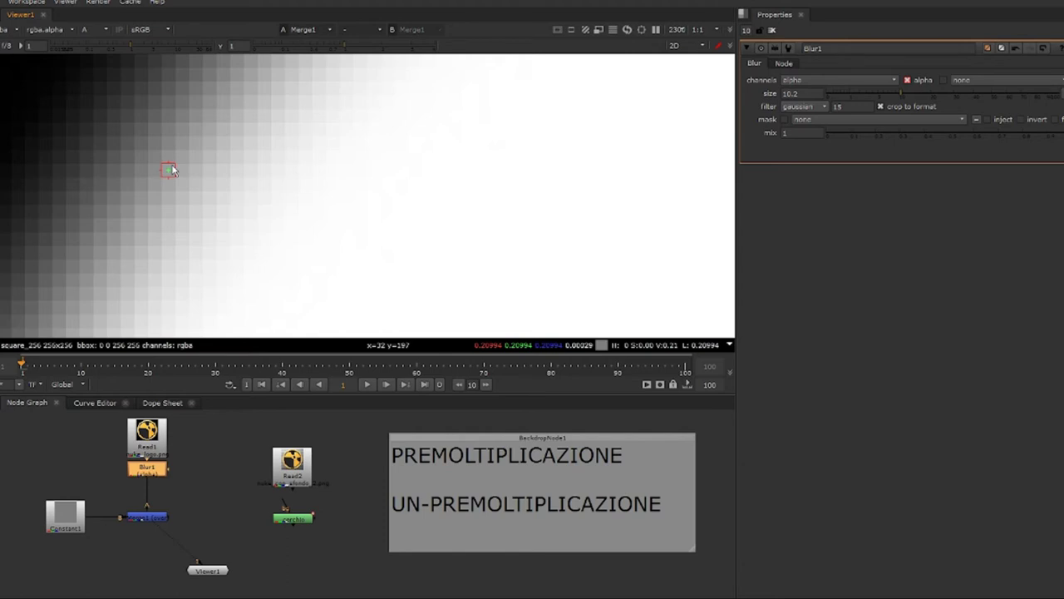
pyautogui.scroll(-3, 171, 170)
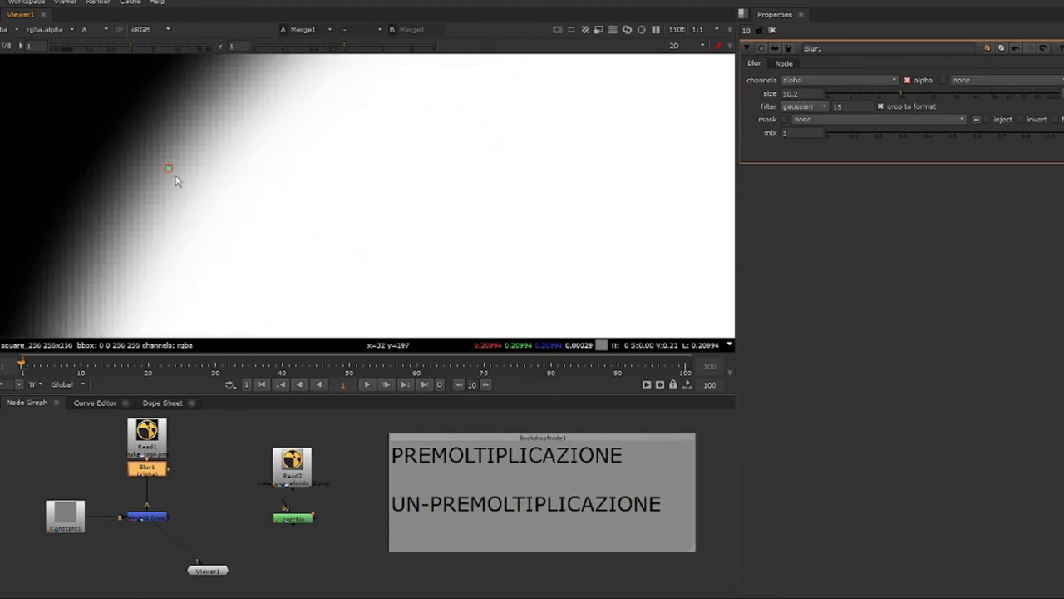
pyautogui.scroll(3, 167, 166)
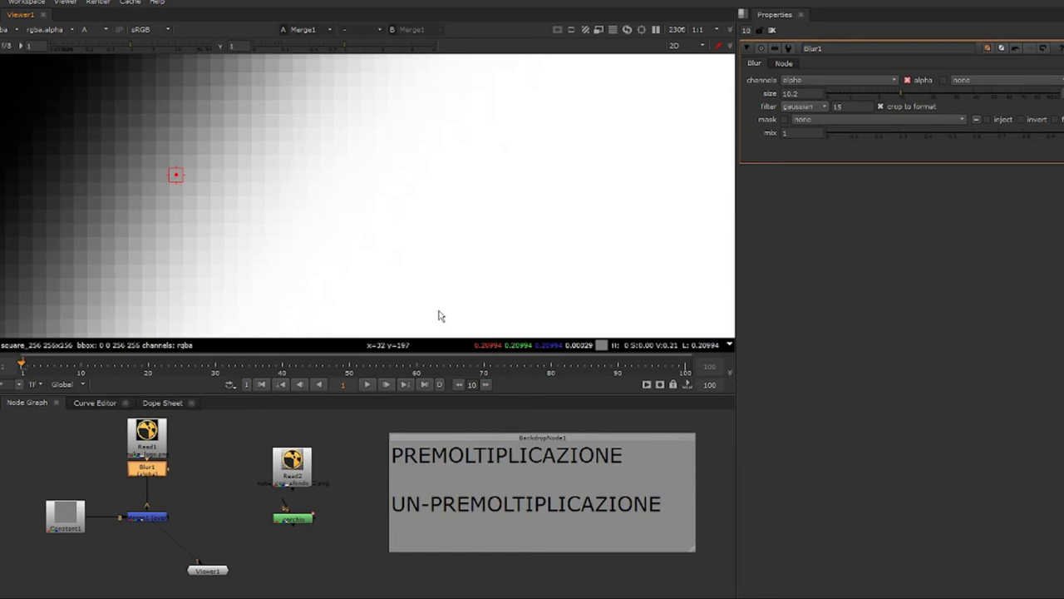
pyautogui.moveTo(388, 422); pyautogui.dragTo(170, 416, button='middle')
pyautogui.moveTo(149, 414); pyautogui.dragTo(544, 572)
pyautogui.moveTo(315, 470); pyautogui.dragTo(360, 488, button='middle')
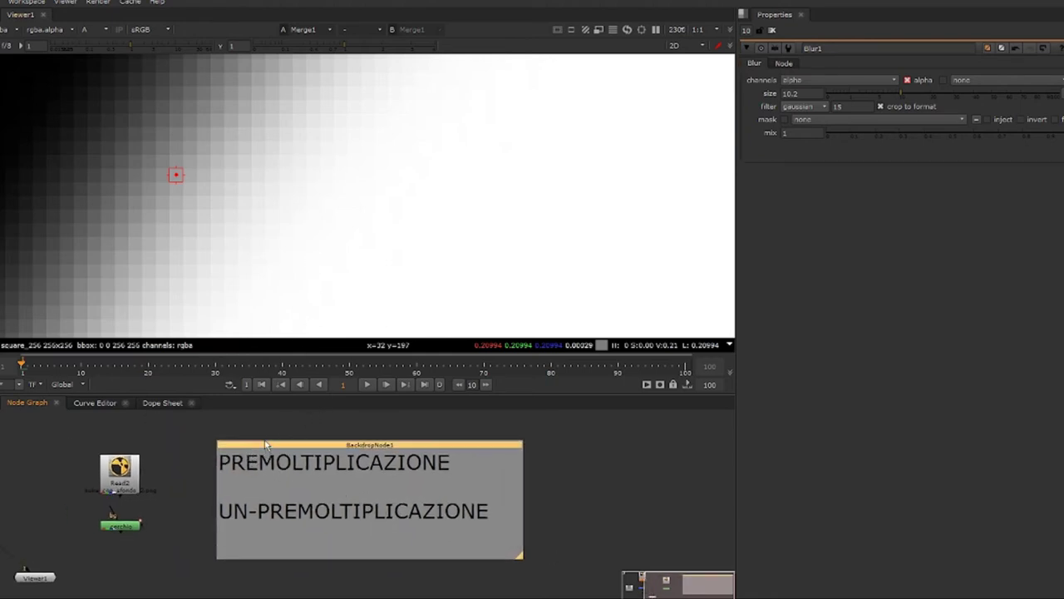
pyautogui.scroll(-5, 276, 235)
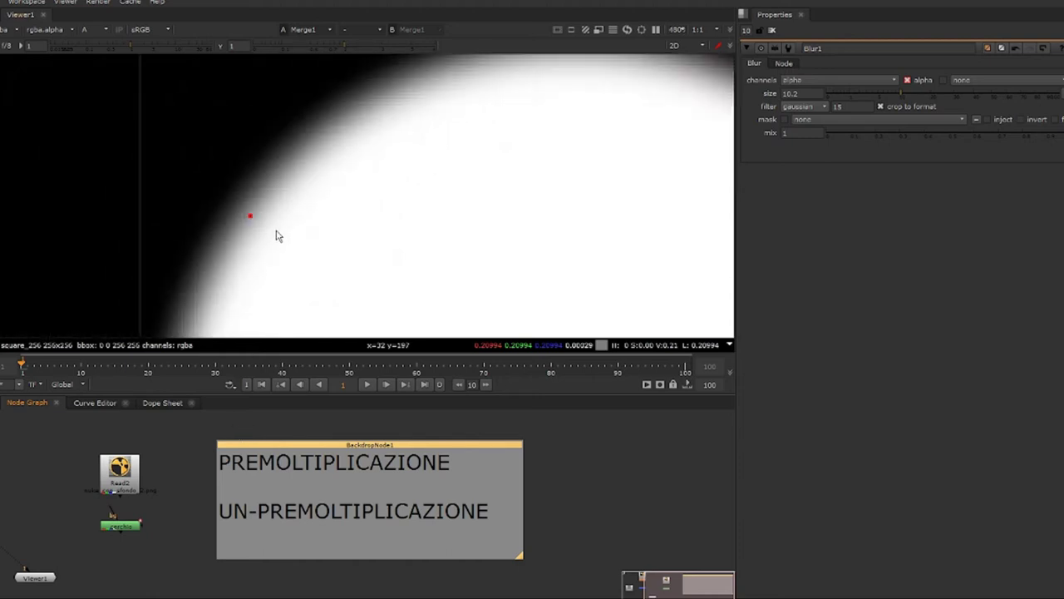
pyautogui.moveTo(339, 254); pyautogui.dragTo(279, 227, button='middle')
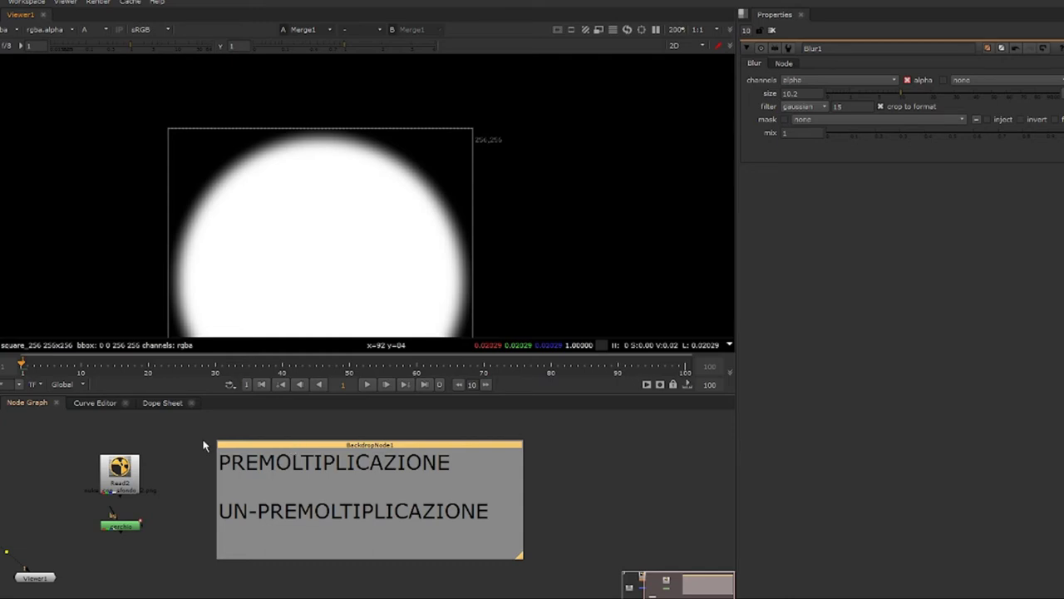
pyautogui.moveTo(197, 455); pyautogui.dragTo(258, 473)
pyautogui.click(271, 450)
pyautogui.moveTo(273, 252); pyautogui.dragTo(283, 221, button='middle')
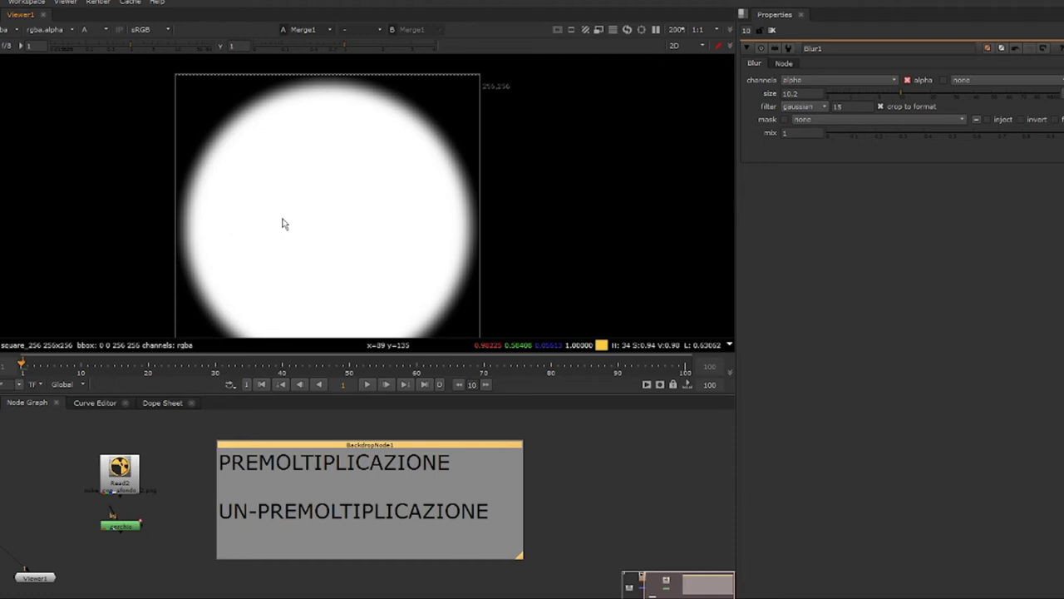
pyautogui.moveTo(182, 447); pyautogui.dragTo(548, 494)
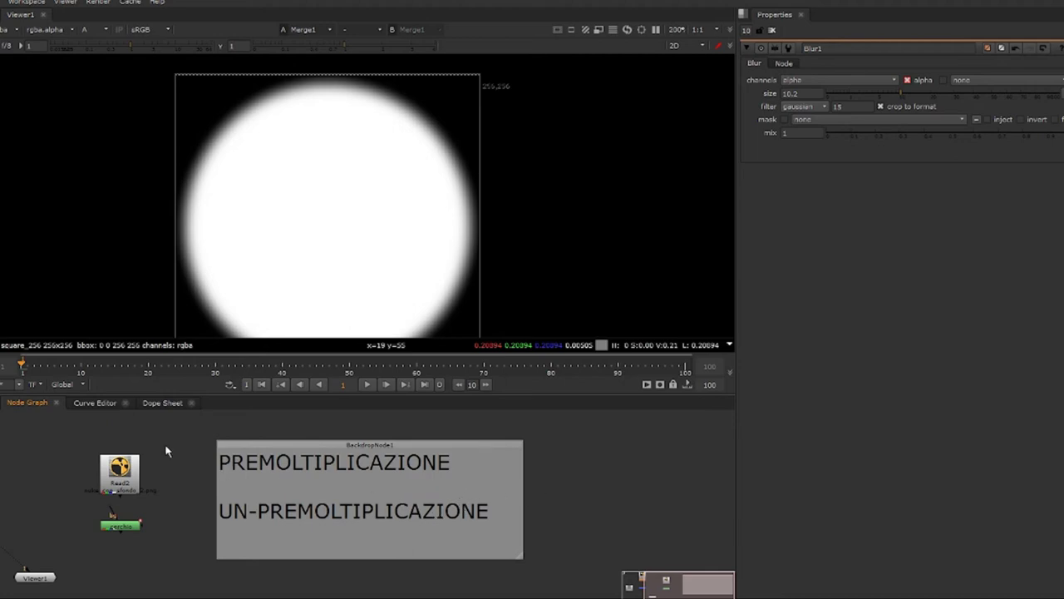
pyautogui.moveTo(169, 452); pyautogui.dragTo(225, 461, button='middle')
pyautogui.moveTo(112, 466)
pyautogui.mouseDown(button='middle')
pyautogui.moveTo(159, 468)
pyautogui.moveTo(122, 453)
pyautogui.mouseUp(button='middle')
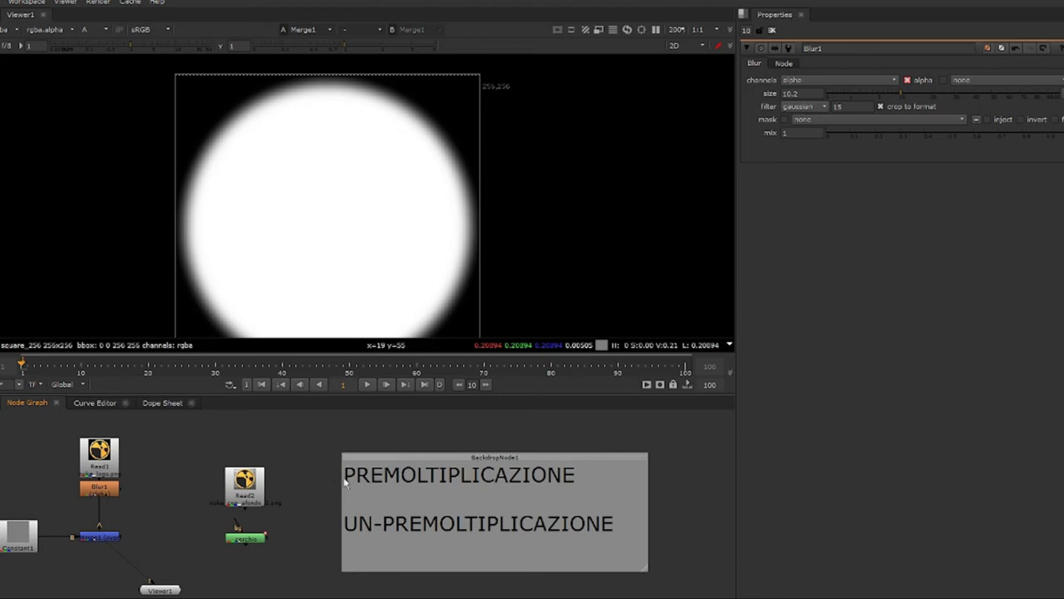
pyautogui.moveTo(343, 478); pyautogui.dragTo(359, 470, button='middle')
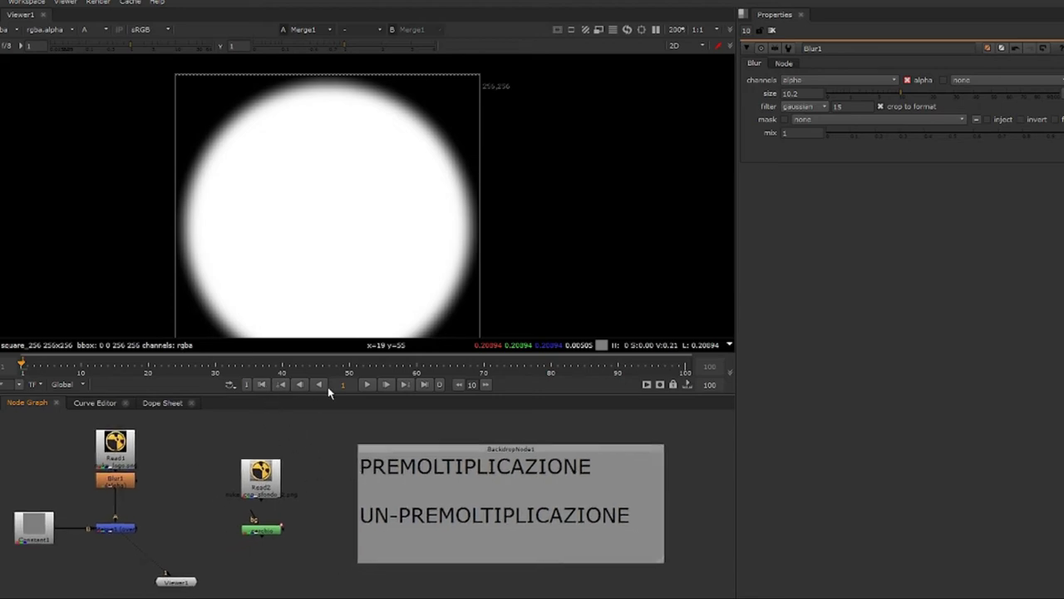
# - Move Read1 to the right of the Blur node and show its nuke_logo.png image in the viewer
pyautogui.scroll(2, 362, 453)
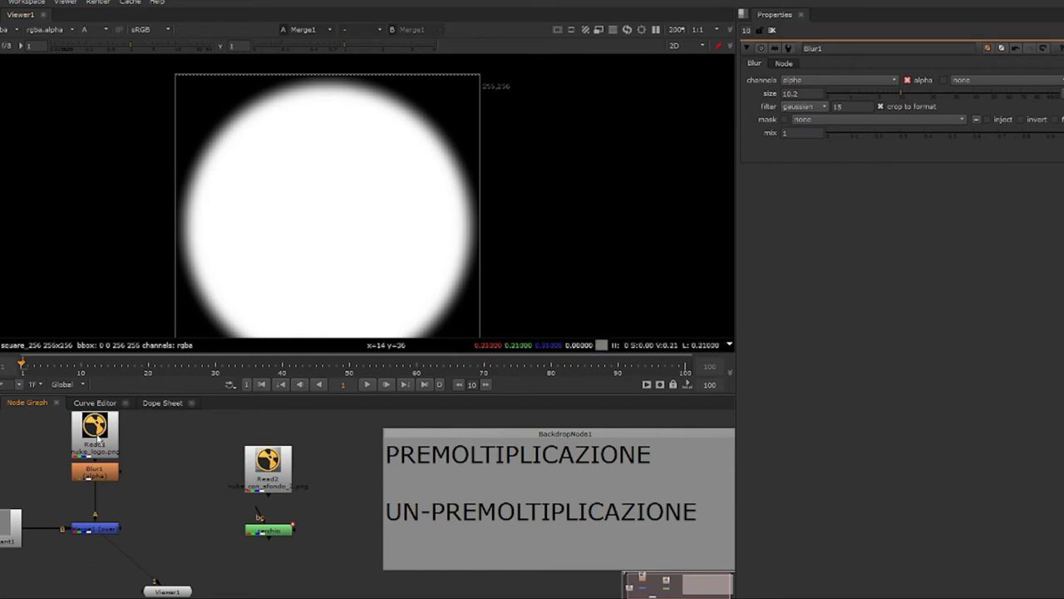
pyautogui.moveTo(97, 441); pyautogui.dragTo(170, 455)
pyautogui.press('1')
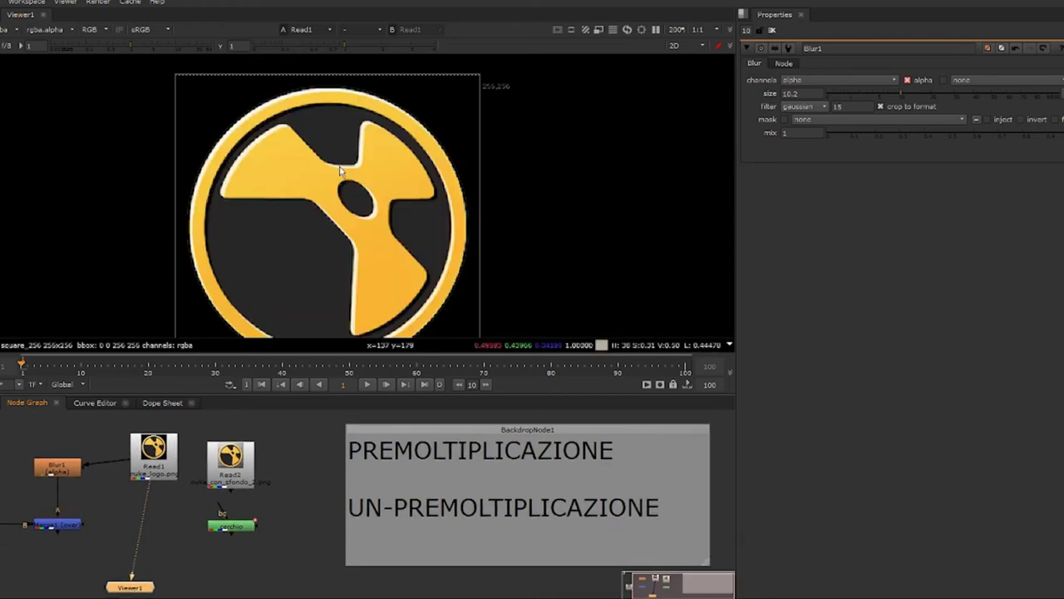
pyautogui.scroll(-2, 310, 184)
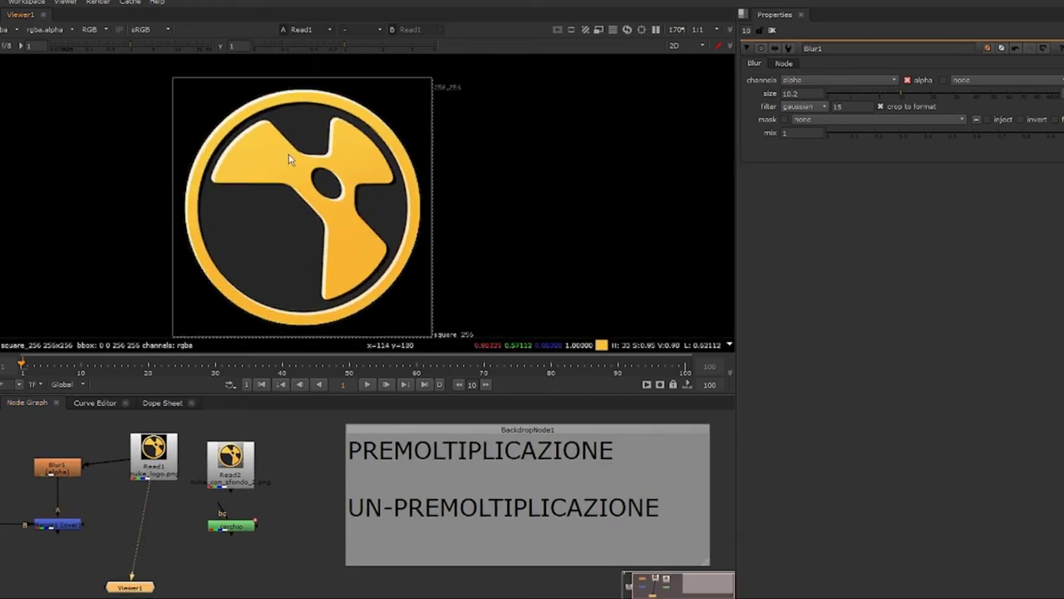
pyautogui.scroll(2, 250, 145)
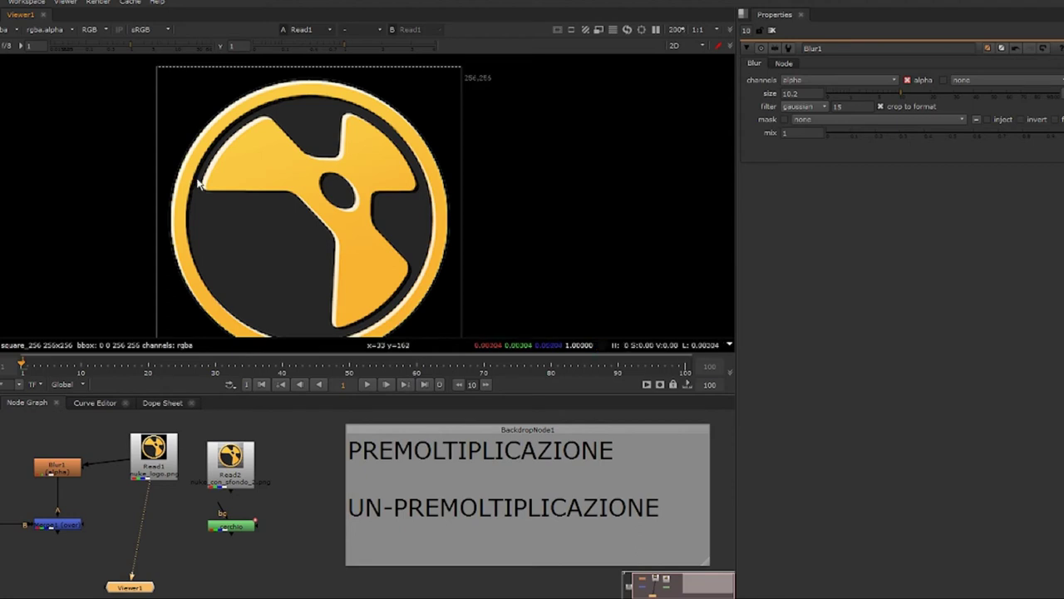
pyautogui.moveTo(306, 212); pyautogui.dragTo(278, 207, button='middle')
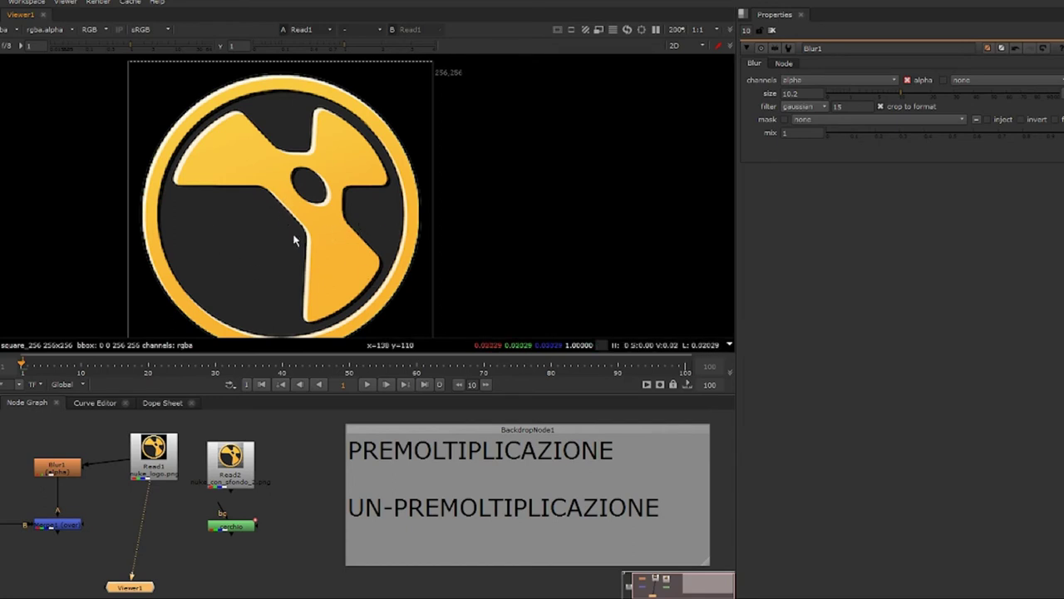
# - Compare the RGB image of Read1 with its alpha channel, checking the empty area outside the circle
pyautogui.press('a')
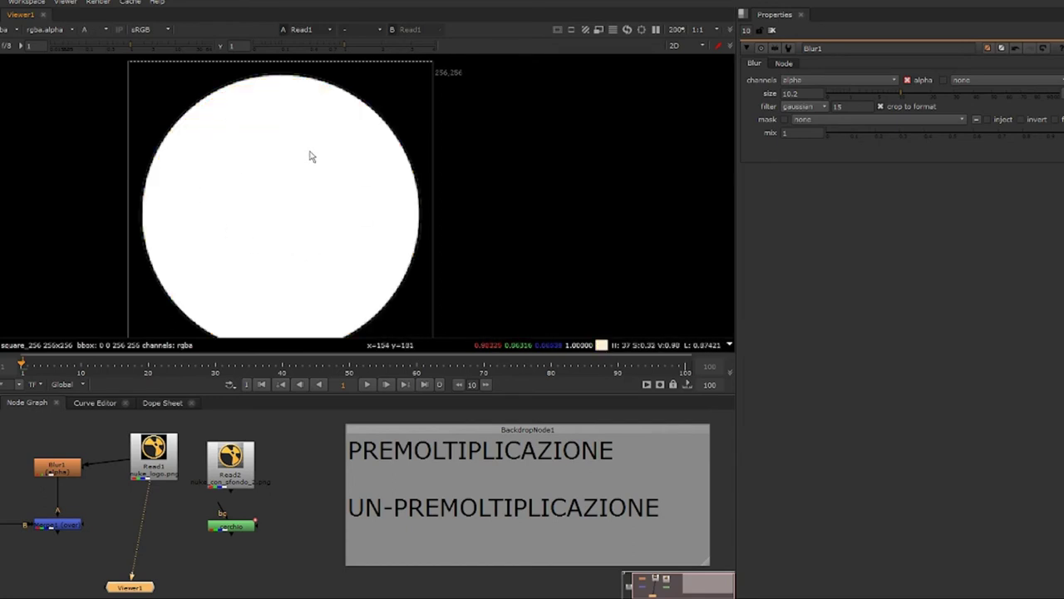
pyautogui.press('a')
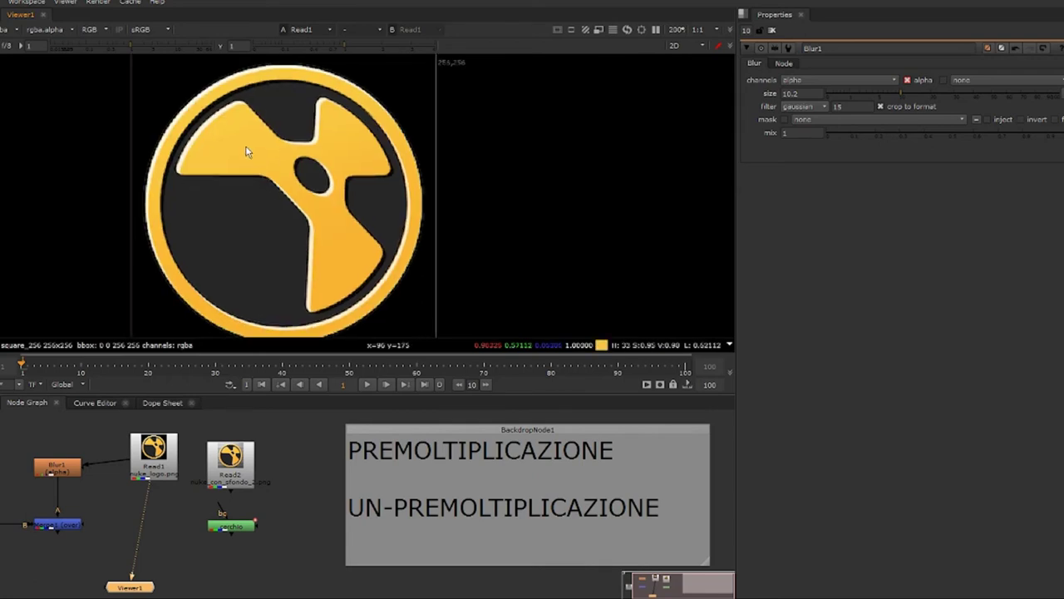
pyautogui.moveTo(169, 67); pyautogui.dragTo(157, 97, button='middle')
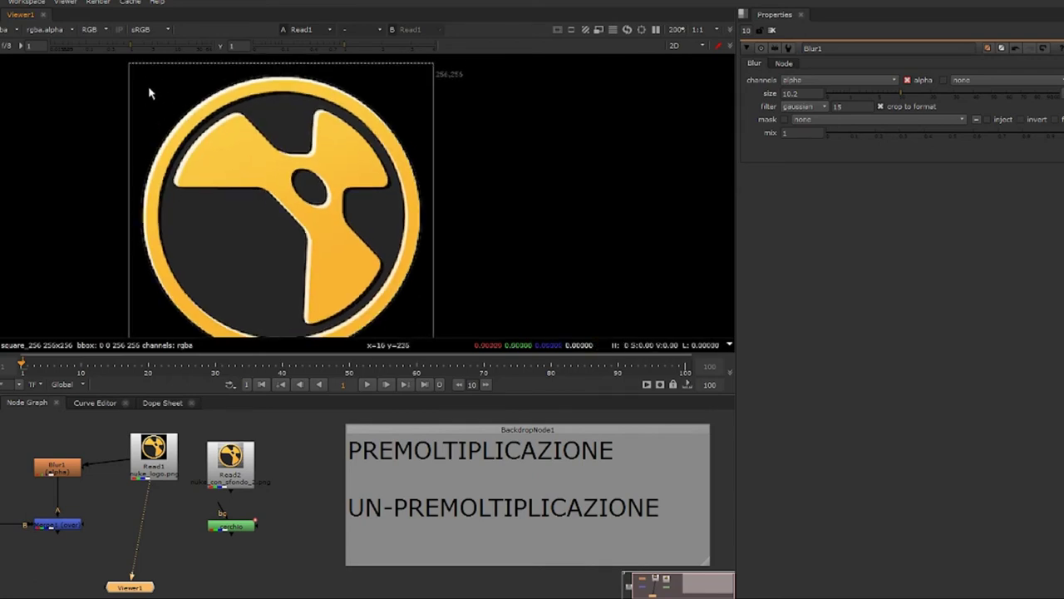
pyautogui.press('a')
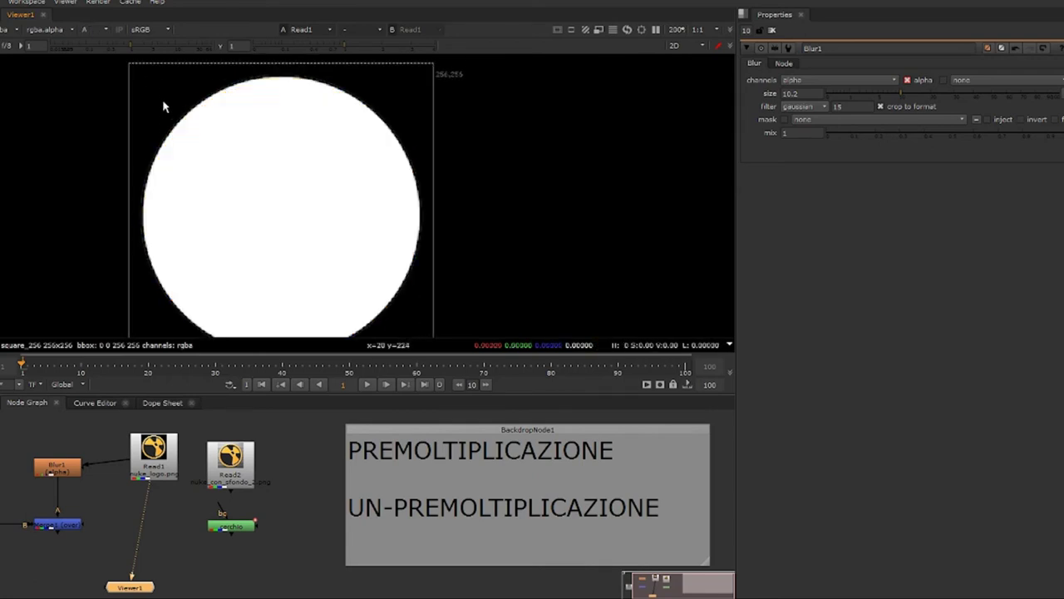
pyautogui.press('a')
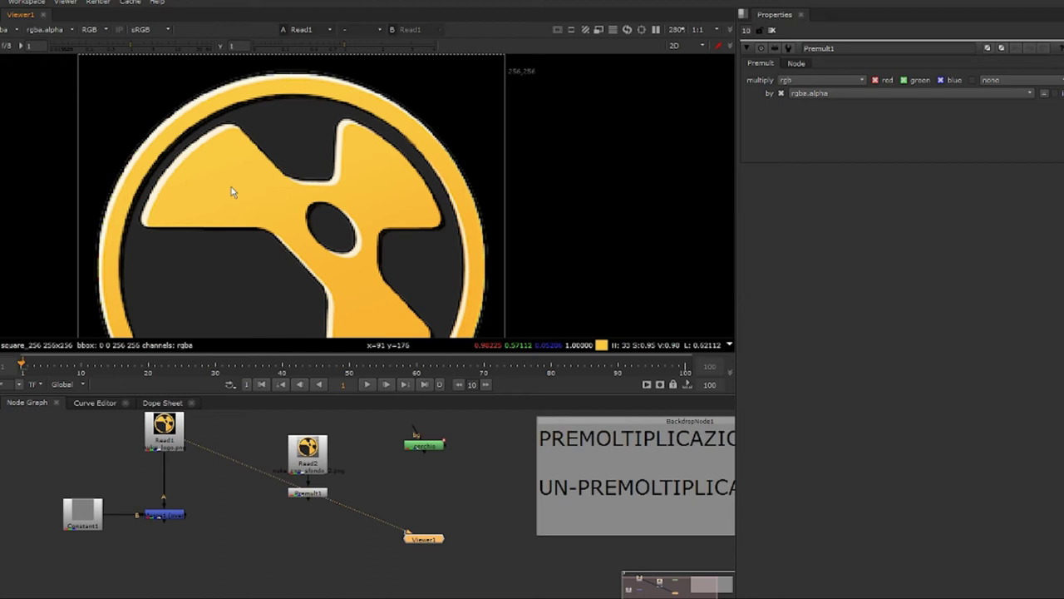
# - Move the Premult node to the lower left of Read2 and show the Read2 logo with its metal background
pyautogui.moveTo(337, 463); pyautogui.dragTo(297, 463, button='middle')
pyautogui.moveTo(248, 496); pyautogui.dragTo(202, 503)
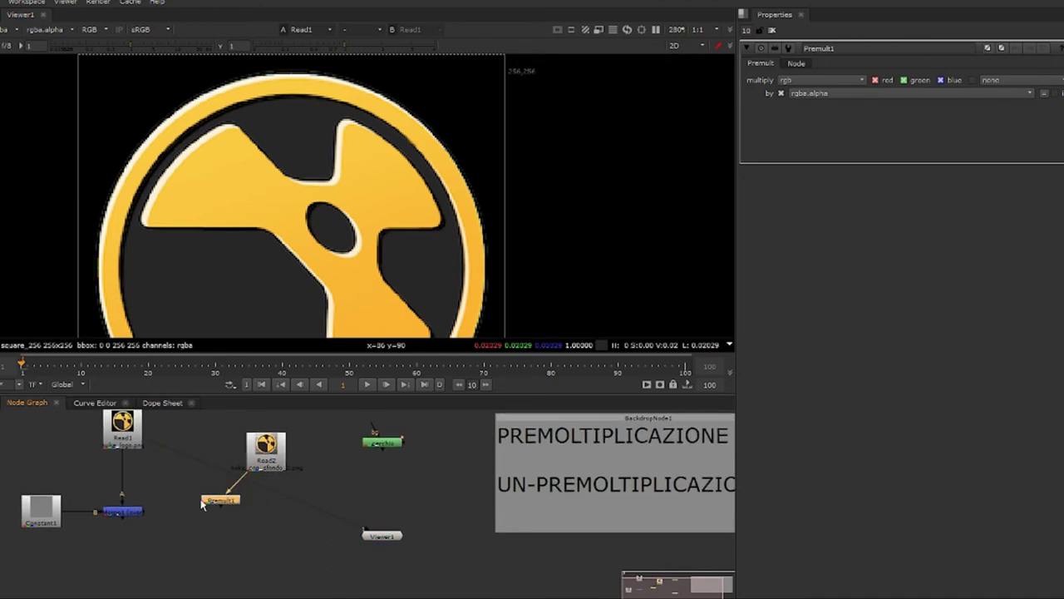
pyautogui.click(266, 463)
pyautogui.press('1')
pyautogui.scroll(-3, 277, 189)
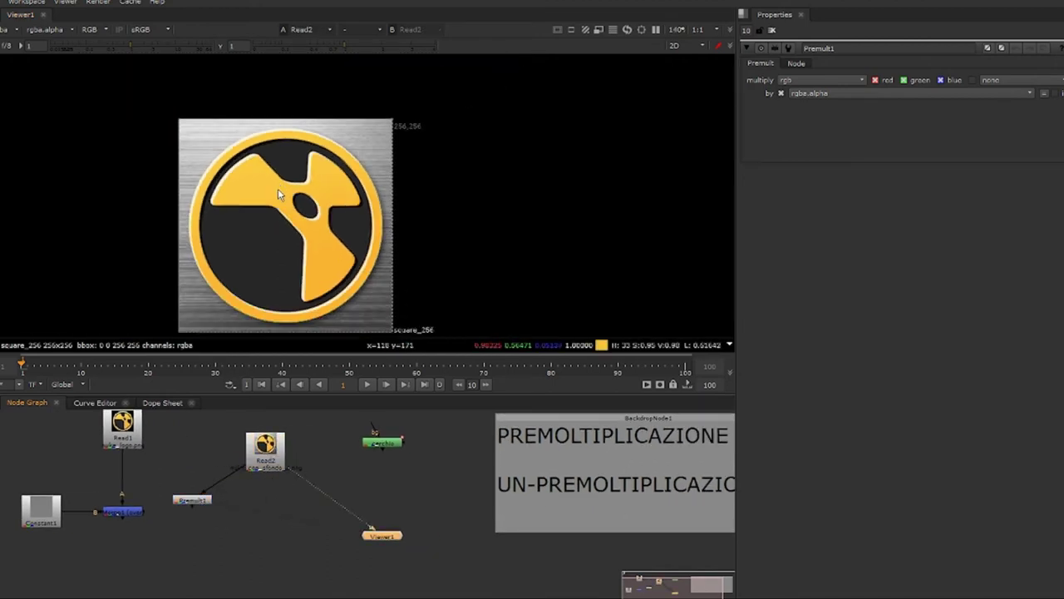
pyautogui.moveTo(278, 189); pyautogui.dragTo(280, 159, button='middle')
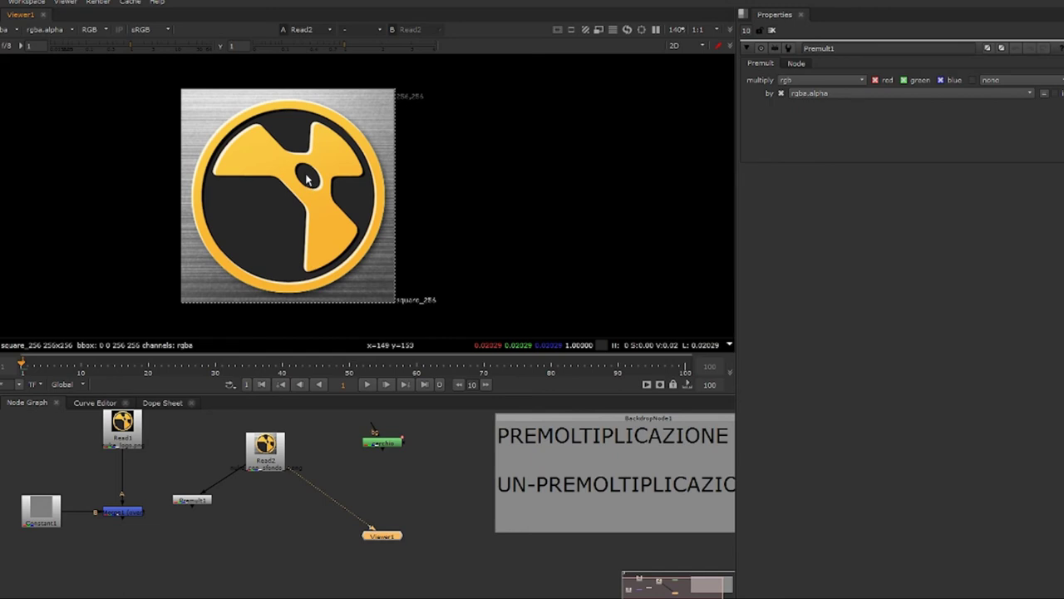
# - Inspect the red, green, blue and alpha channels of Read2, return to RGB and check the metal background beside the circle
pyautogui.press('r')
pyautogui.press('g')
pyautogui.press('b')
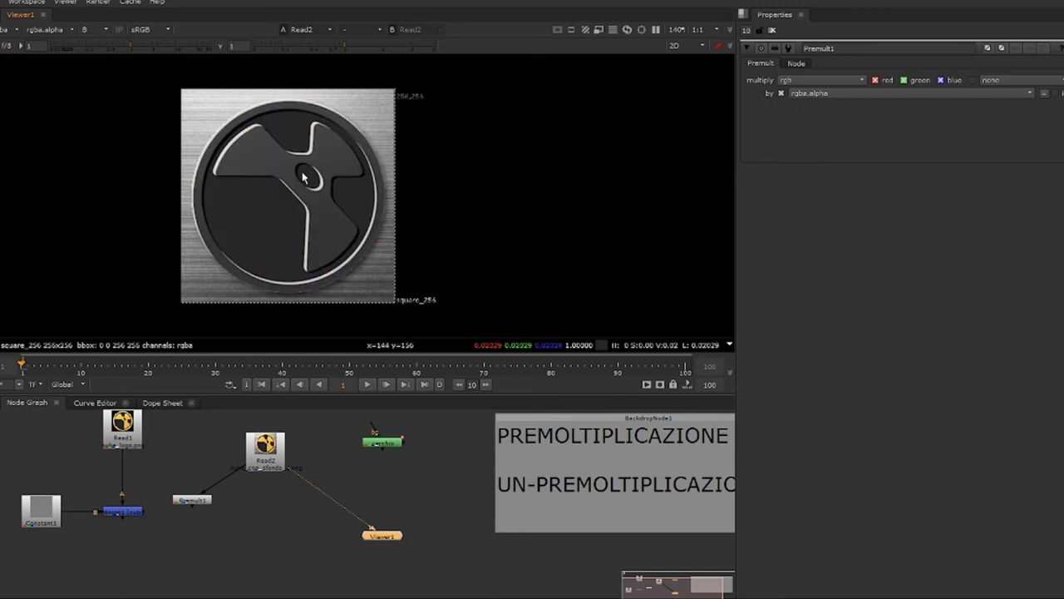
pyautogui.press('a')
pyautogui.press('a')
pyautogui.scroll(2, 206, 102)
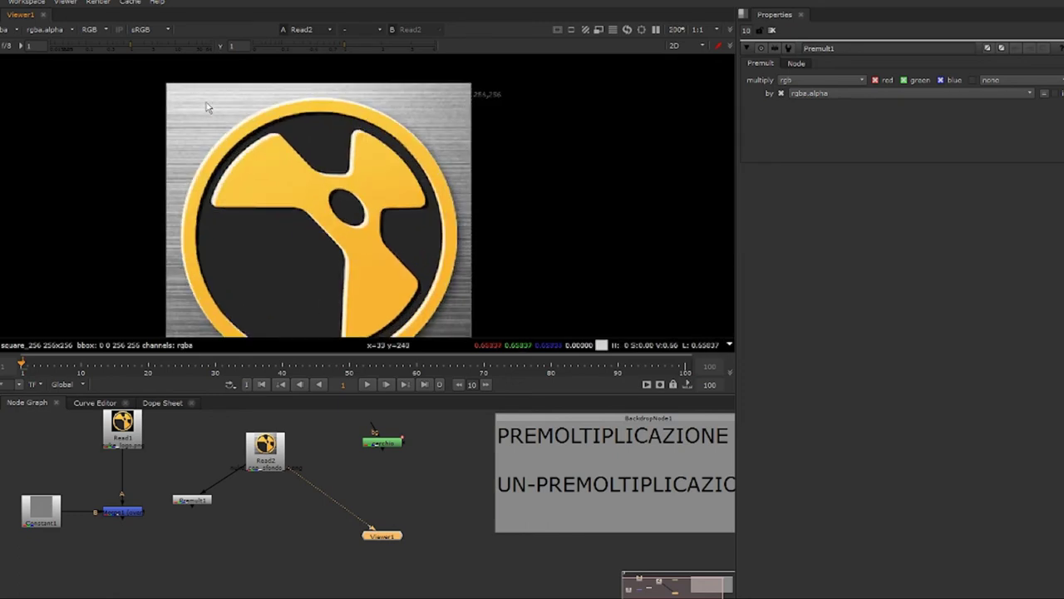
pyautogui.moveTo(200, 106); pyautogui.dragTo(188, 116, button='middle')
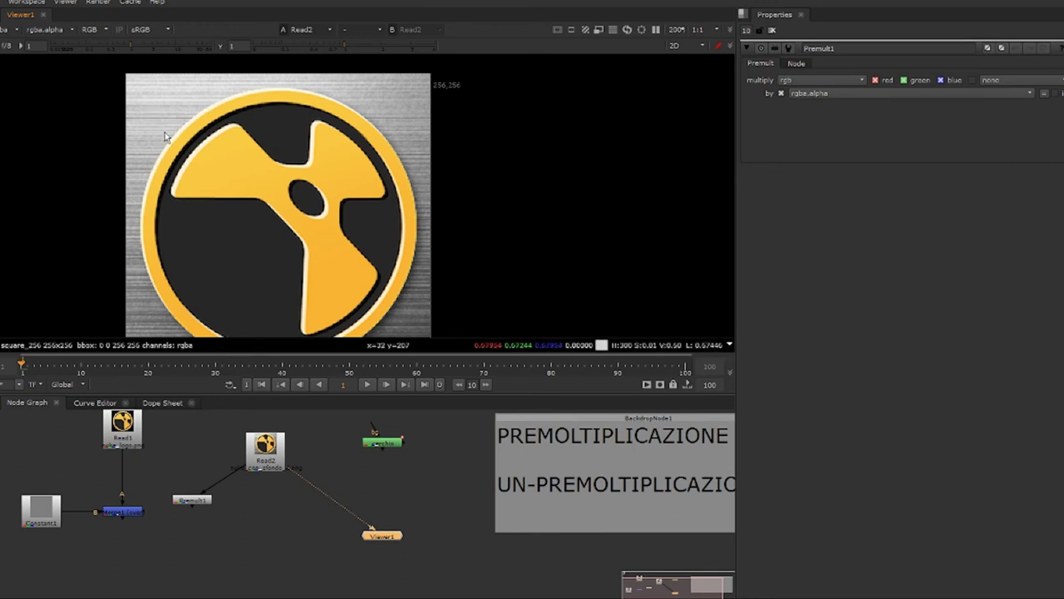
# - Switch Read2 between alpha and RGB and sample a rectangular area of the metal background in the upper-left corner outside the circle
pyautogui.press('a')
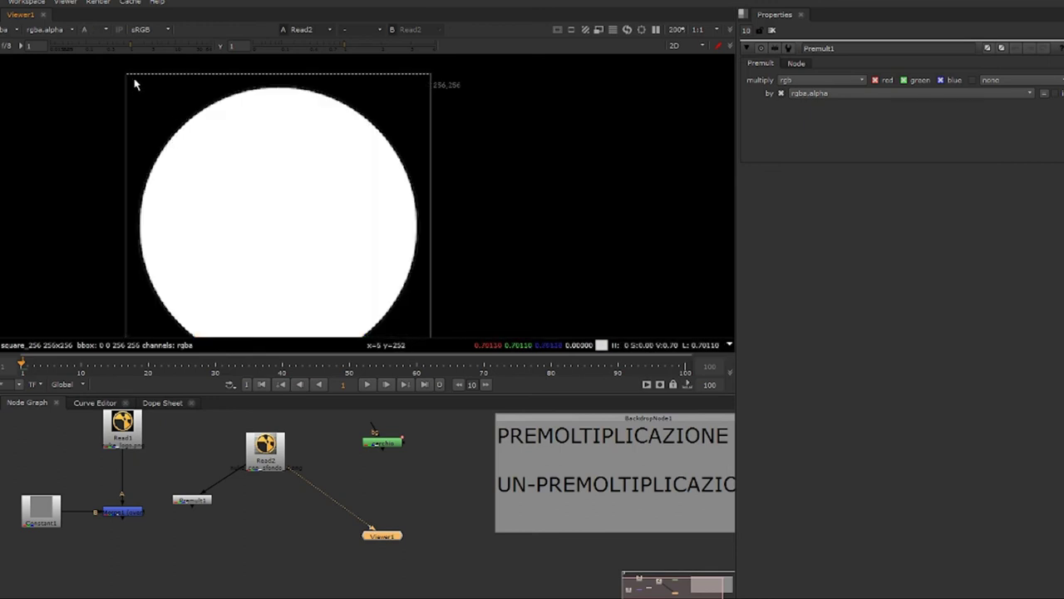
pyautogui.keyDown('ctrl'); pyautogui.moveTo(133, 79); pyautogui.dragTo(177, 125); pyautogui.keyUp('ctrl')
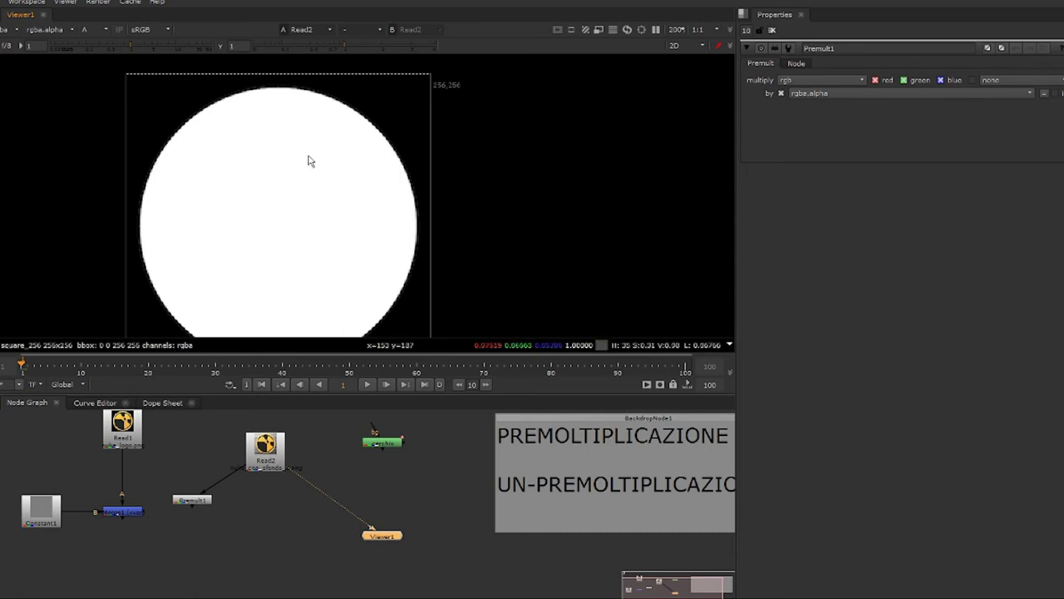
pyautogui.keyDown('ctrl'); pyautogui.moveTo(130, 80); pyautogui.dragTo(167, 128); pyautogui.keyUp('ctrl')
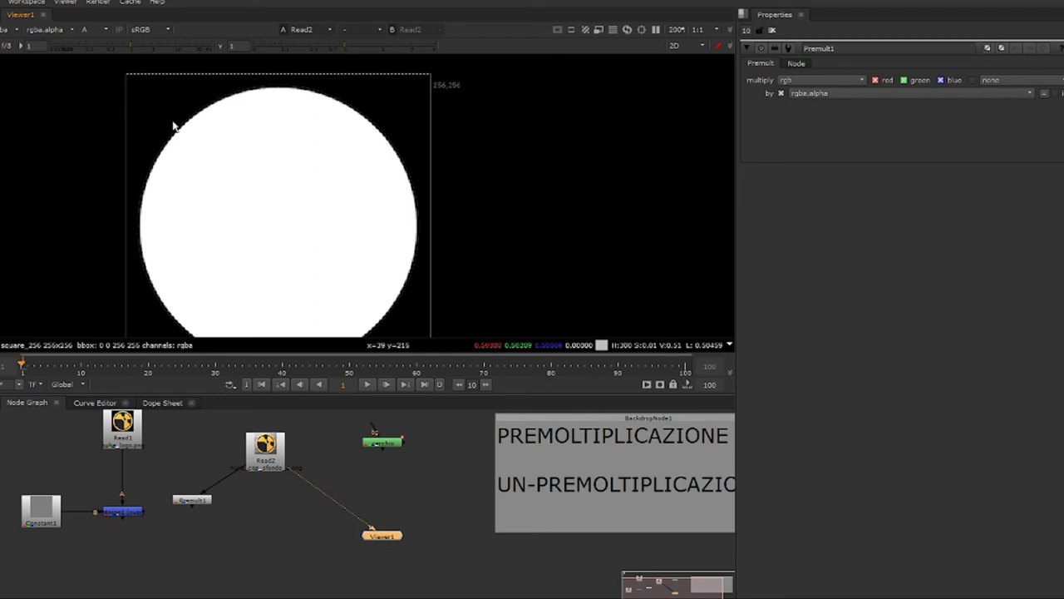
pyautogui.press('a')
pyautogui.keyDown('ctrl'); pyautogui.moveTo(130, 77); pyautogui.dragTo(174, 125); pyautogui.keyUp('ctrl')
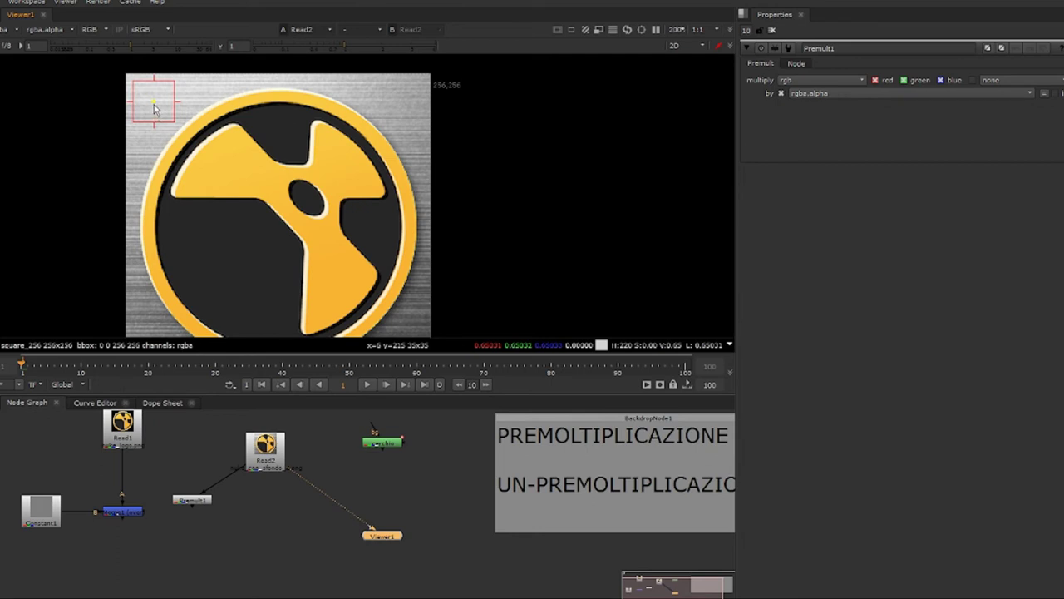
# - Toggle Read2 between RGB and alpha to compare the sampled metal corner in both channel views
pyautogui.press('a')
pyautogui.press('a')
pyautogui.press('a')
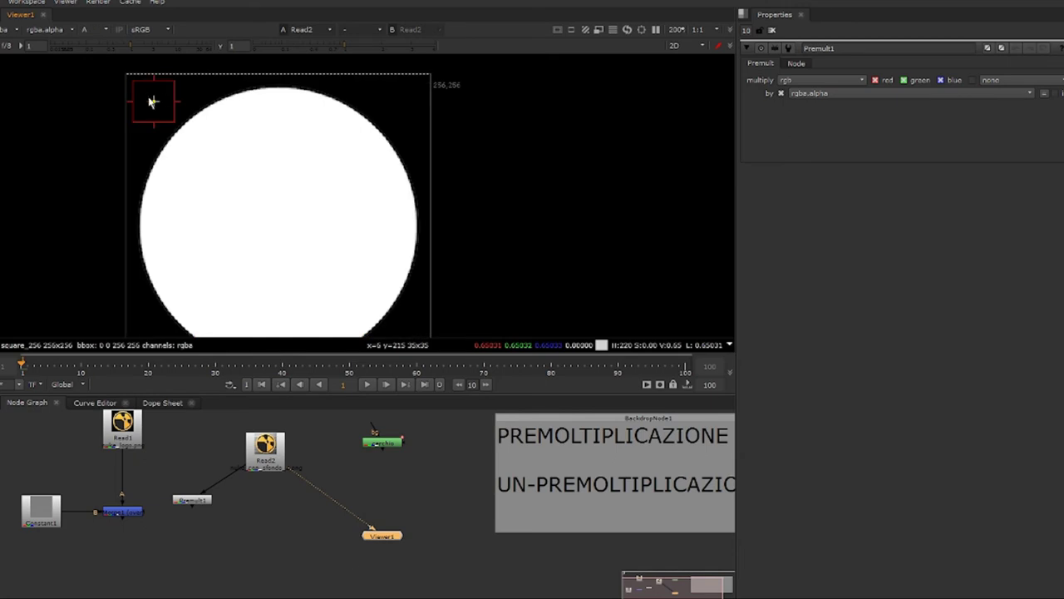
pyautogui.press('a')
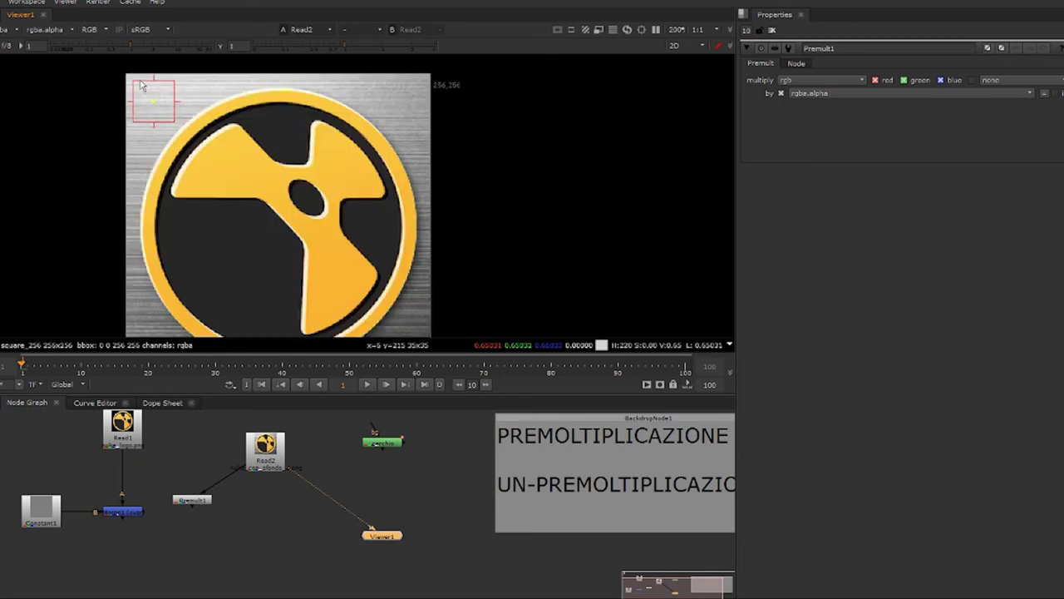
pyautogui.press('a')
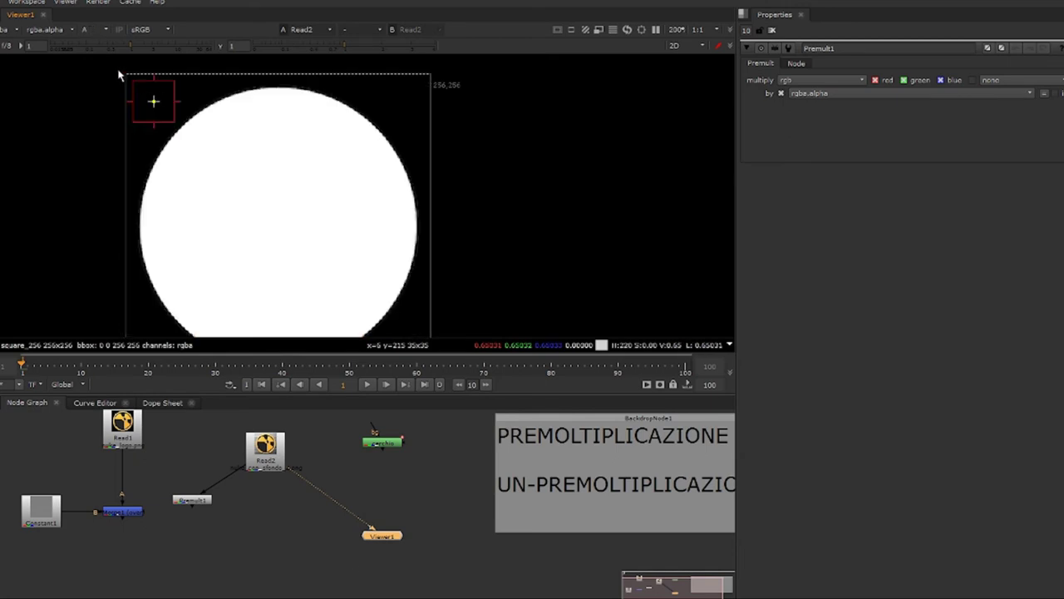
pyautogui.press('a')
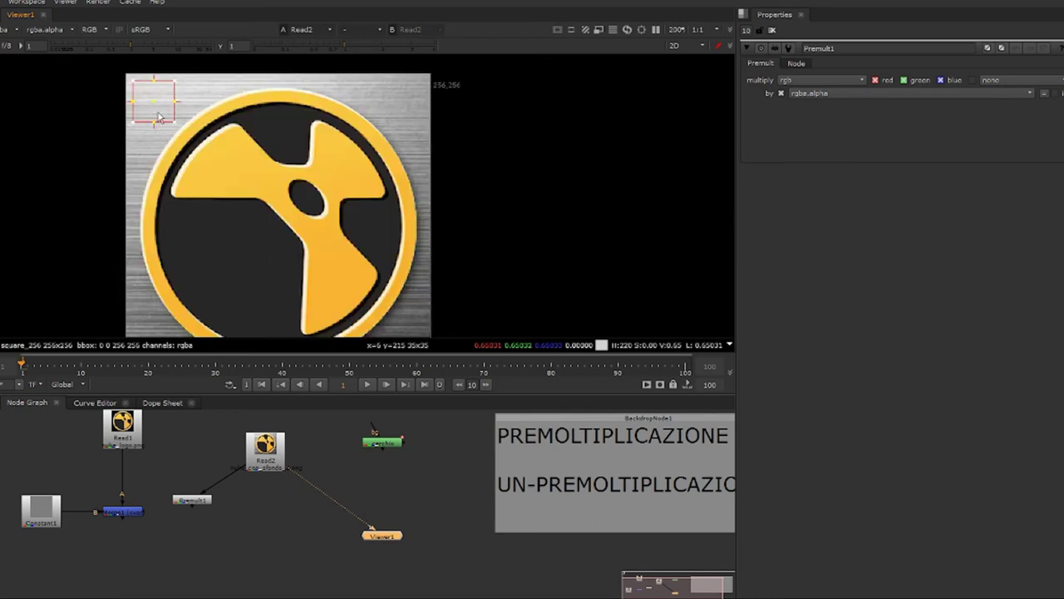
pyautogui.press('a')
pyautogui.press('a')
pyautogui.press('a')
pyautogui.press('a')
# - Place Premult1 directly below Read2, view its output and compare RGB with alpha in the sampled corner
pyautogui.moveTo(194, 502); pyautogui.dragTo(268, 494)
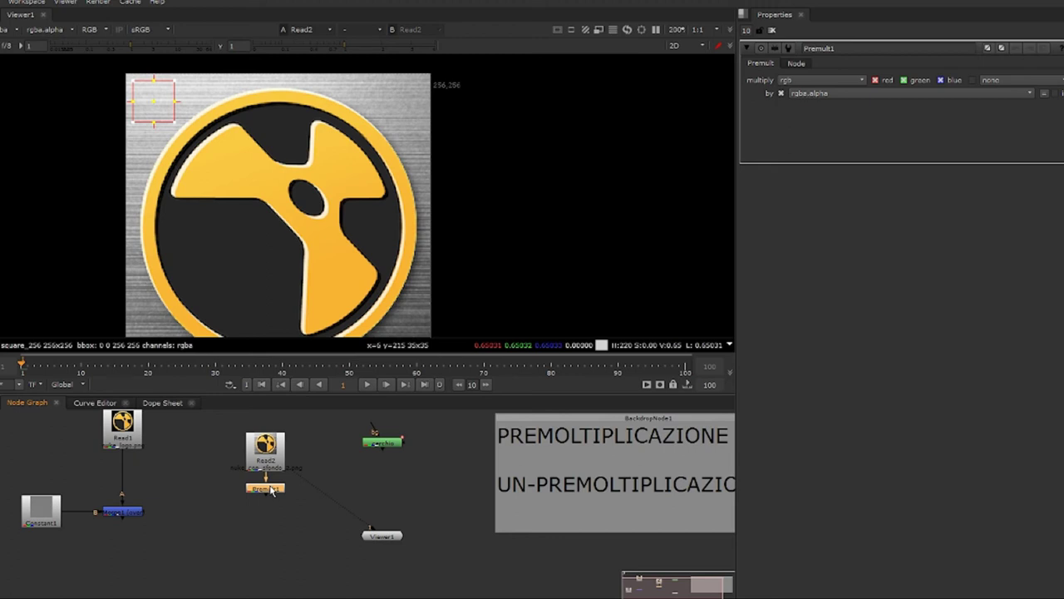
pyautogui.press('1')
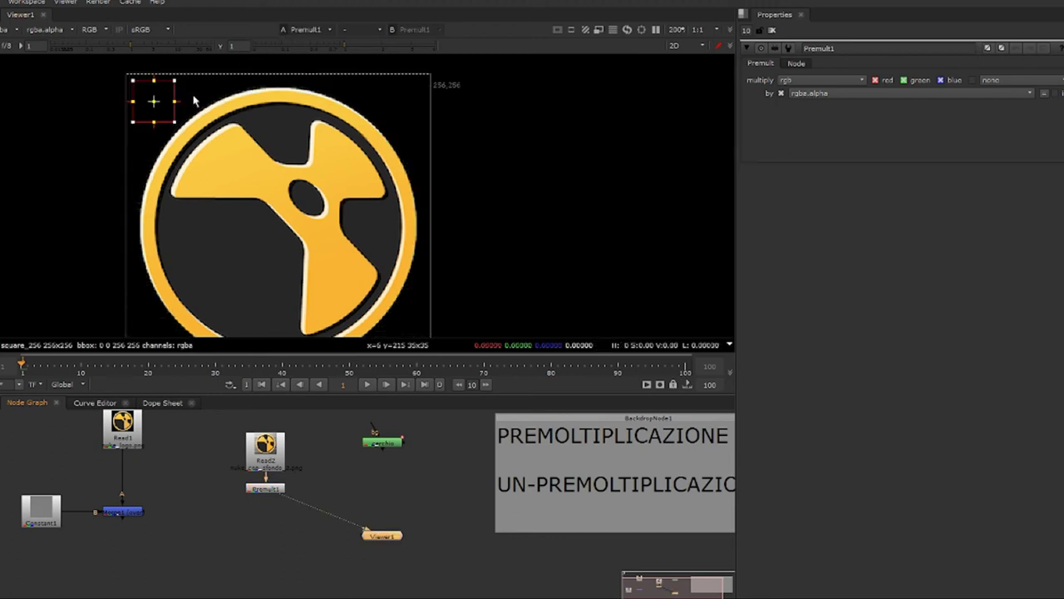
pyautogui.press('a')
pyautogui.press('a')
pyautogui.press('a')
pyautogui.press('a')
pyautogui.press('a')
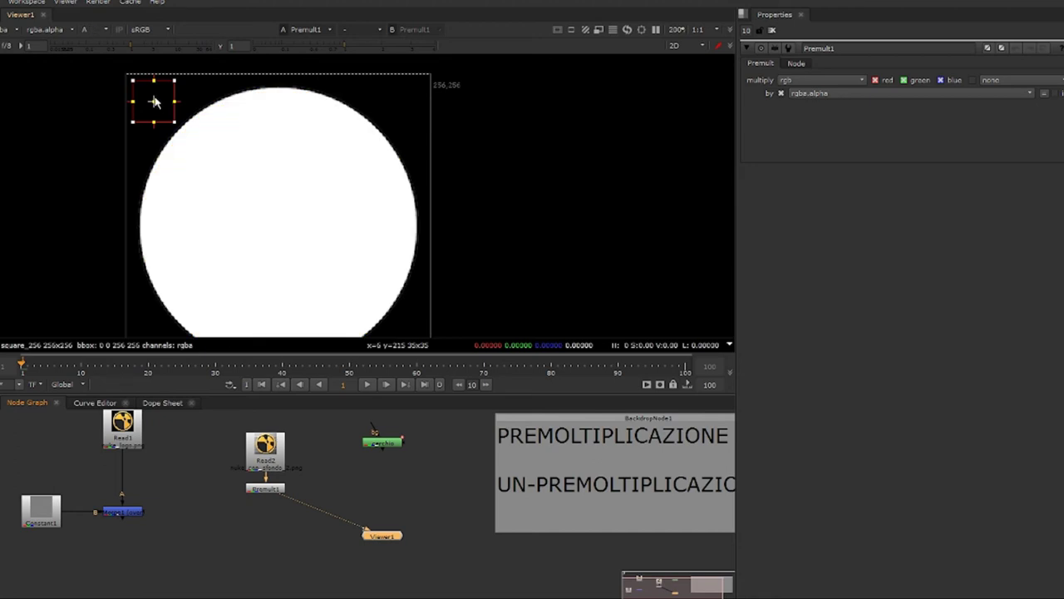
# - Compare RGB and alpha of the Premult1 output again, moving the sample area from the corner to the logo's centre
pyautogui.press('a')
pyautogui.press('a')
pyautogui.press('a')
pyautogui.press('a')
pyautogui.press('a')
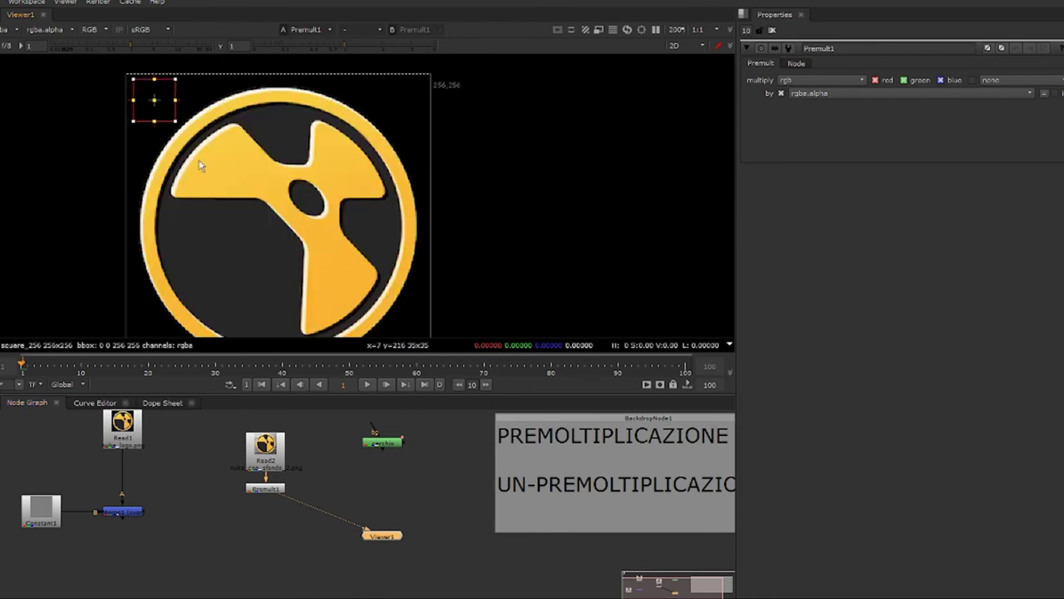
pyautogui.press('a')
pyautogui.moveTo(157, 105); pyautogui.dragTo(287, 213)
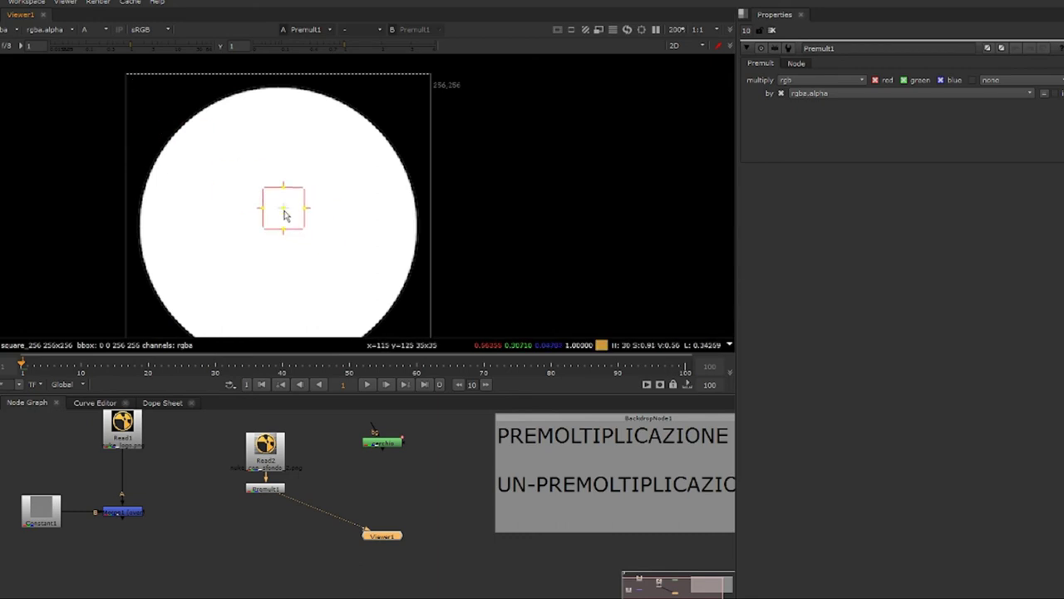
pyautogui.press('a')
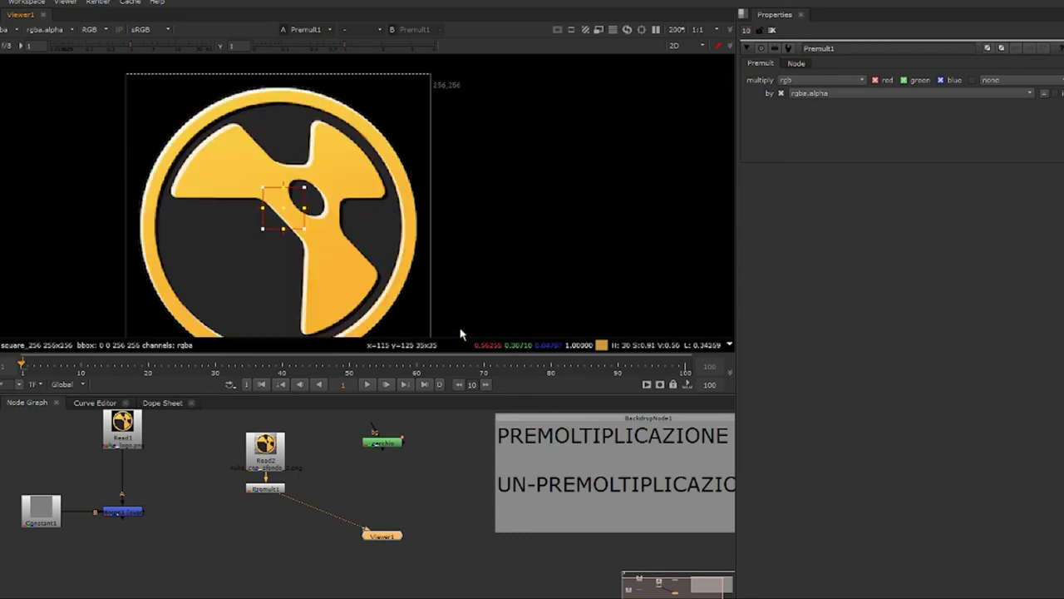
# - Move Read2 and Premult1 closer to Read1, show the cerchio node in the viewer and align Viewer1 beneath it
pyautogui.moveTo(303, 423); pyautogui.dragTo(266, 427, button='middle')
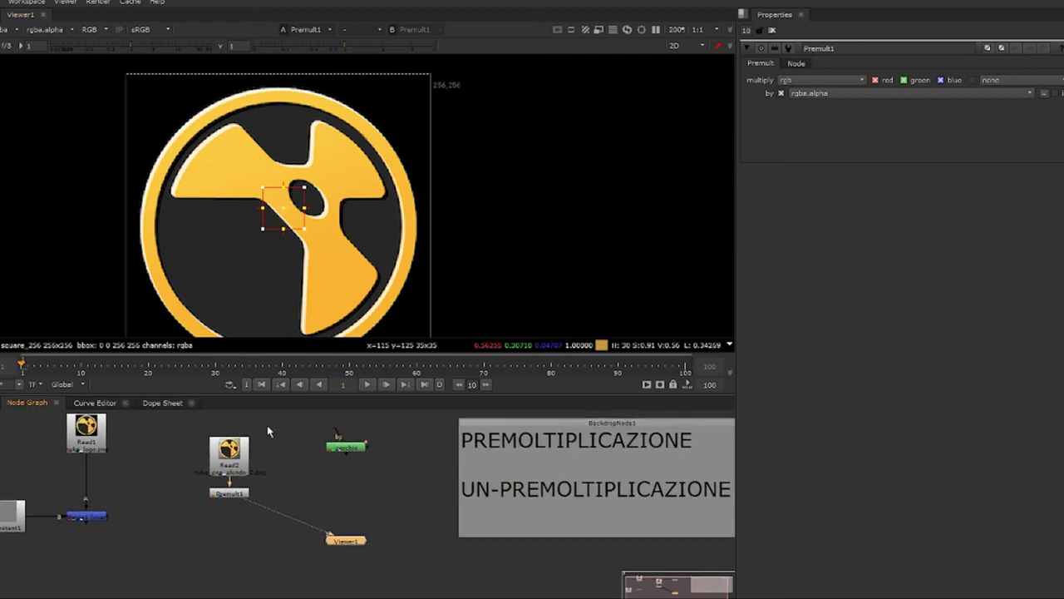
pyautogui.moveTo(193, 425); pyautogui.dragTo(281, 540)
pyautogui.click(285, 458)
pyautogui.moveTo(285, 444); pyautogui.dragTo(306, 446)
pyautogui.press('1')
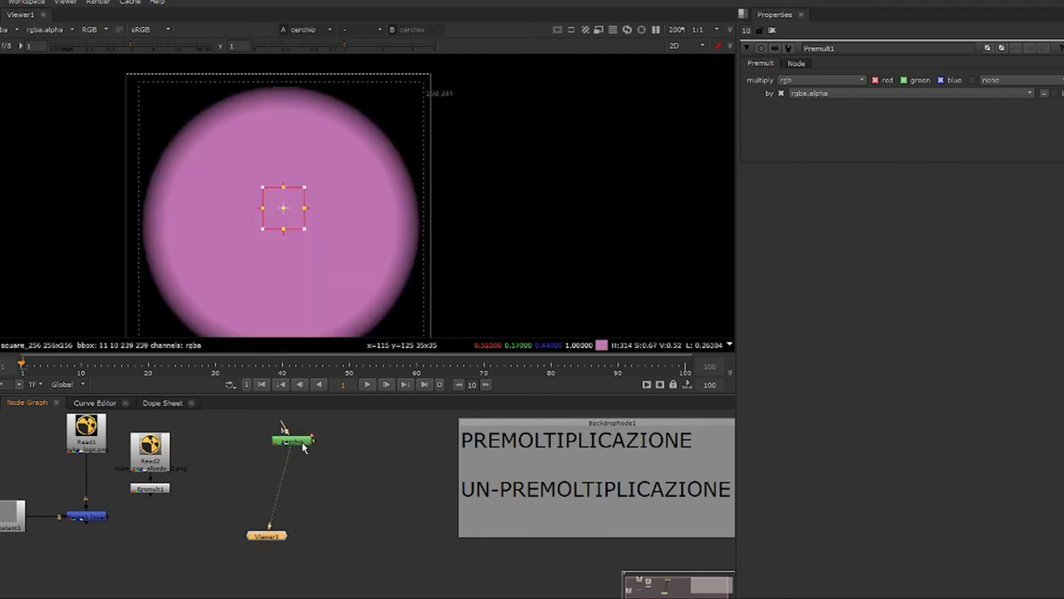
pyautogui.moveTo(474, 460); pyautogui.dragTo(394, 467, button='middle')
pyautogui.moveTo(344, 475)
pyautogui.mouseDown()
pyautogui.moveTo(665, 541)
pyautogui.moveTo(666, 532)
pyautogui.mouseUp()
pyautogui.moveTo(188, 549); pyautogui.dragTo(201, 545)
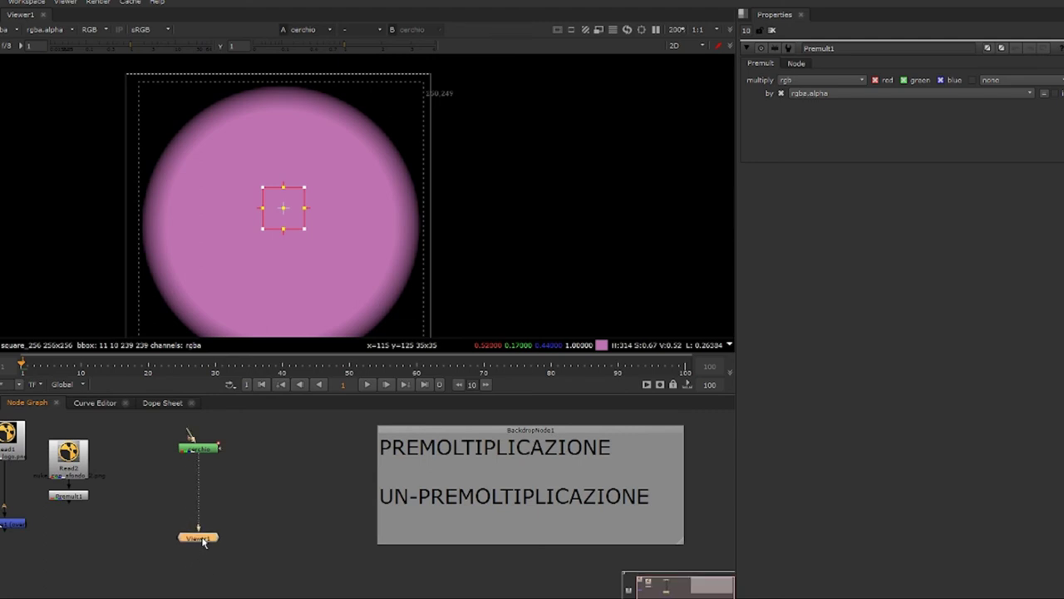
# - Clear the sample area, select the cerchio node and examine the whole pink circle and its soft edge
pyautogui.moveTo(206, 515); pyautogui.dragTo(217, 518, button='middle')
pyautogui.moveTo(354, 509); pyautogui.dragTo(325, 501, button='middle')
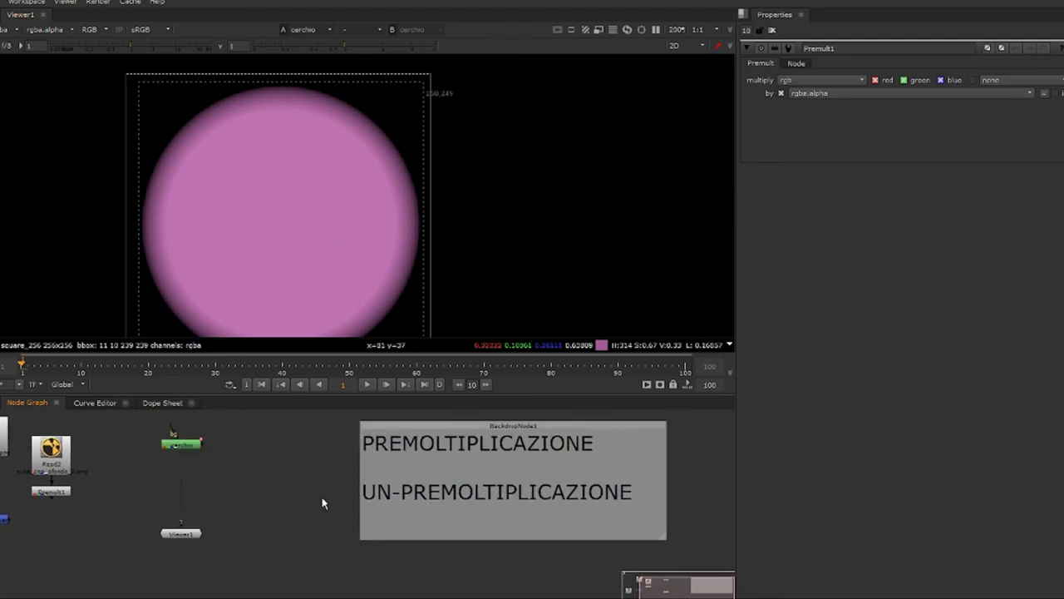
pyautogui.moveTo(135, 418); pyautogui.dragTo(215, 457)
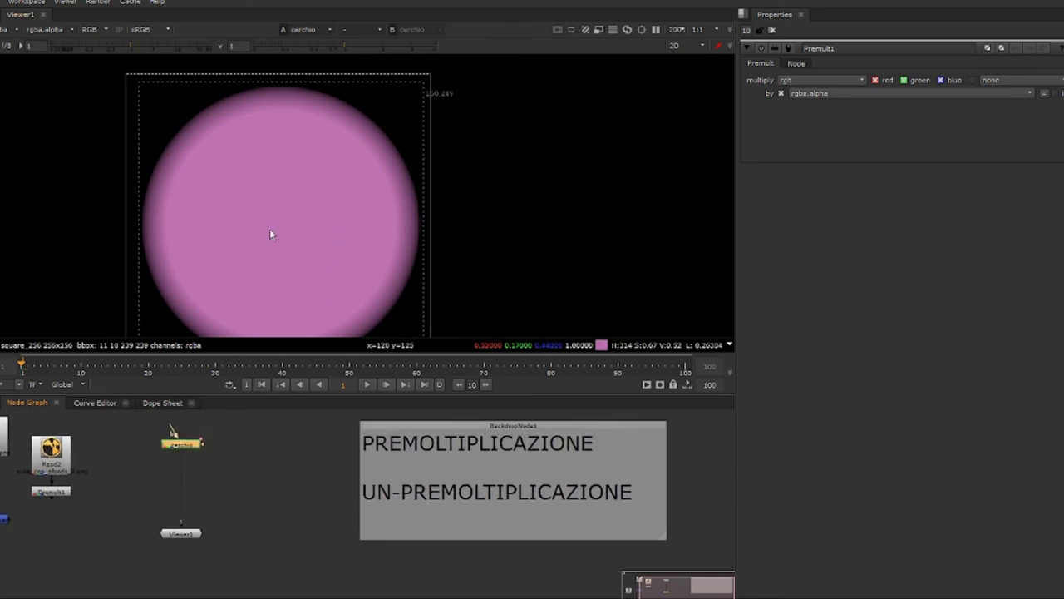
pyautogui.scroll(-3, 332, 204)
pyautogui.scroll(2, 348, 216)
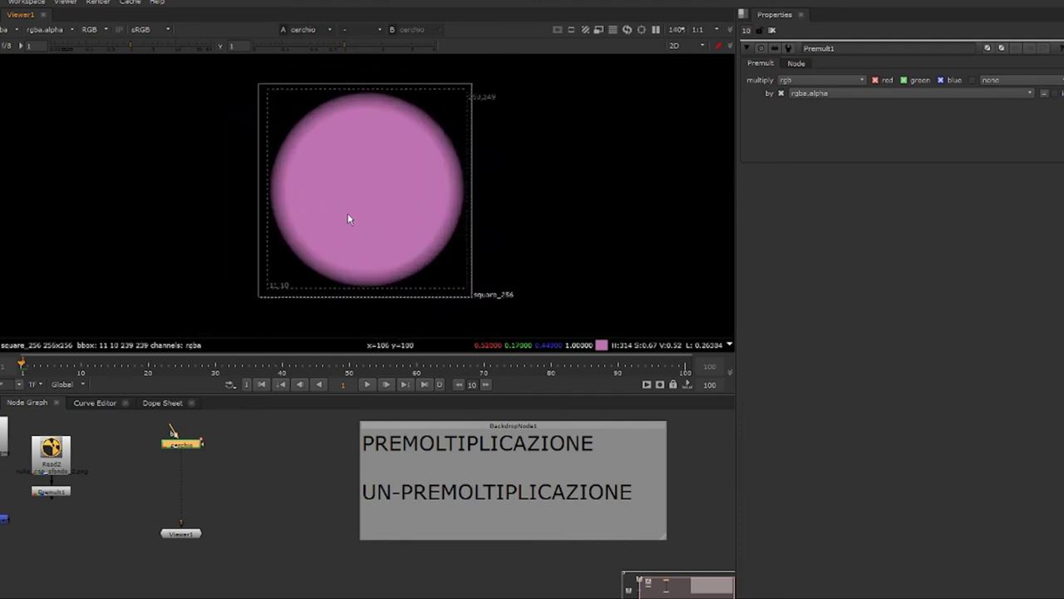
pyautogui.moveTo(135, 429); pyautogui.dragTo(253, 462)
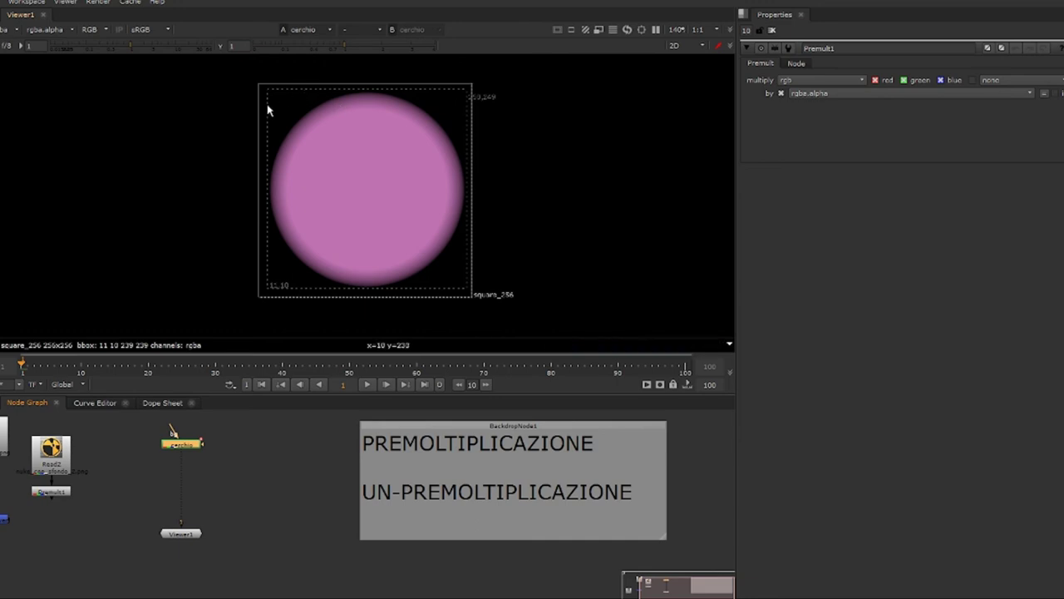
pyautogui.moveTo(266, 105); pyautogui.dragTo(315, 159)
pyautogui.scroll(3, 303, 128)
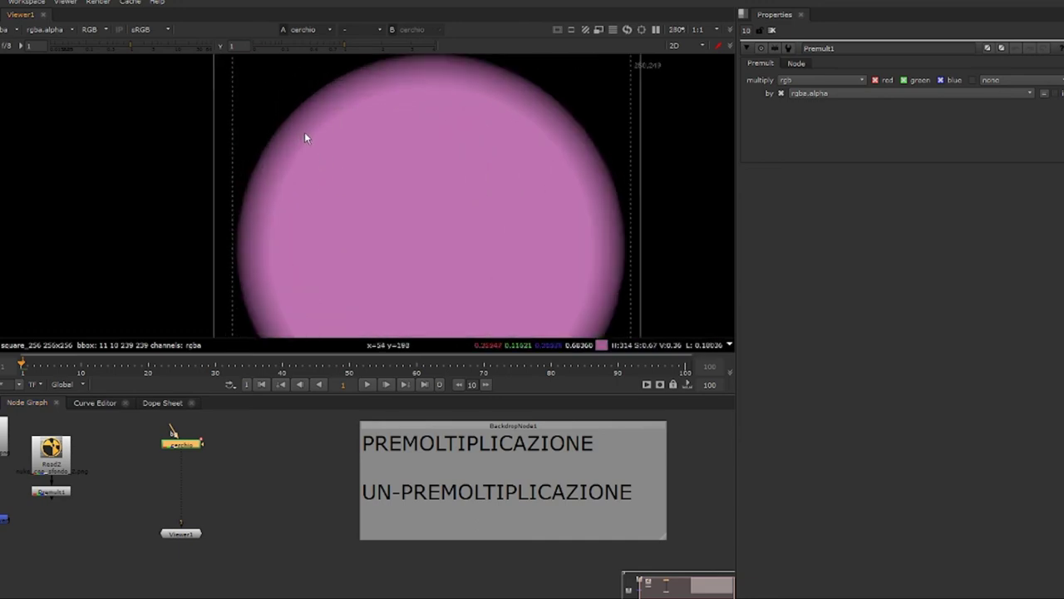
# - Hide the viewer overlay and compare the cerchio circle's soft edge in alpha and RGB
pyautogui.press('a')
pyautogui.press('o')
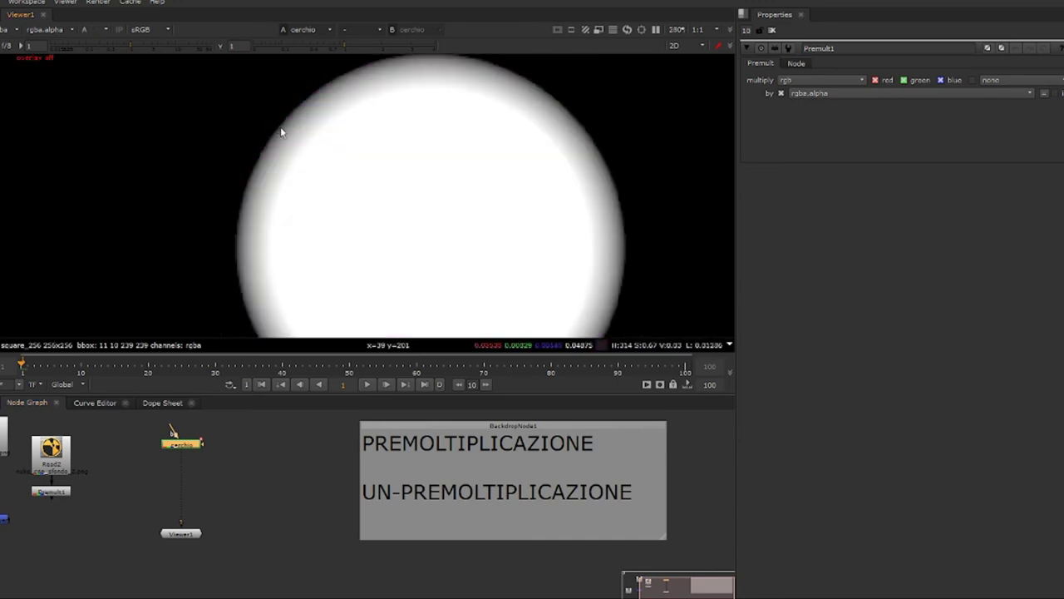
pyautogui.moveTo(275, 112); pyautogui.dragTo(302, 163)
pyautogui.press('a')
pyautogui.press('a')
pyautogui.press('a')
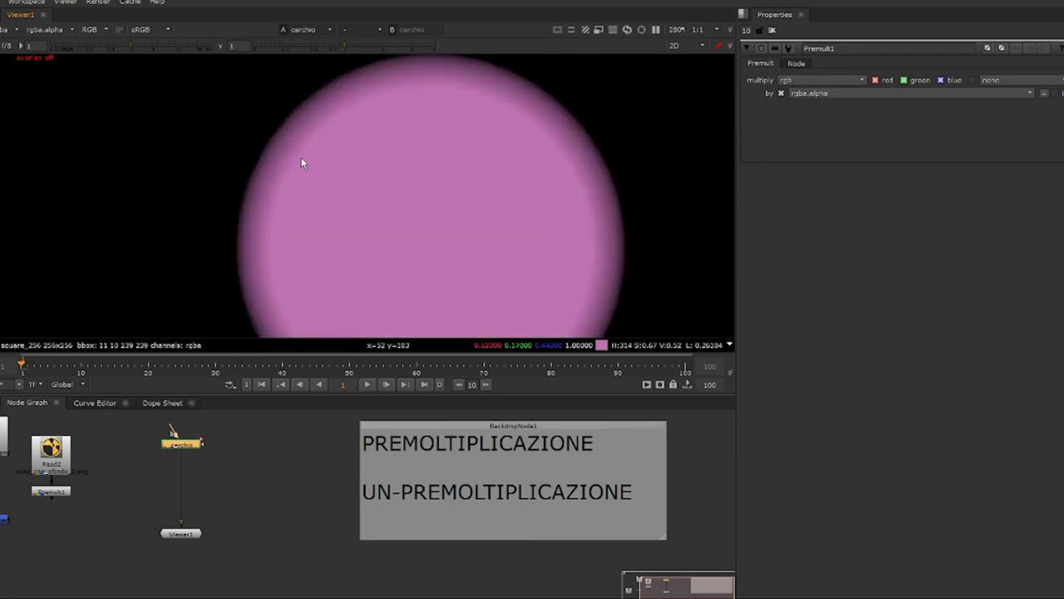
# - Restore the viewer overlay and compare the circle's RGB and alpha edges once more, finishing on alpha
pyautogui.press('o')
pyautogui.scroll(-3, 303, 156)
pyautogui.scroll(3, 303, 161)
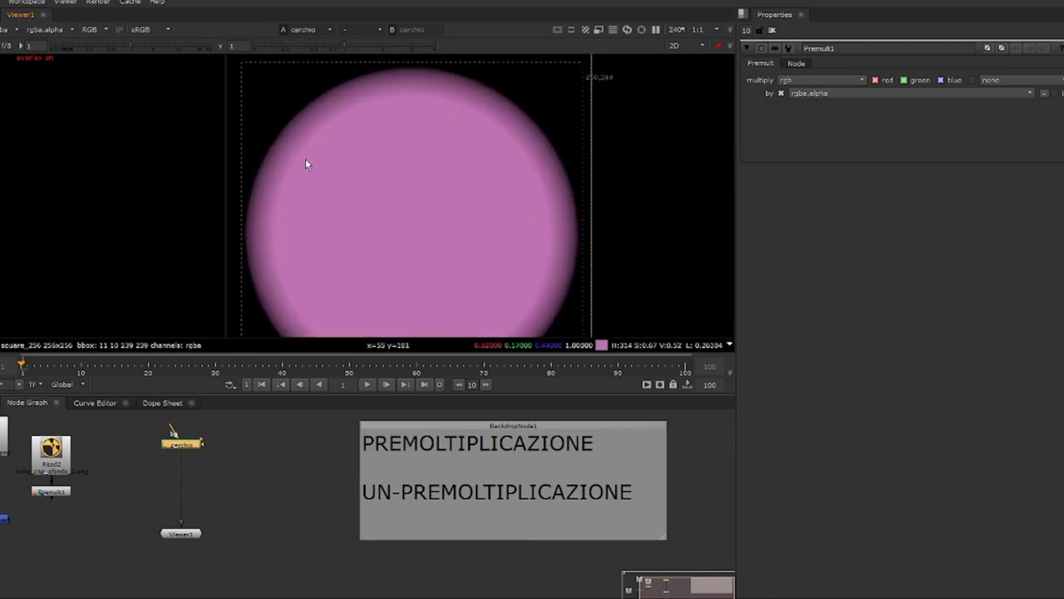
pyautogui.press('a')
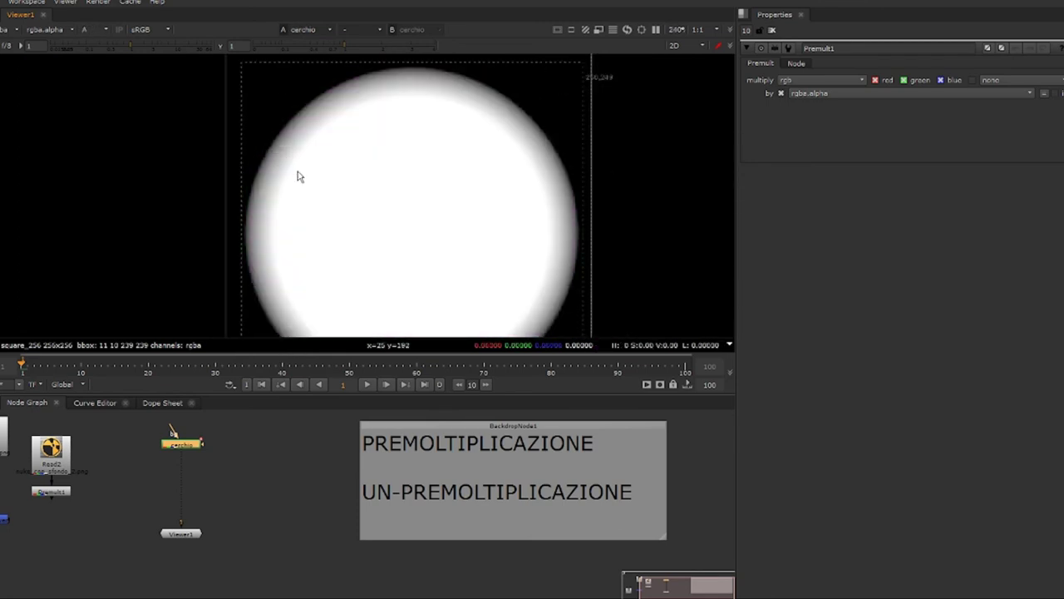
pyautogui.press('a')
pyautogui.scroll(1, 299, 178)
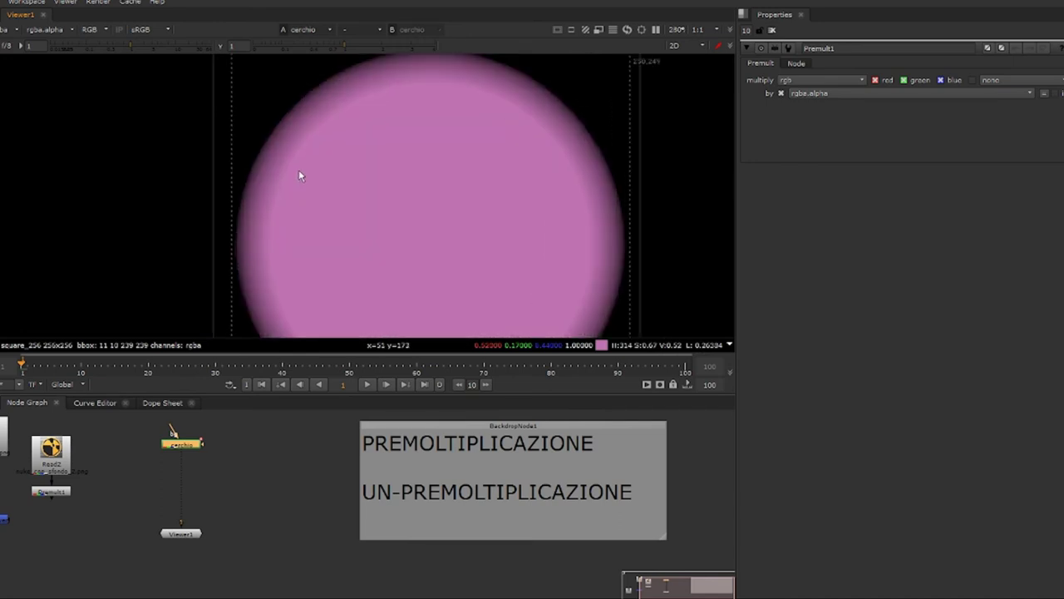
pyautogui.press('a')
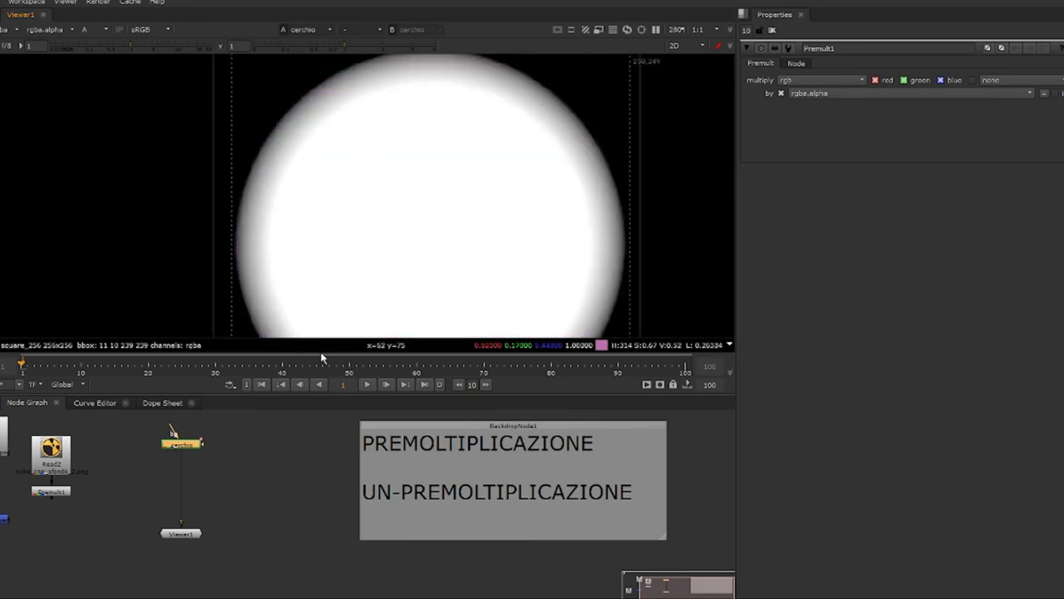
# - Add an unconnected Unpremult node to the right of the cerchio node
pyautogui.moveTo(399, 469); pyautogui.dragTo(258, 486, button='middle')
pyautogui.moveTo(191, 491); pyautogui.dragTo(537, 545)
pyautogui.moveTo(91, 518); pyautogui.dragTo(383, 478, button='middle')
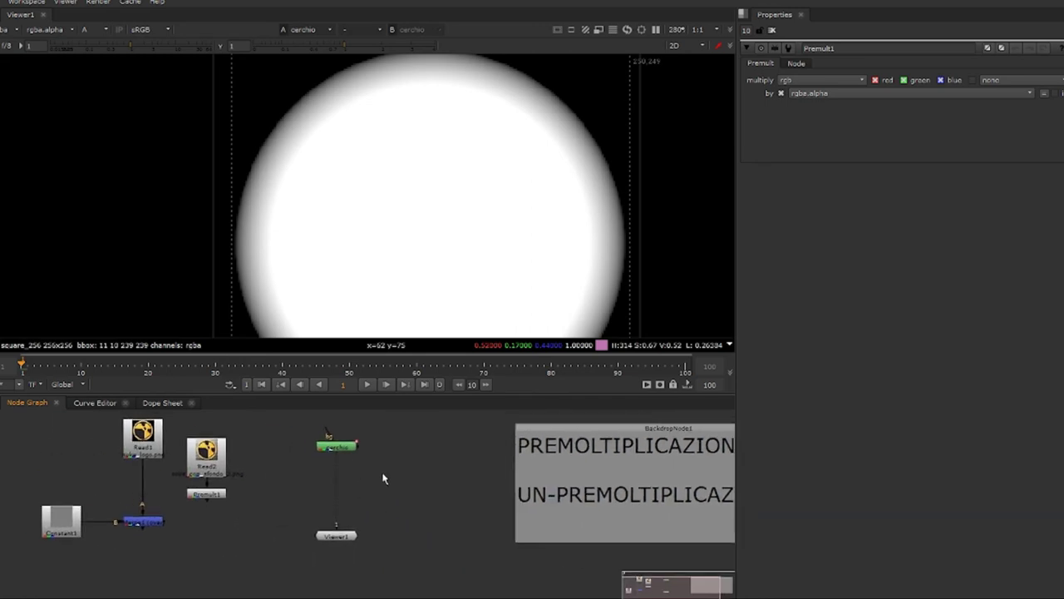
pyautogui.press('Tab')
pyautogui.write('unpremult')
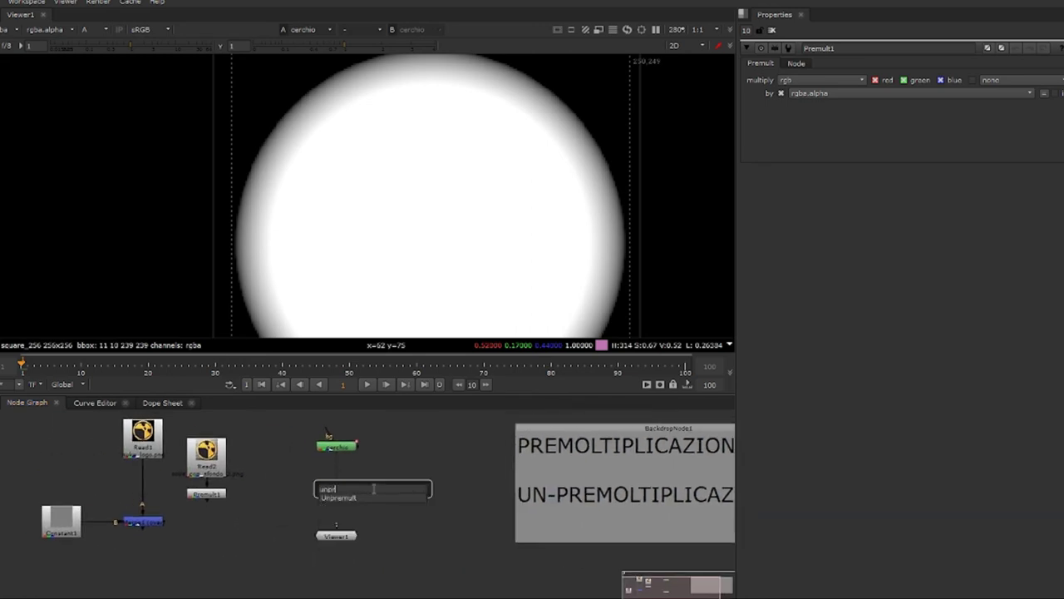
pyautogui.press('Return')
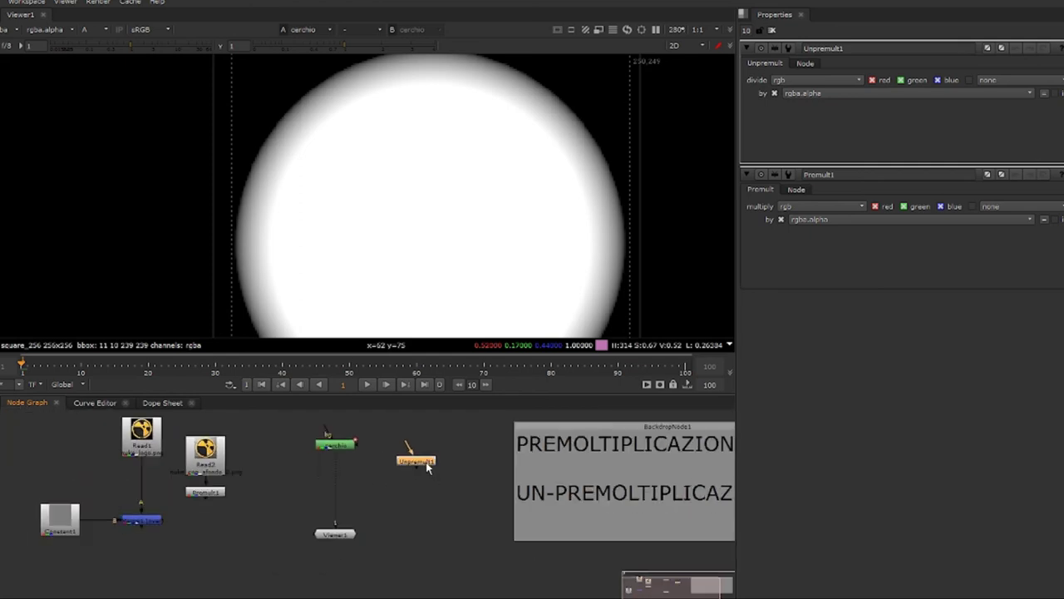
# - Inspect the cerchio alpha's soft edge close up, and move the Unpremult node slightly down and closer to cerchio
pyautogui.moveTo(427, 467); pyautogui.dragTo(389, 493, button='middle')
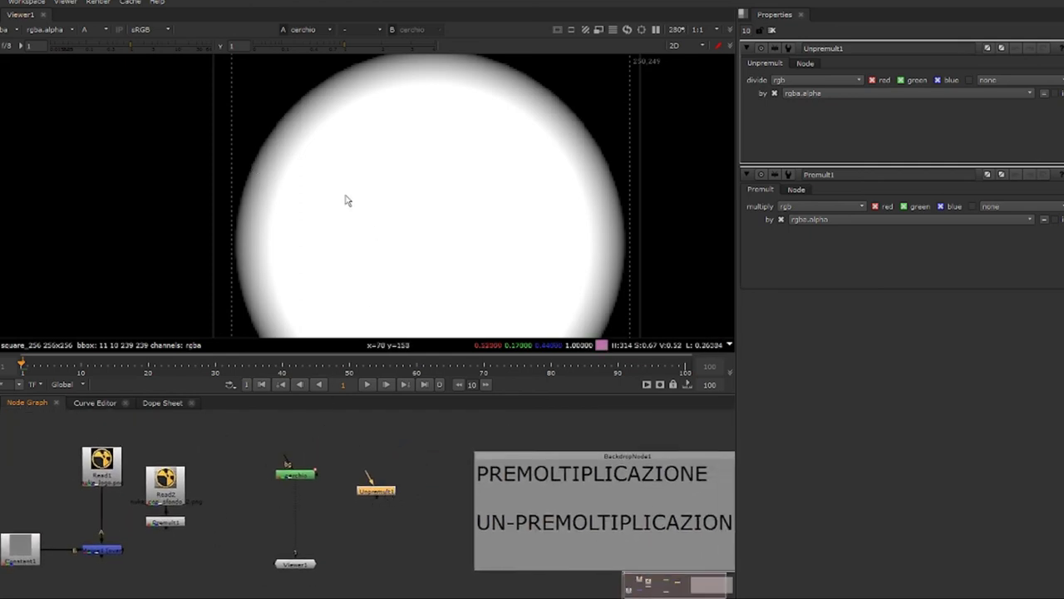
pyautogui.scroll(2, 267, 217)
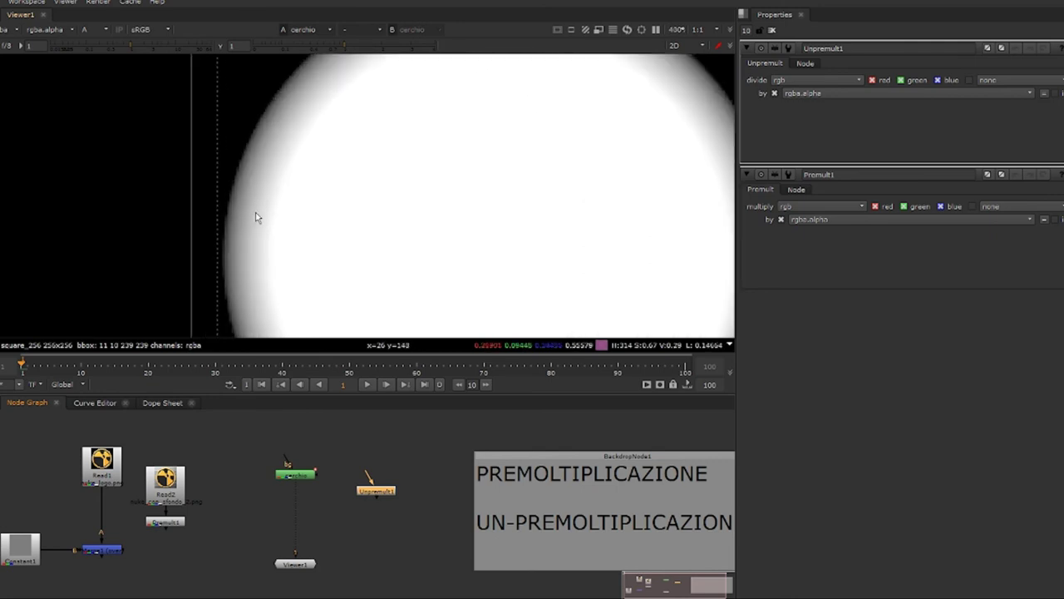
pyautogui.click(166, 521)
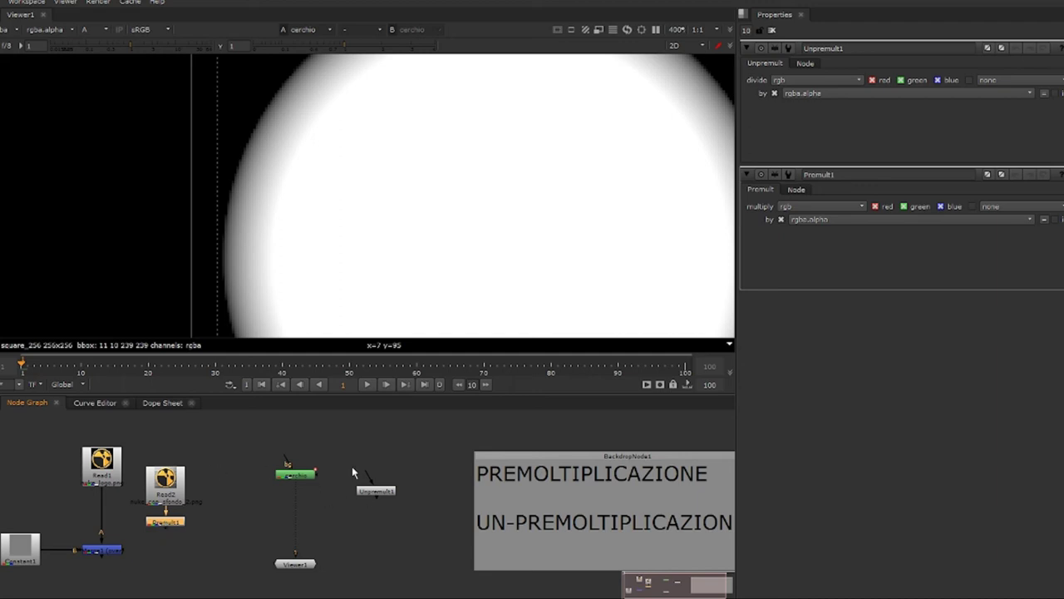
pyautogui.moveTo(339, 461); pyautogui.dragTo(370, 507)
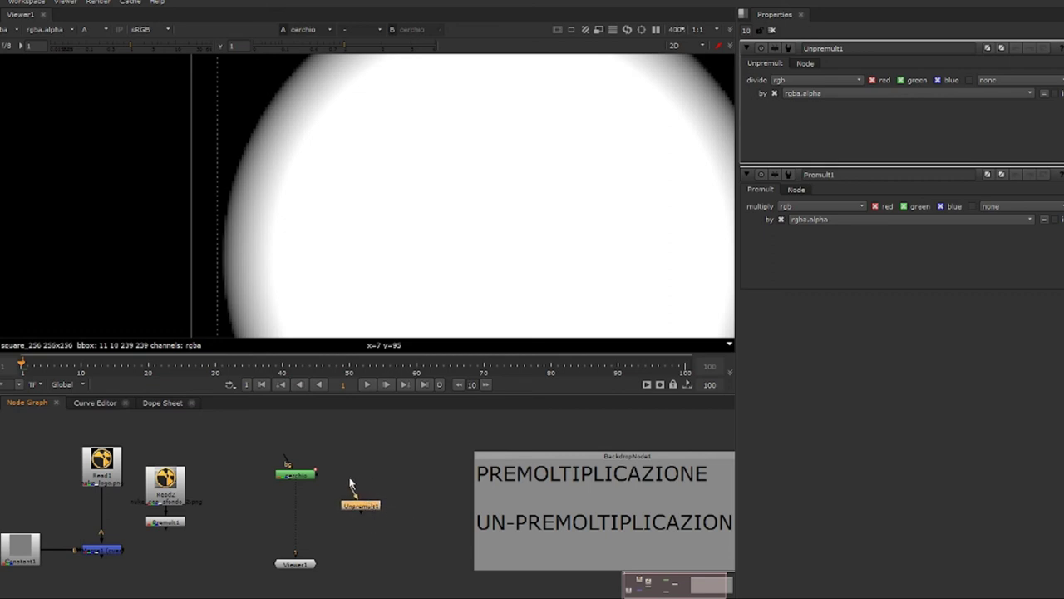
# - Compare the cerchio circle's soft edge in alpha and RGB at close range, finishing on RGB
pyautogui.scroll(4, 350, 484)
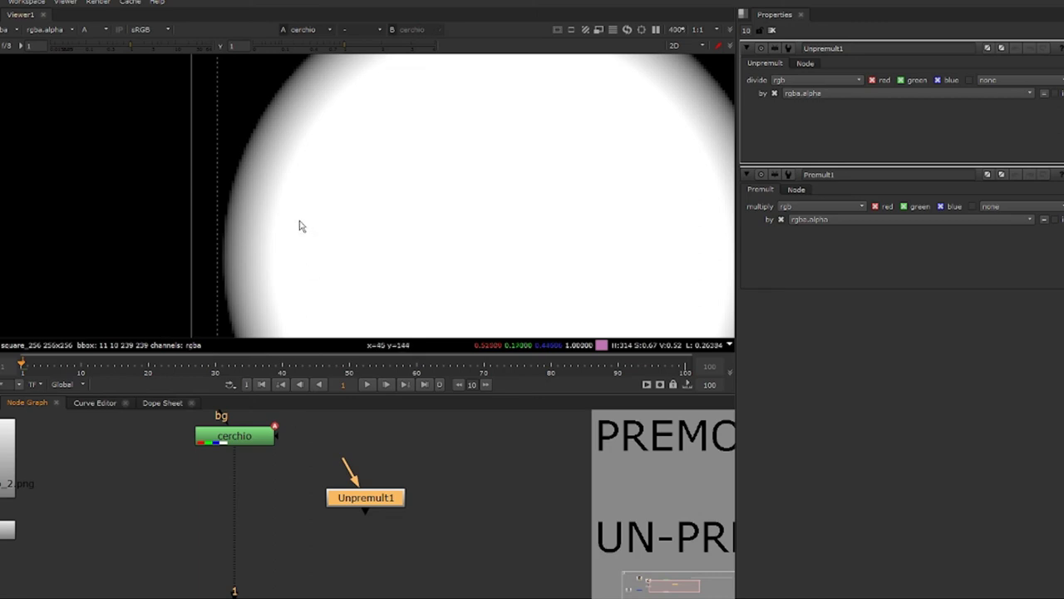
pyautogui.press('a')
pyautogui.scroll(2, 257, 242)
pyautogui.press('a')
pyautogui.scroll(3, 257, 241)
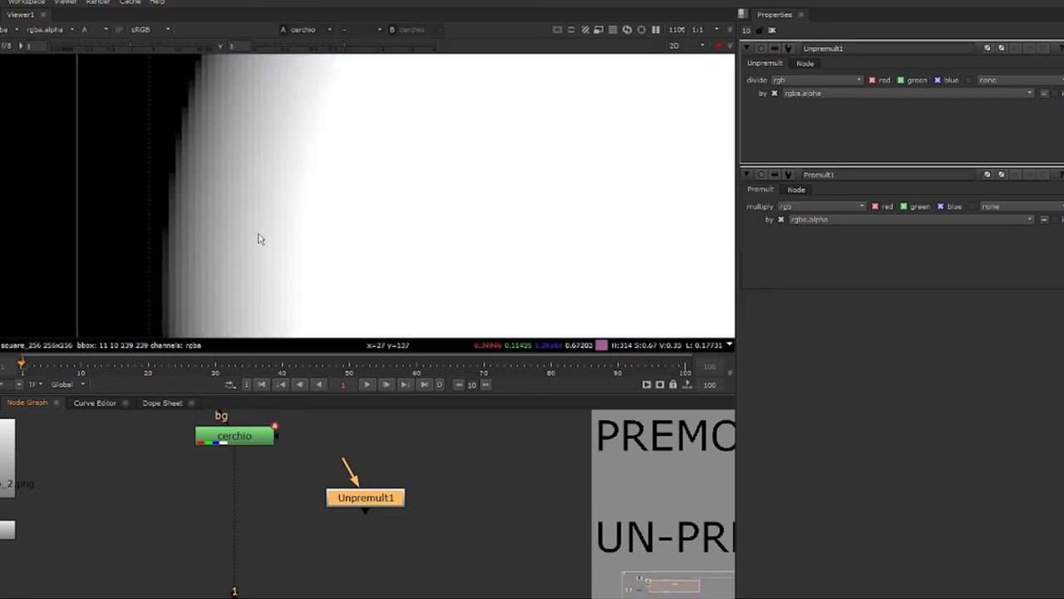
pyautogui.press('a')
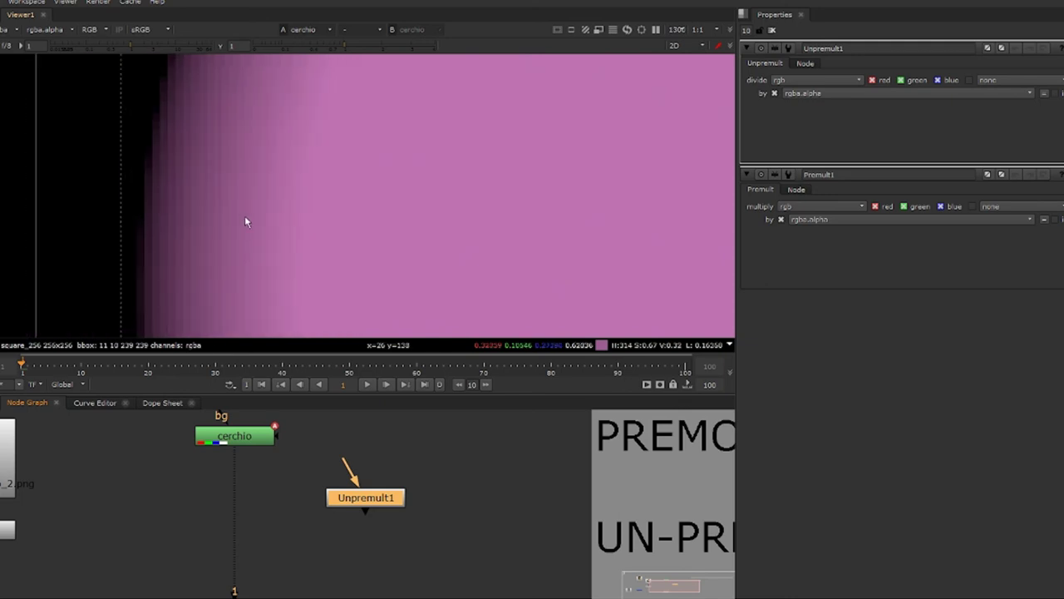
# - Sample the pixel at x=23 y=138 on the circle's soft edge in RGB
pyautogui.scroll(-2, 244, 218)
pyautogui.scroll(-3, 225, 499)
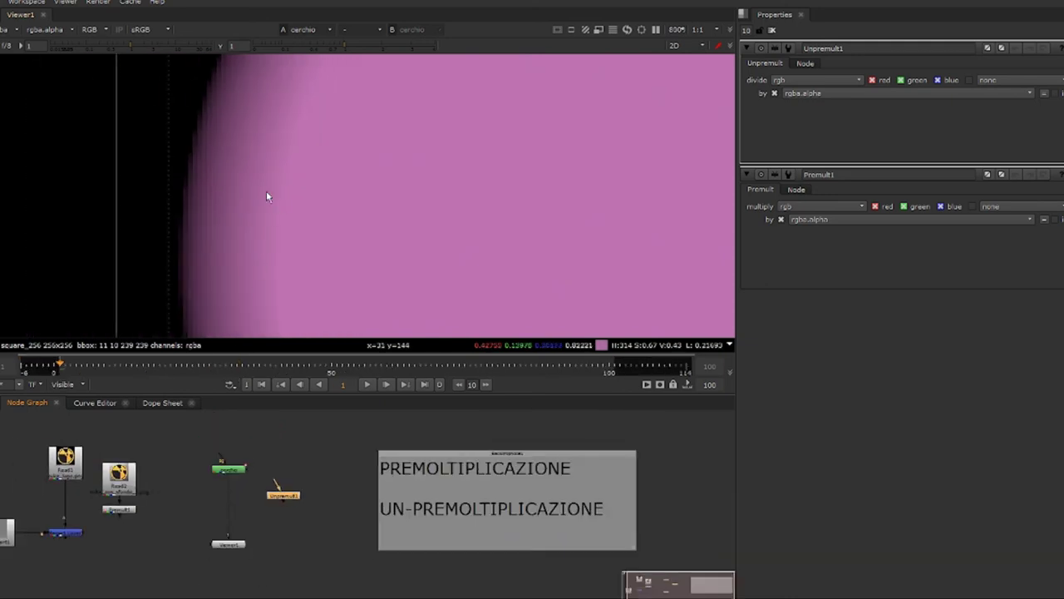
pyautogui.scroll(2, 223, 229)
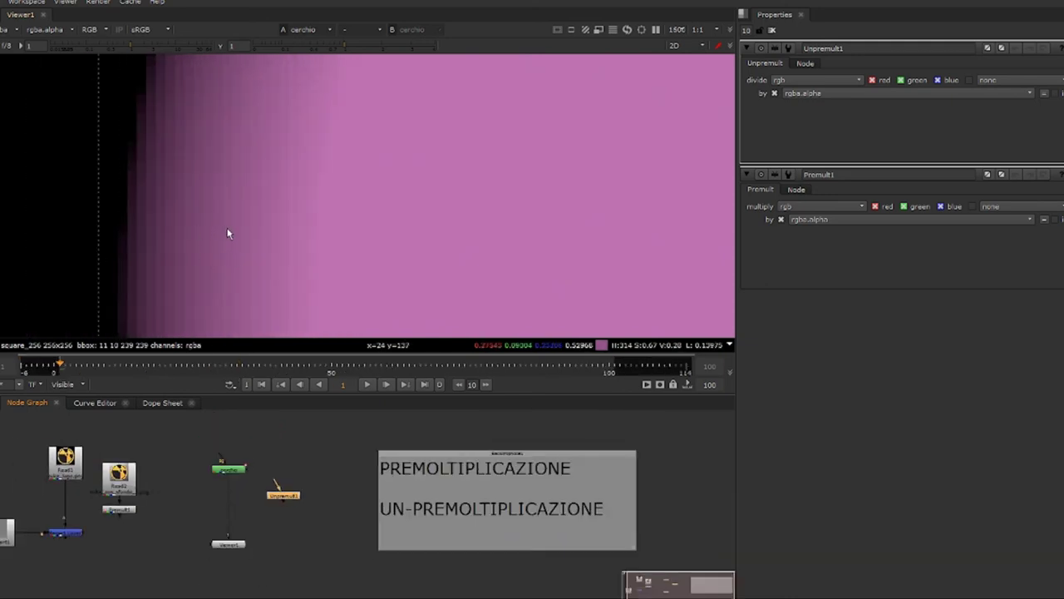
pyautogui.scroll(3, 223, 227)
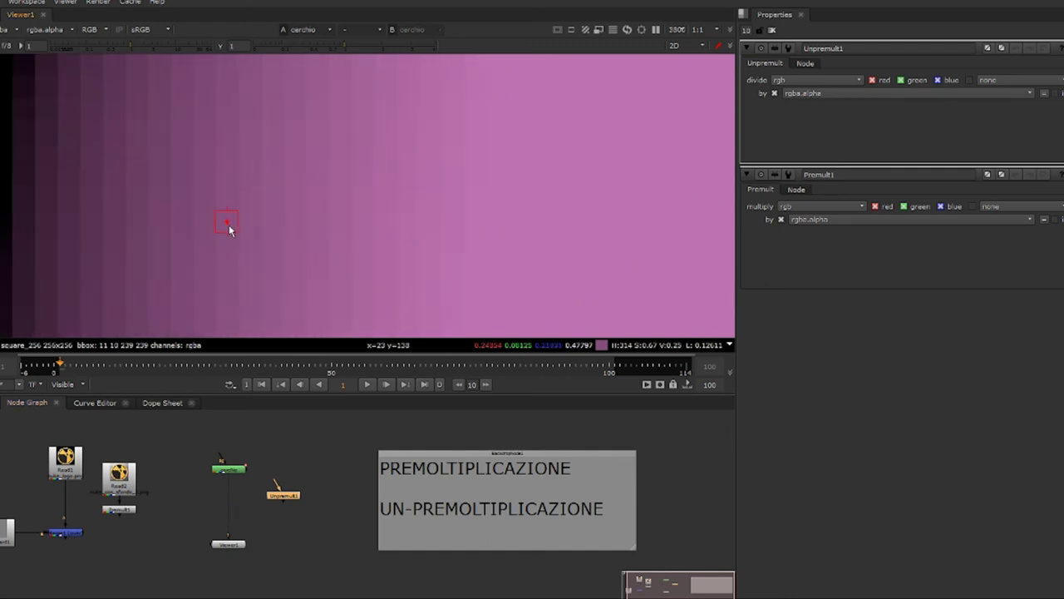
pyautogui.keyDown('ctrl'); pyautogui.click(226, 223); pyautogui.keyUp('ctrl')
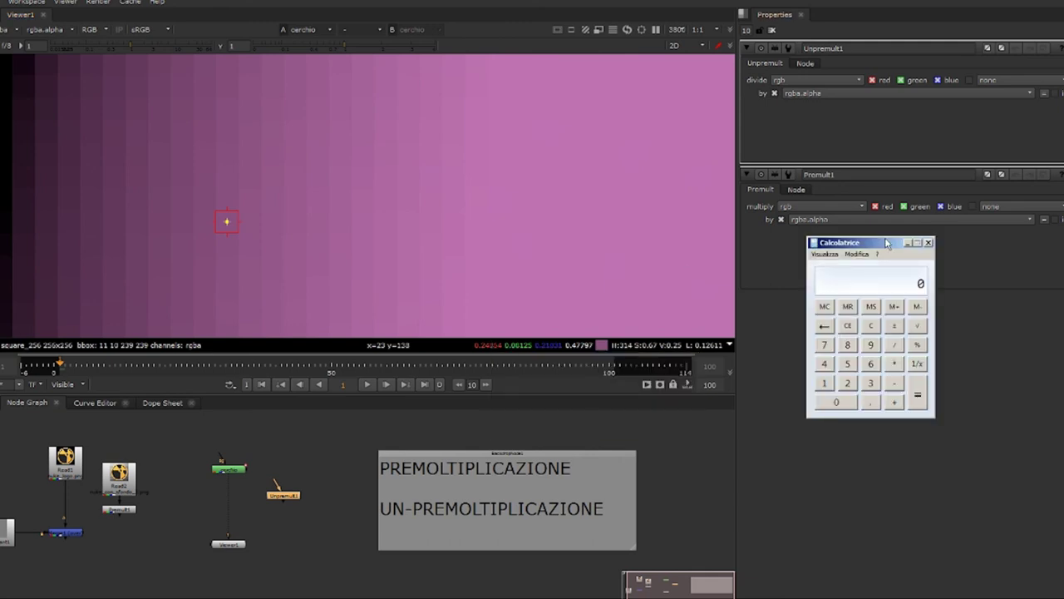
# - Switch to the calculator, place it over the viewer and enter the sampled pixel's red value, 0,24854
pyautogui.moveTo(889, 243); pyautogui.dragTo(559, 120)
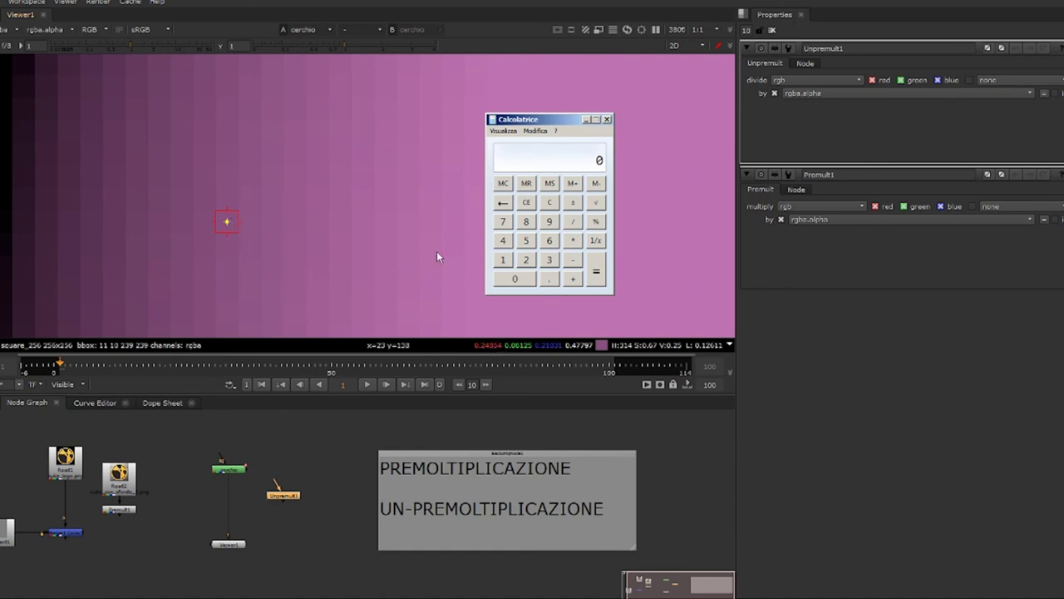
pyautogui.click(549, 279)
pyautogui.click(526, 259)
pyautogui.click(503, 241)
pyautogui.click(525, 221)
pyautogui.click(525, 241)
pyautogui.click(502, 240)
# - Show the sampled pixel in alpha and divide the entered red value by its alpha, 0,47797, in the calculator
pyautogui.click(226, 225)
pyautogui.press('a')
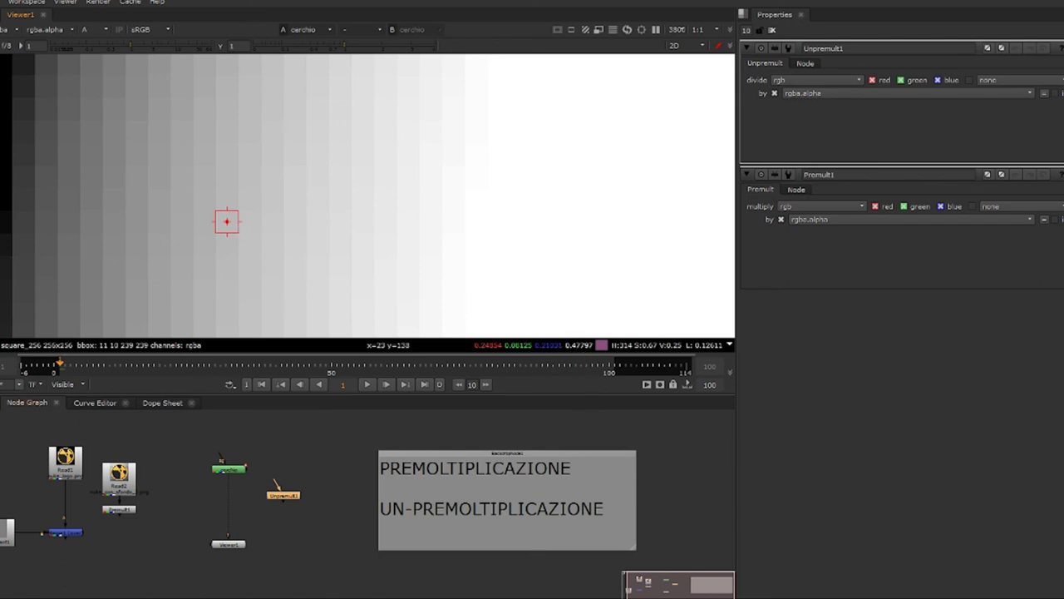
pyautogui.hotkey('alt', 'Tab')
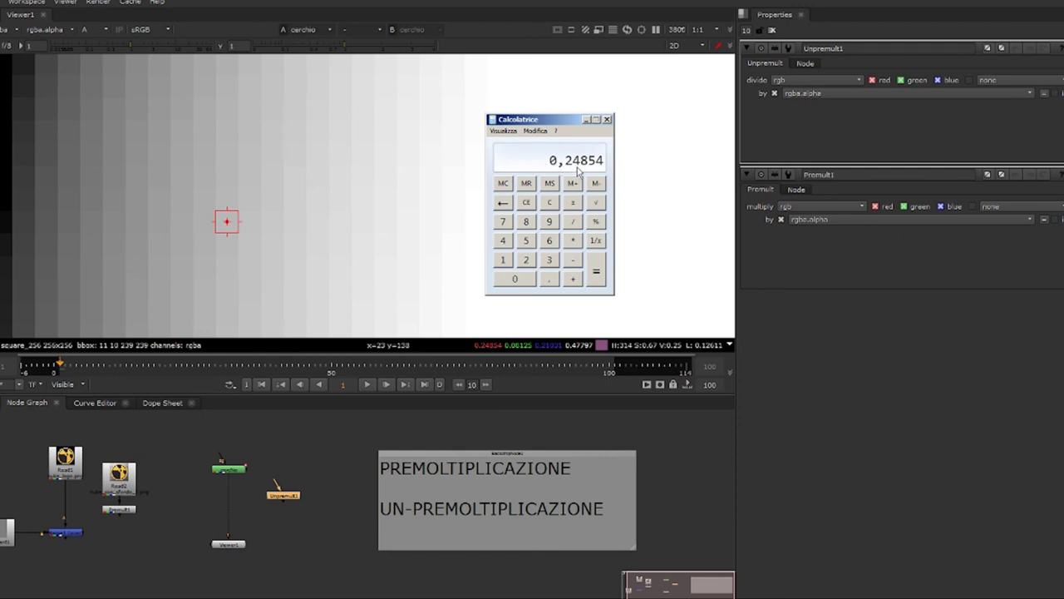
pyautogui.click(572, 221)
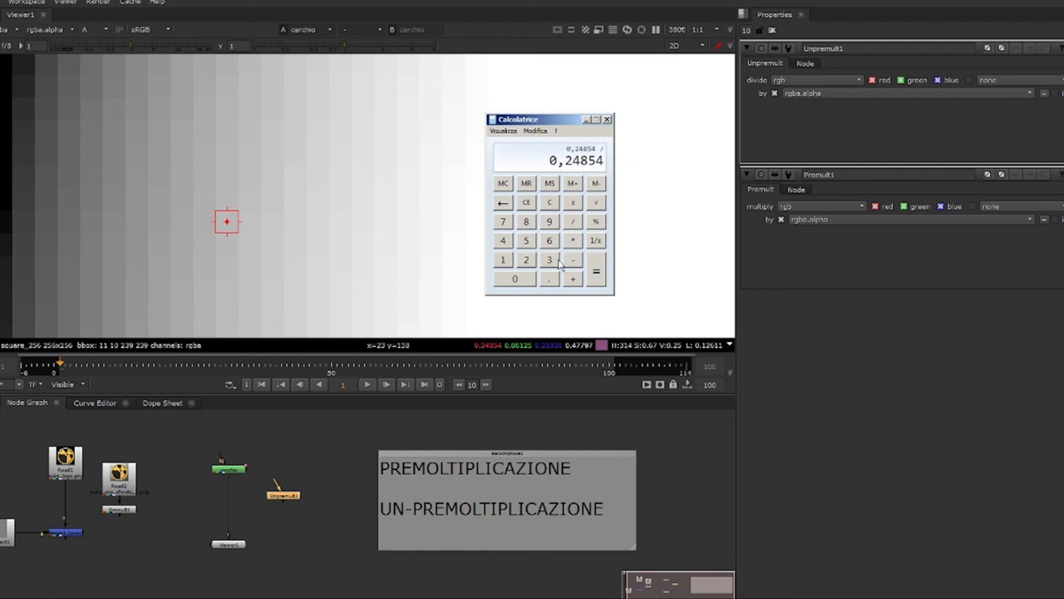
pyautogui.click(514, 280)
pyautogui.click(549, 279)
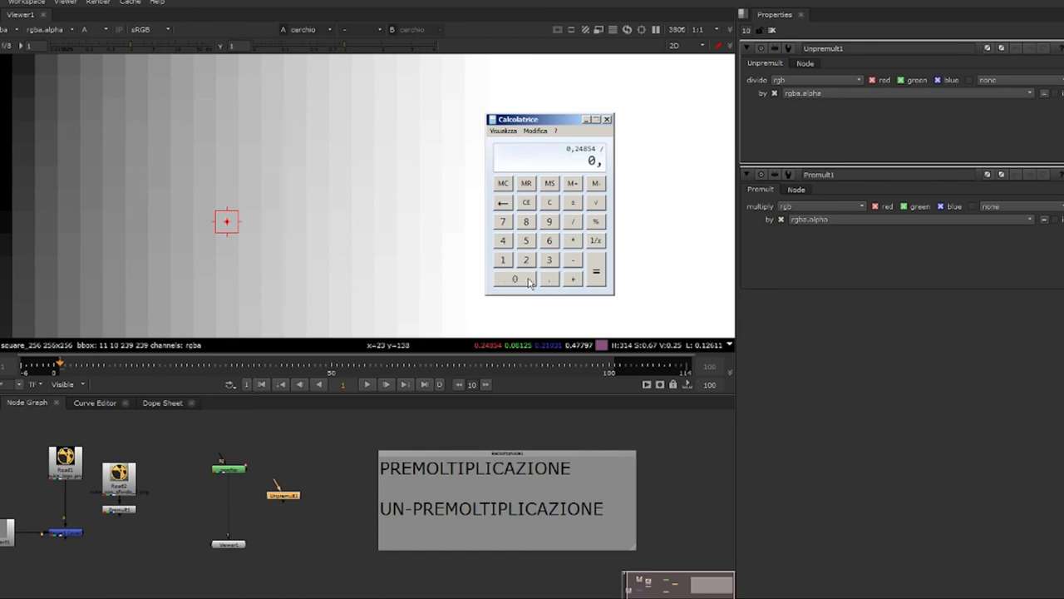
pyautogui.click(502, 240)
pyautogui.click(504, 222)
pyautogui.click(504, 222)
pyautogui.click(549, 222)
pyautogui.click(504, 222)
pyautogui.click(595, 272)
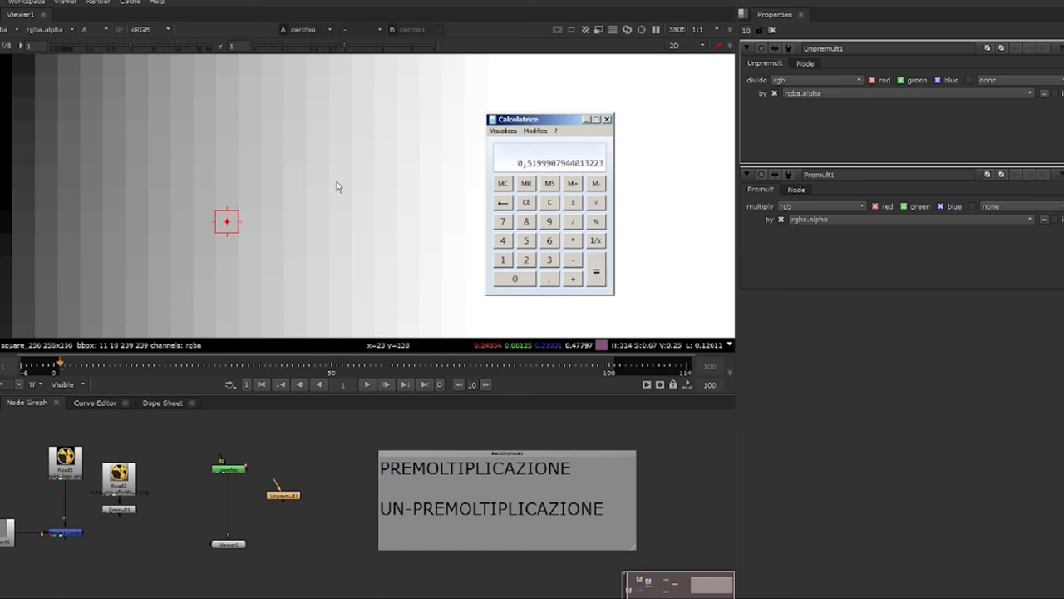
# - Return to RGB, insert Unpremult between cerchio and the Viewer, and compare its output with the calculator result
pyautogui.click(254, 232)
pyautogui.press('a')
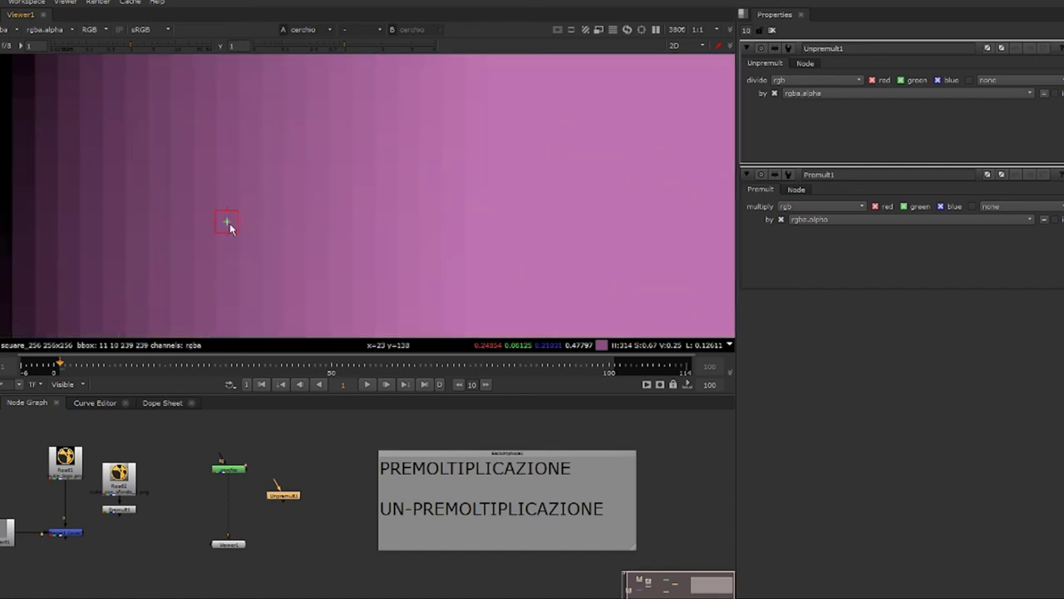
pyautogui.moveTo(284, 497); pyautogui.dragTo(231, 496)
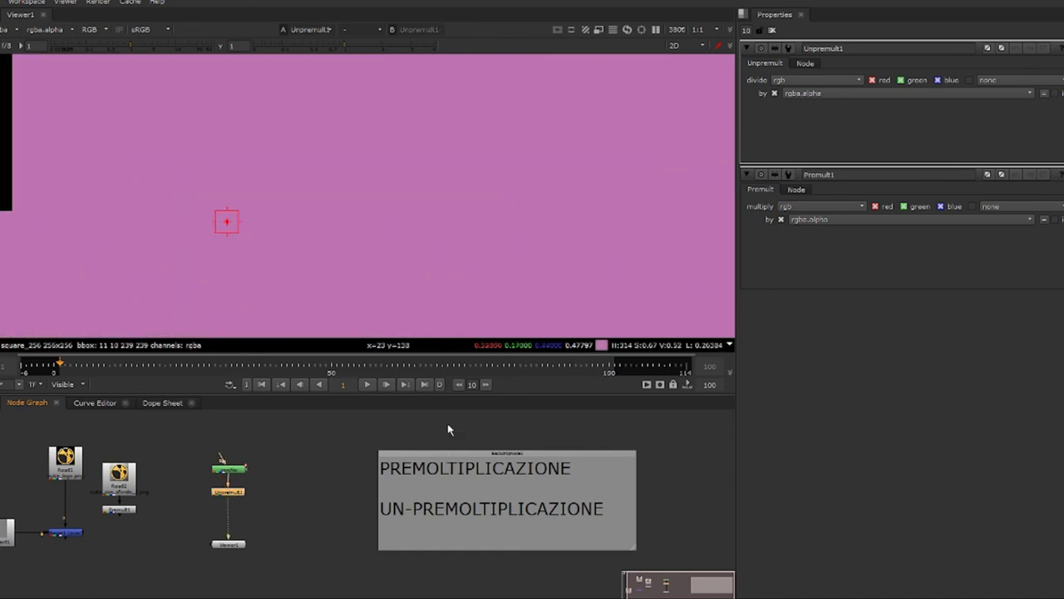
pyautogui.hotkey('alt', 'Tab')
pyautogui.moveTo(551, 122); pyautogui.dragTo(594, 275)
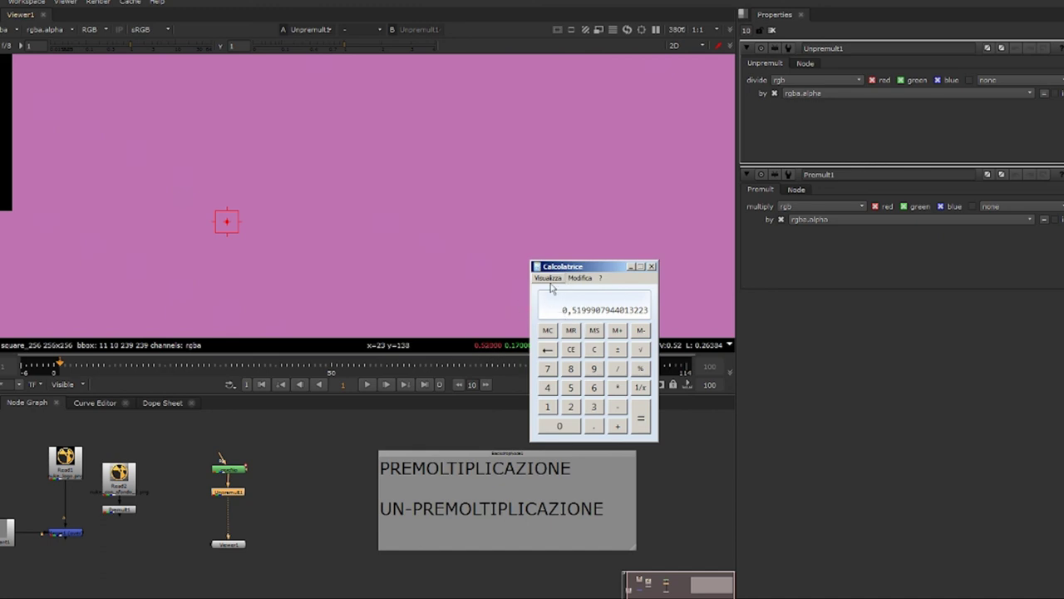
# - Move Unpremult slightly closer to cerchio, select Premult1, and check the unpremultiplied pixel in alpha and RGB
pyautogui.moveTo(236, 495); pyautogui.dragTo(240, 491)
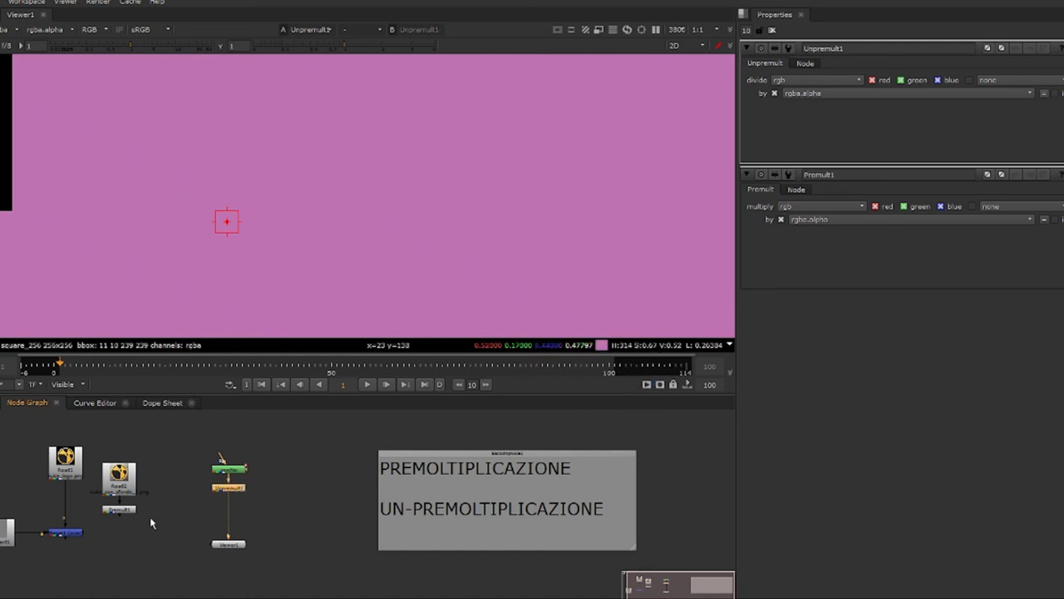
pyautogui.moveTo(127, 514); pyautogui.dragTo(129, 516)
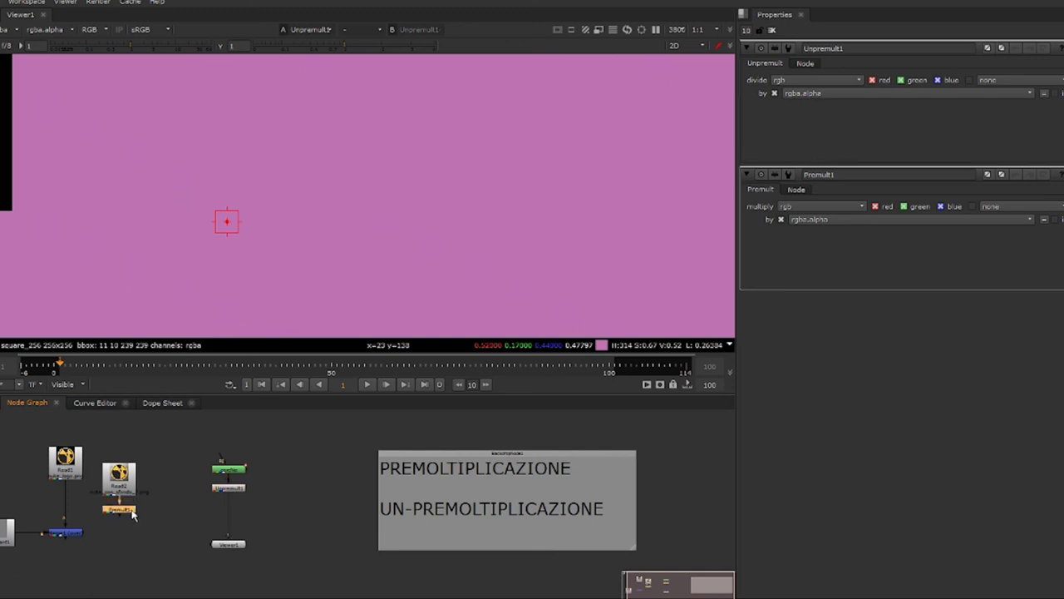
pyautogui.scroll(2, 229, 222)
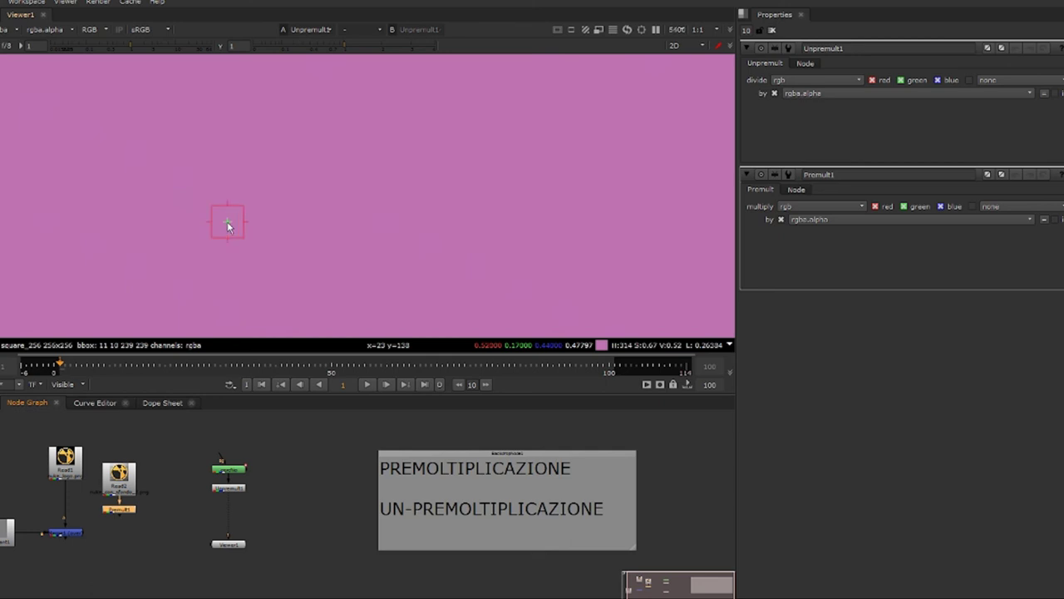
pyautogui.scroll(-2, 227, 221)
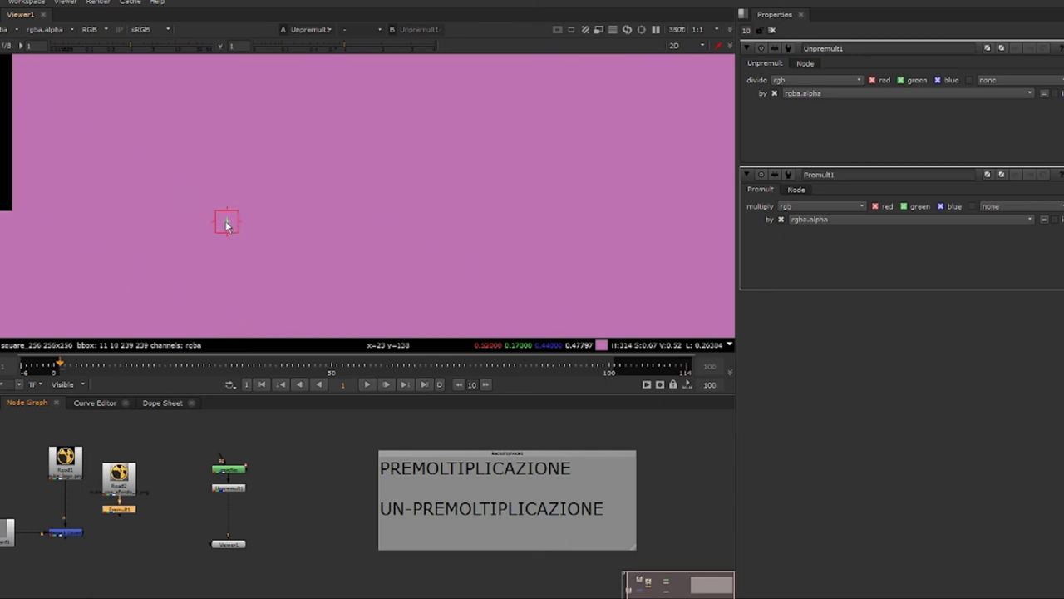
pyautogui.press('a')
pyautogui.press('a')
# - Return to the calculator, start a multiplication with the unpremultiplied red value 0,52, and keep the calculator clear of the pixel readout
pyautogui.hotkey('alt', 'Tab')
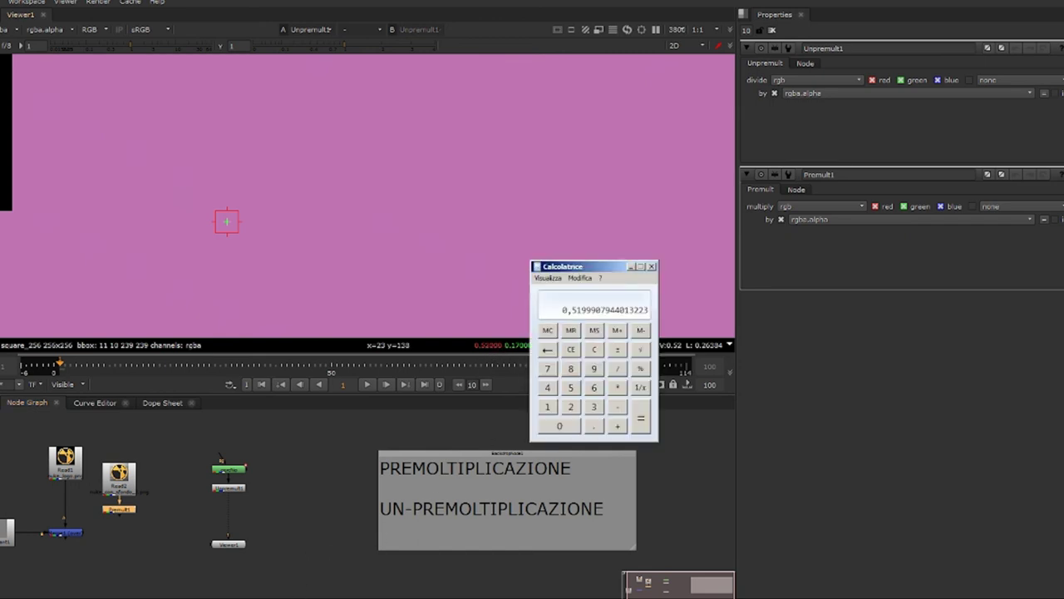
pyautogui.moveTo(584, 266); pyautogui.dragTo(707, 221)
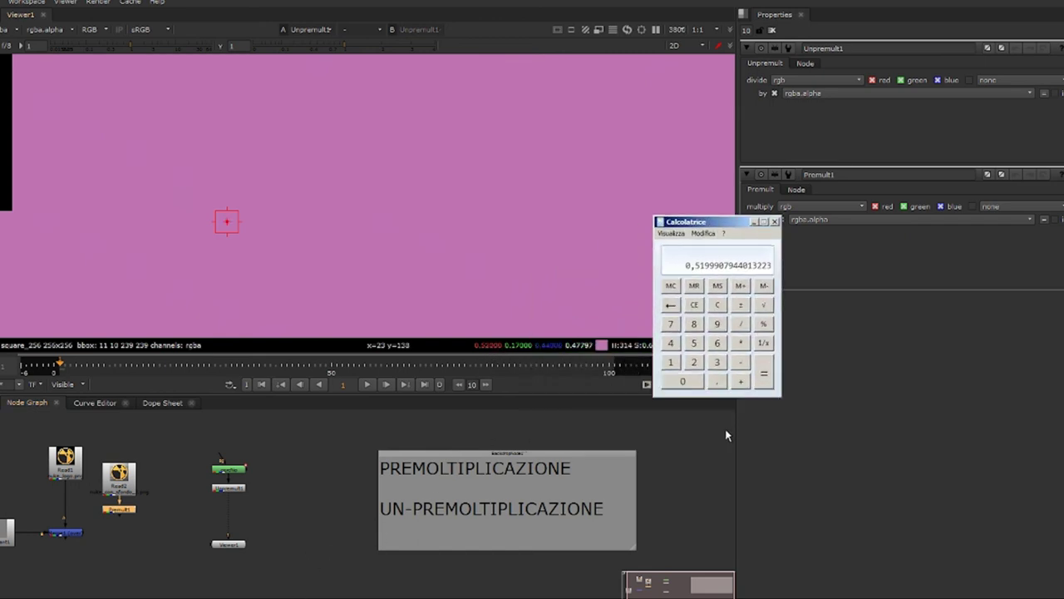
pyautogui.click(682, 381)
pyautogui.click(717, 381)
pyautogui.click(694, 343)
pyautogui.click(694, 362)
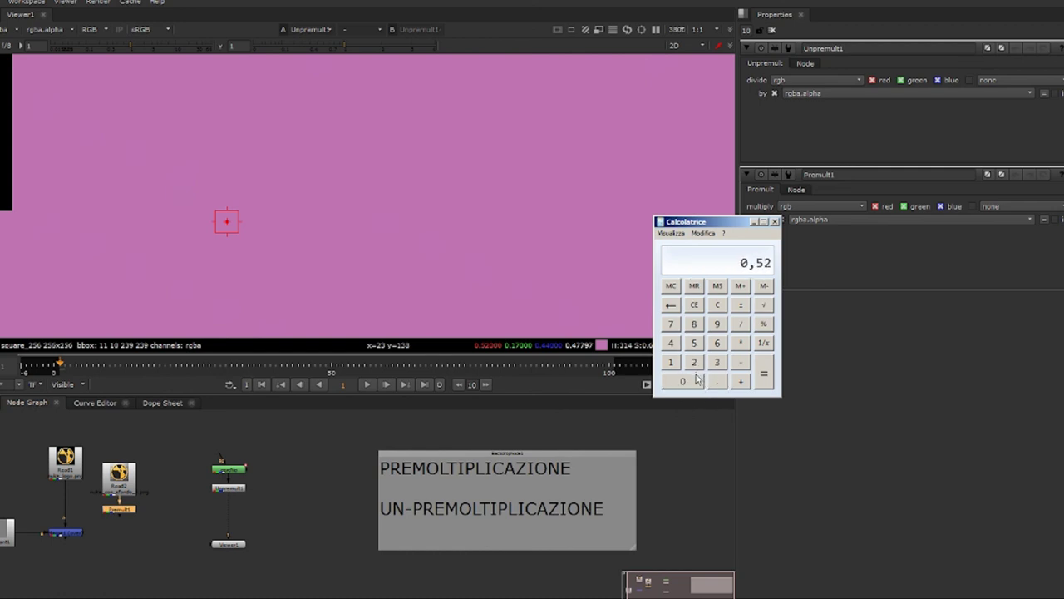
pyautogui.click(696, 380)
pyautogui.click(693, 382)
pyautogui.click(693, 382)
pyautogui.click(739, 343)
pyautogui.moveTo(731, 222); pyautogui.dragTo(809, 224)
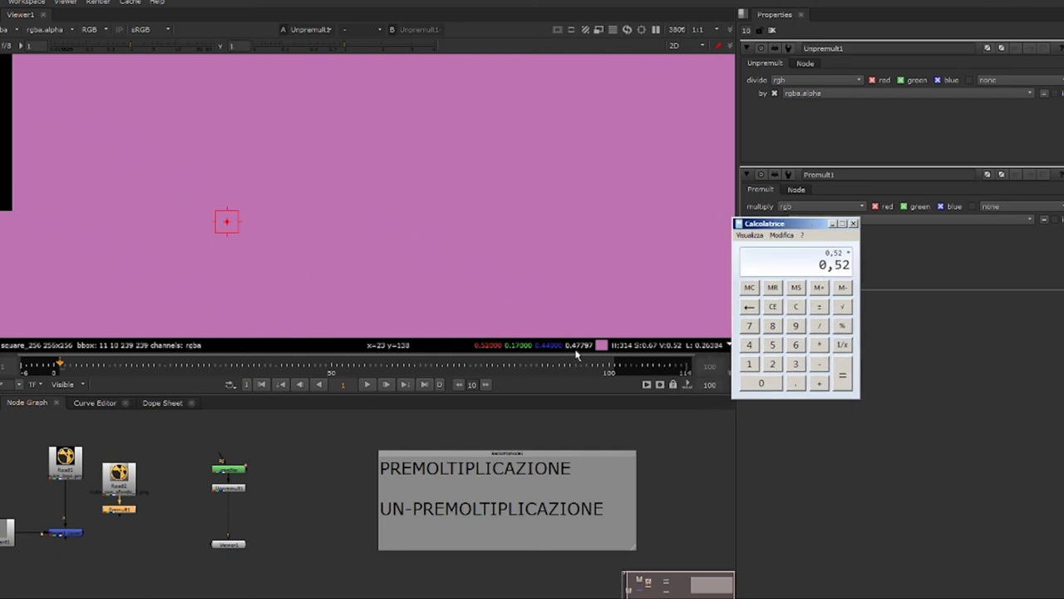
# - Multiply the entered red value by the pixel's alpha, 0,47797, and calculate the result
pyautogui.click(774, 384)
pyautogui.click(795, 383)
pyautogui.click(749, 344)
pyautogui.click(752, 325)
pyautogui.click(753, 326)
pyautogui.click(796, 326)
pyautogui.click(751, 326)
pyautogui.click(842, 378)
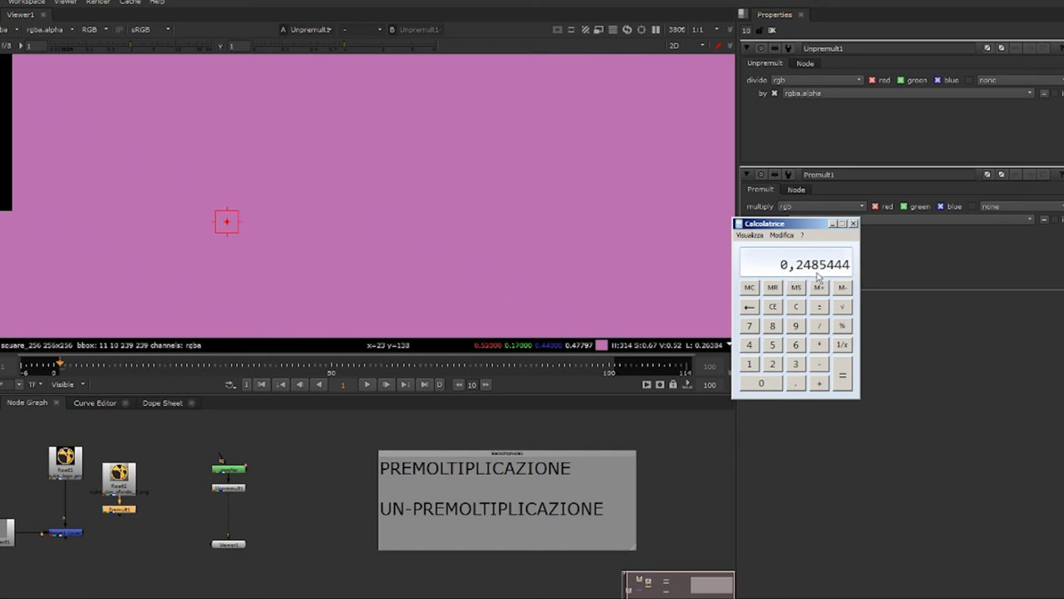
# - Move Read2 farther above Premult1 and add a Premult node between Unpremult and the Viewer
pyautogui.moveTo(119, 476); pyautogui.dragTo(119, 455)
pyautogui.click(230, 489)
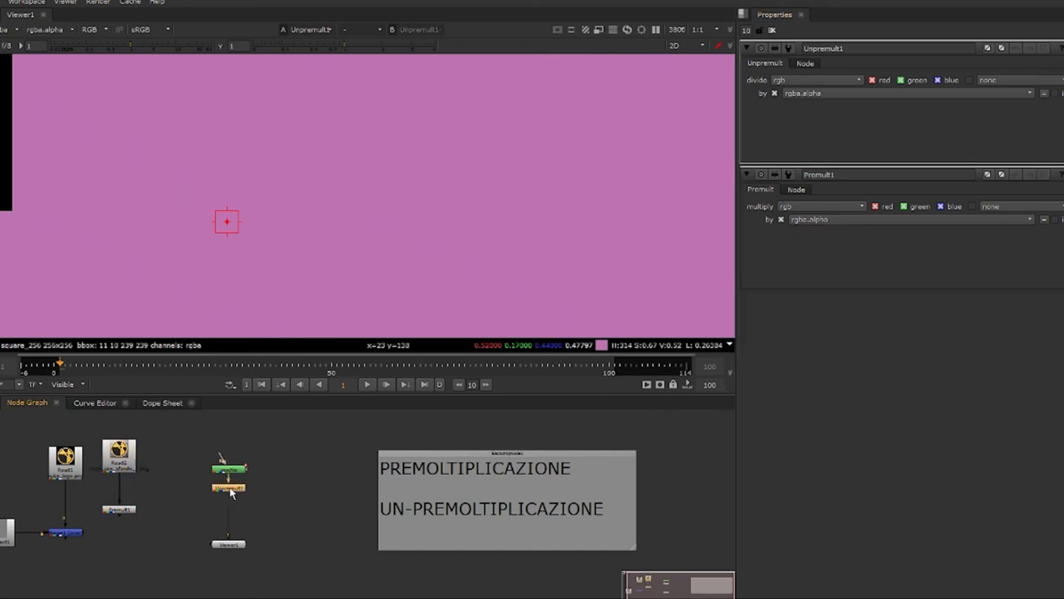
pyautogui.press('p')
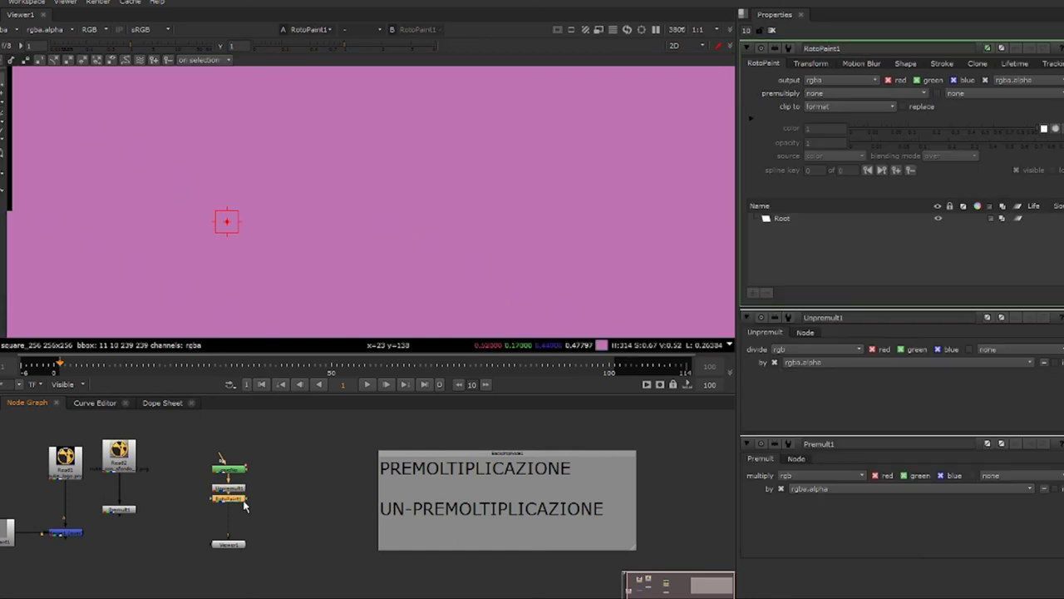
pyautogui.press('Delete')
pyautogui.press('Tab')
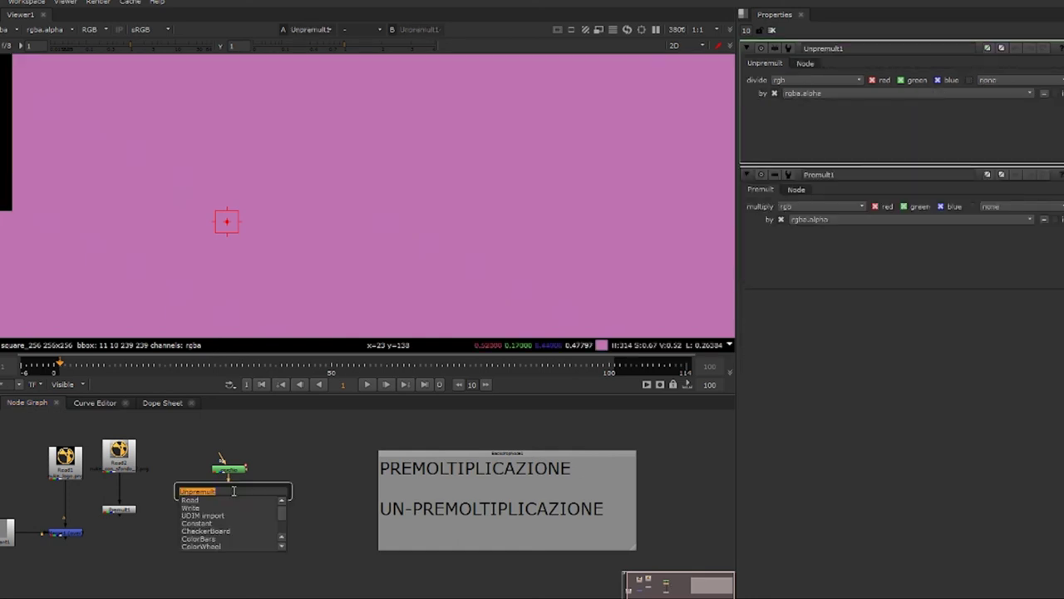
pyautogui.write('pre')
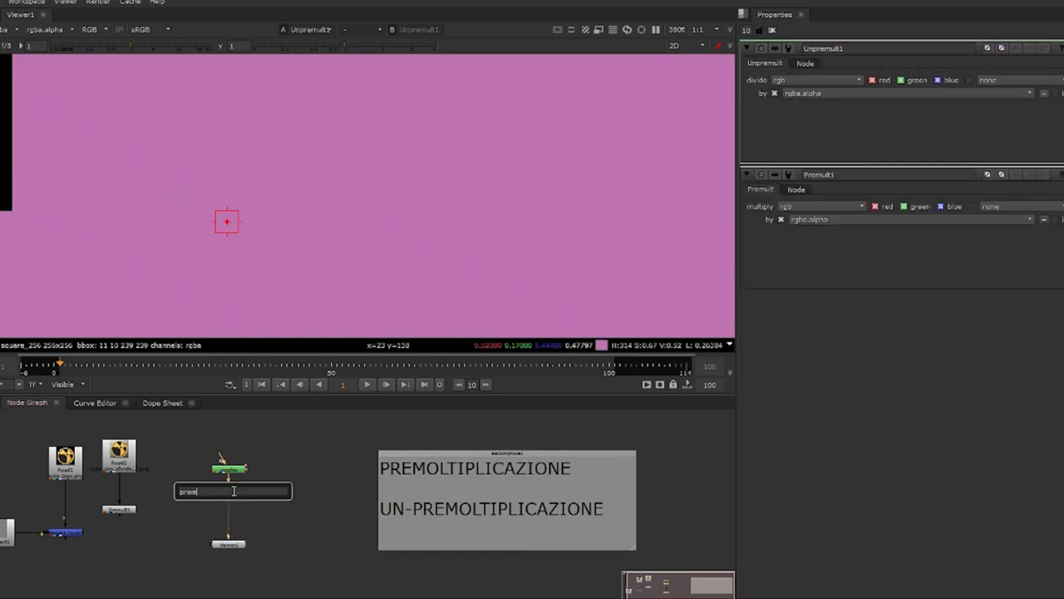
pyautogui.press('BackSpace')
pyautogui.press('BackSpace')
pyautogui.write('e')
pyautogui.press('Return')
# - Compare the calculator result with the sampled pixel after Premult, close the calculator and review the circle
pyautogui.hotkey('alt', 'Tab')
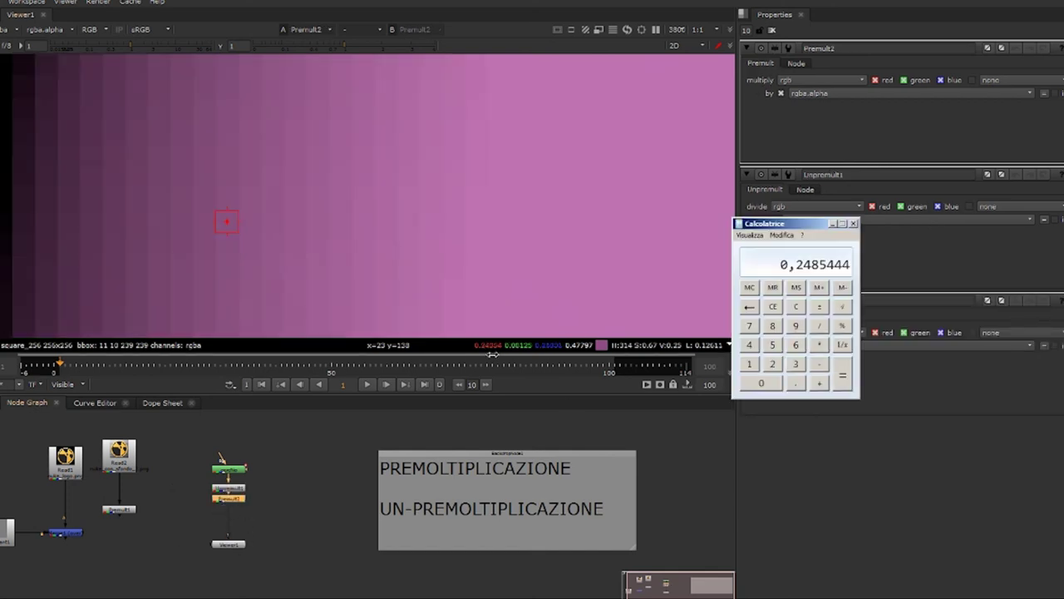
pyautogui.moveTo(805, 226); pyautogui.dragTo(600, 285)
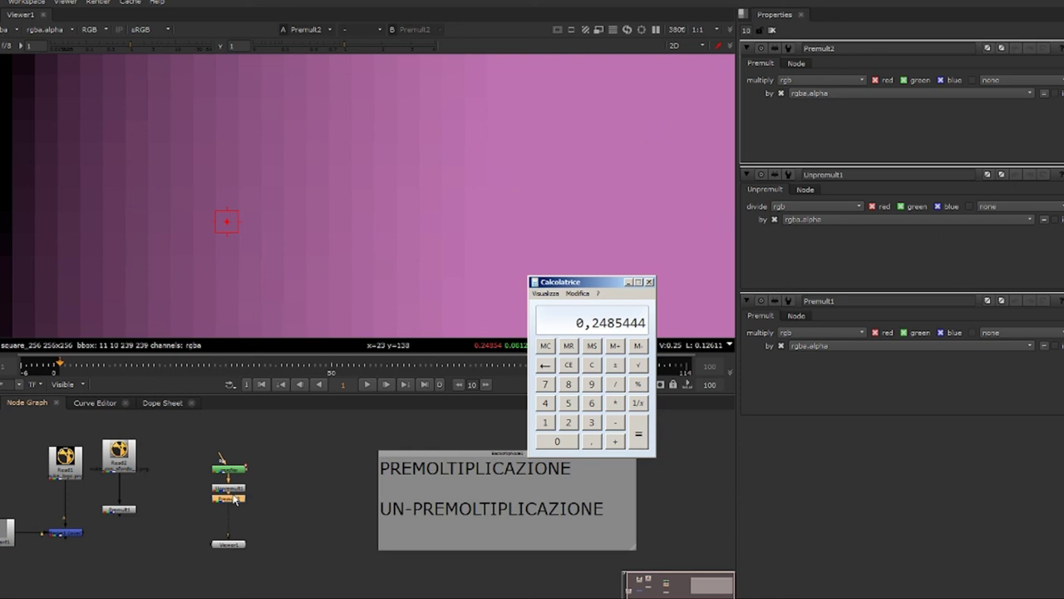
pyautogui.click(649, 283)
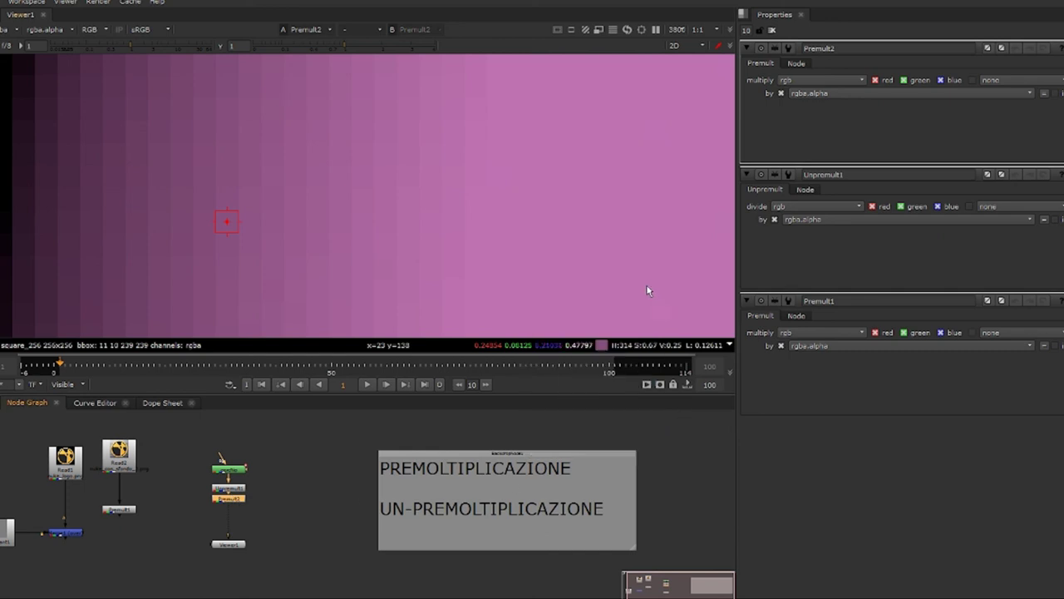
pyautogui.scroll(-3, 375, 291)
pyautogui.scroll(-4, 316, 221)
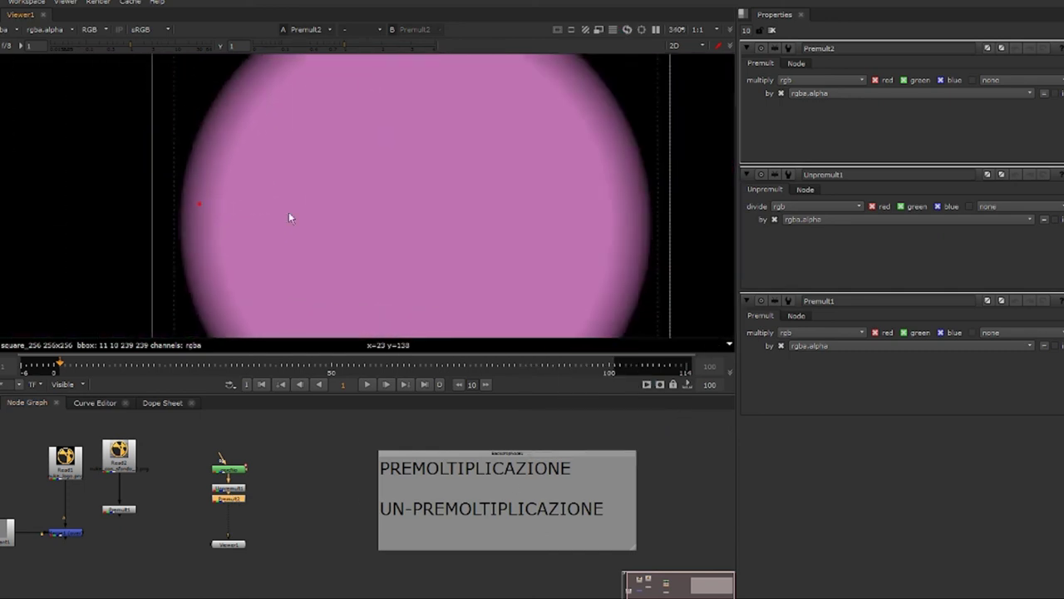
pyautogui.scroll(1, 316, 226)
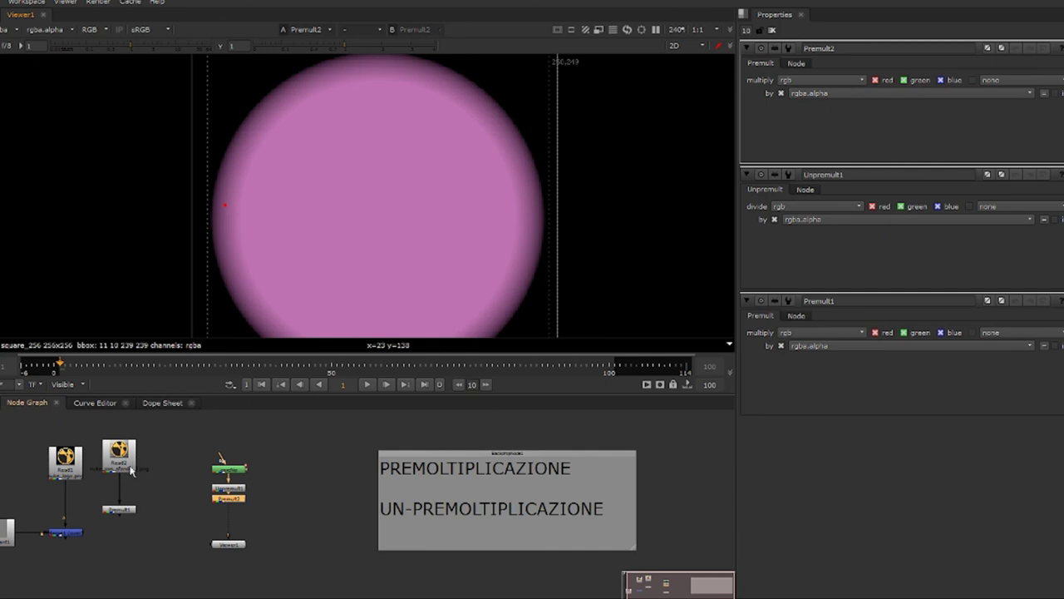
# - Show the Read1 logo image in the viewer
pyautogui.moveTo(130, 471); pyautogui.dragTo(181, 450, button='middle')
pyautogui.click(114, 439)
pyautogui.press('1')
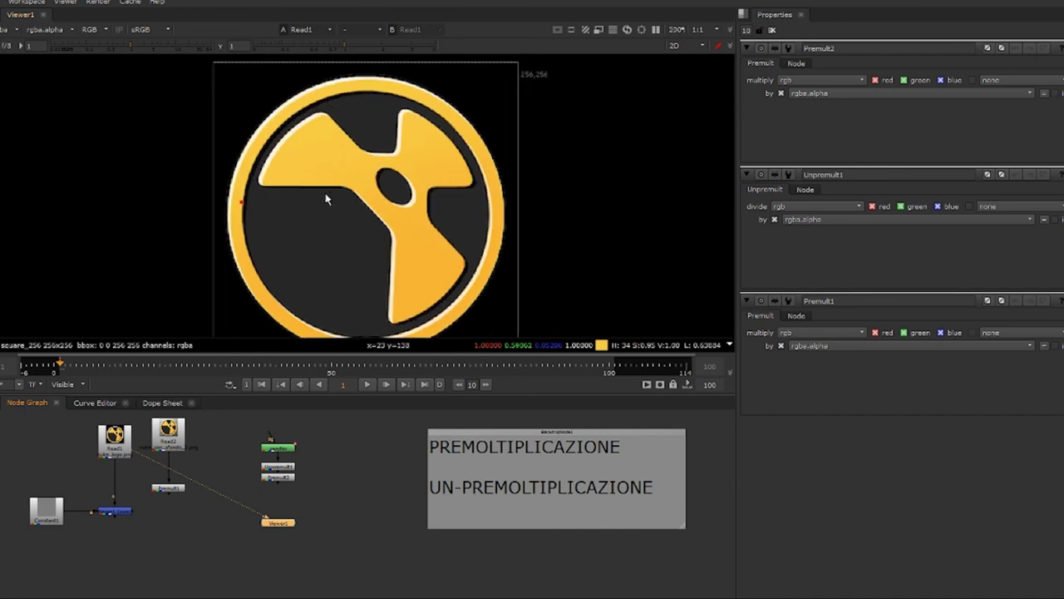
# - Compare the RGB and alpha channels of the Read1 logo image
pyautogui.press('a')
pyautogui.press('a')
pyautogui.press('a')
pyautogui.press('a')
pyautogui.press('a')
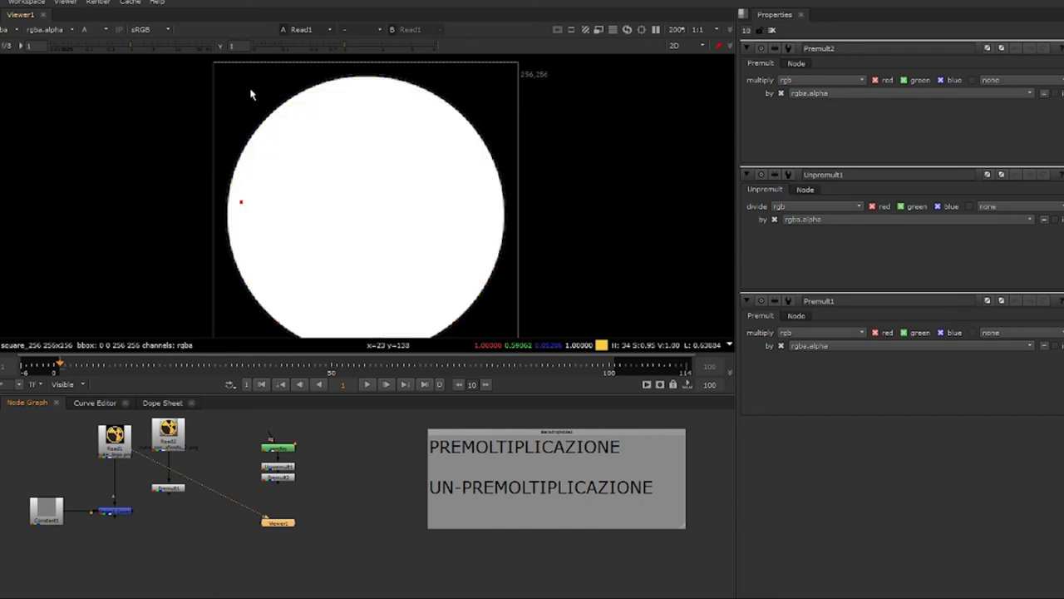
pyautogui.press('a')
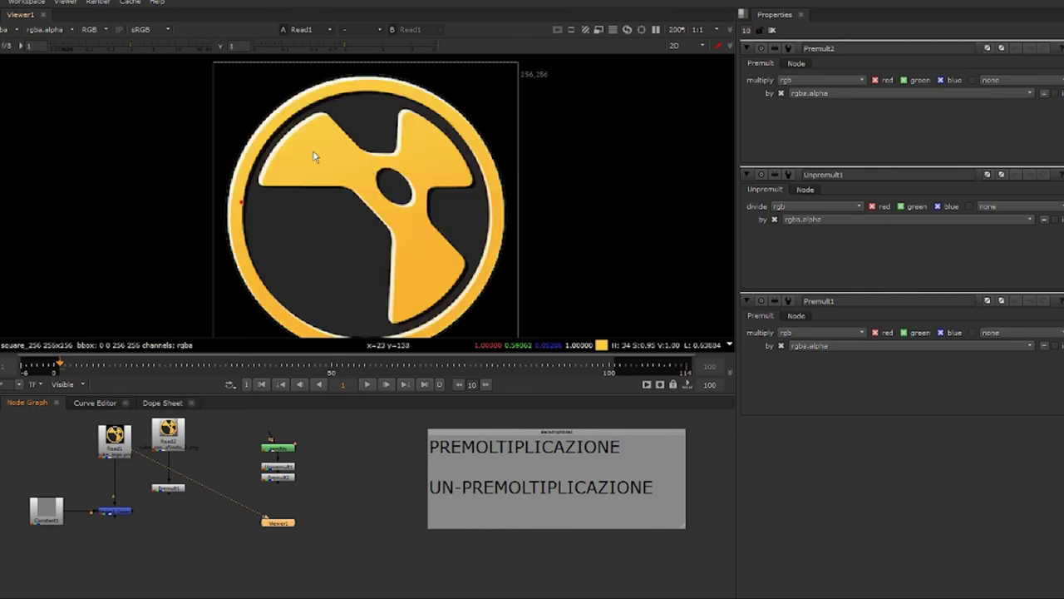
pyautogui.press('a')
pyautogui.press('a')
# - Show the Read2 logo image in the viewer and compare its RGB with its alpha channel
pyautogui.press('1')
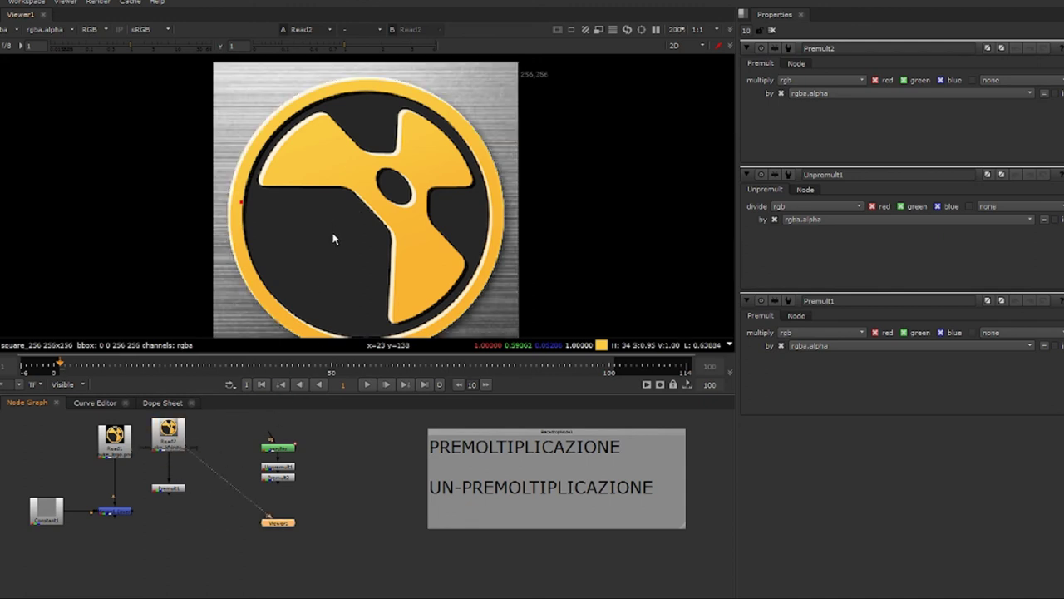
pyautogui.press('a')
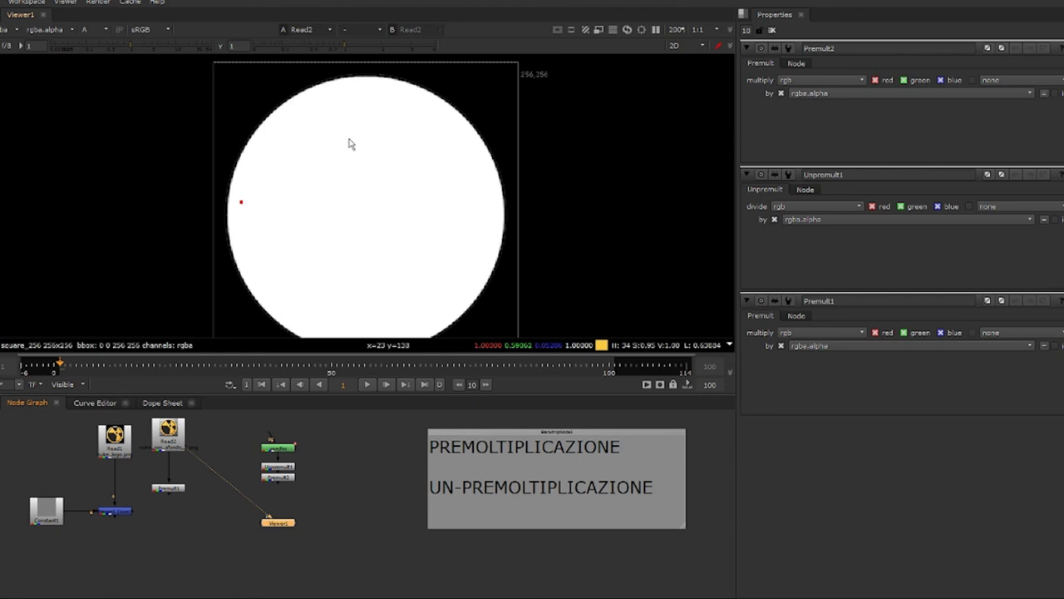
pyautogui.press('a')
pyautogui.press('a')
pyautogui.scroll(-4, 366, 177)
pyautogui.scroll(2, 367, 178)
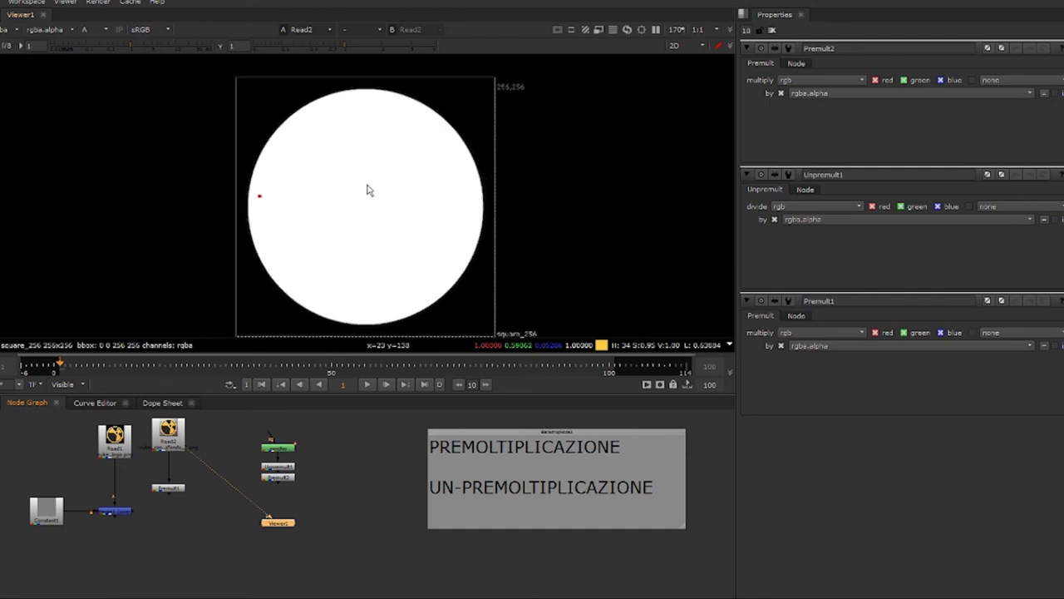
pyautogui.scroll(-3, 369, 178)
pyautogui.scroll(2, 368, 190)
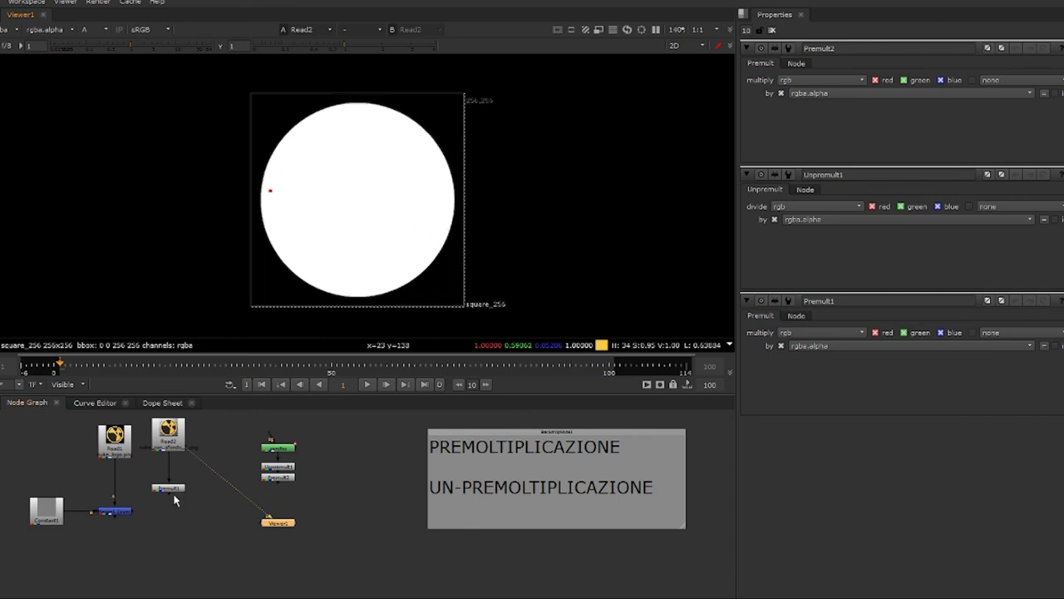
# - Tidy the node graph by spacing out the green node, Unpremult1 and Premult2, raising Premult1 and moving Read2 higher above it
pyautogui.moveTo(178, 494); pyautogui.dragTo(283, 463)
pyautogui.click(283, 458)
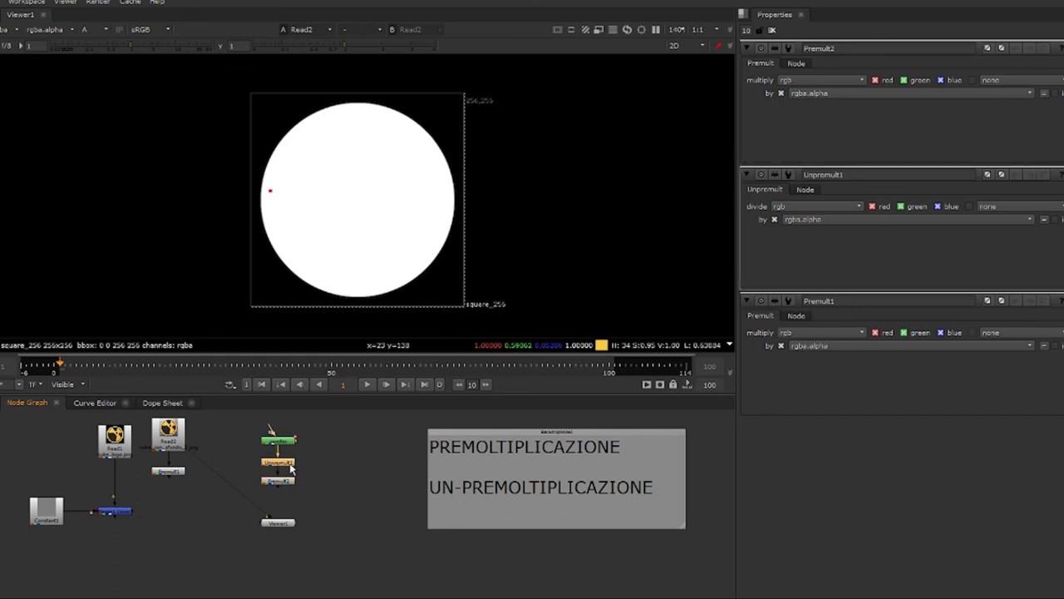
pyautogui.moveTo(379, 469); pyautogui.dragTo(361, 488, button='middle')
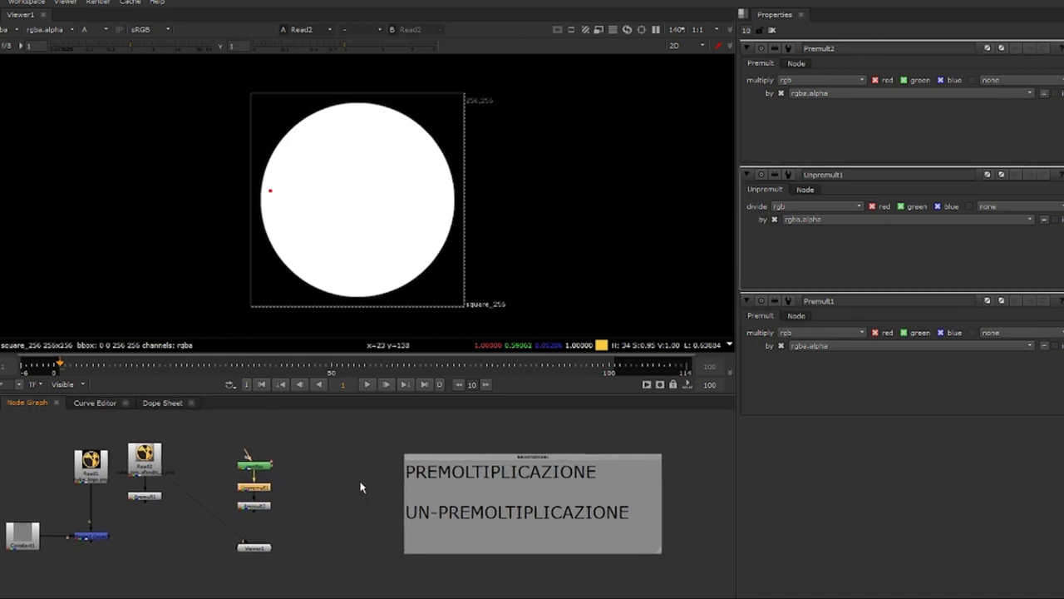
pyautogui.moveTo(447, 410); pyautogui.dragTo(473, 427, button='middle')
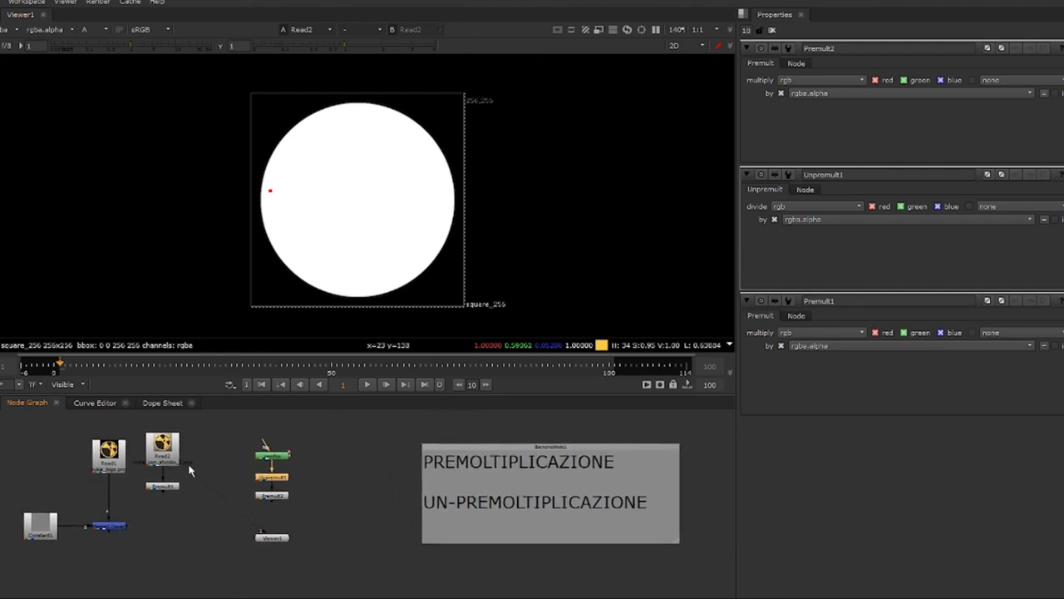
pyautogui.moveTo(173, 453); pyautogui.dragTo(176, 443)
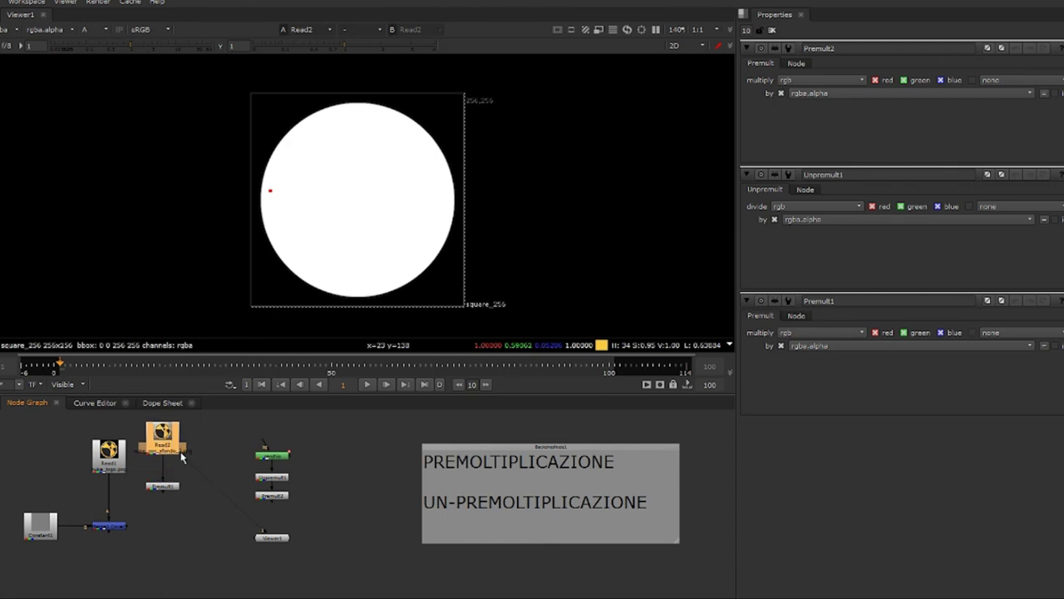
pyautogui.rightClick(181, 456)
pyautogui.click(103, 565)
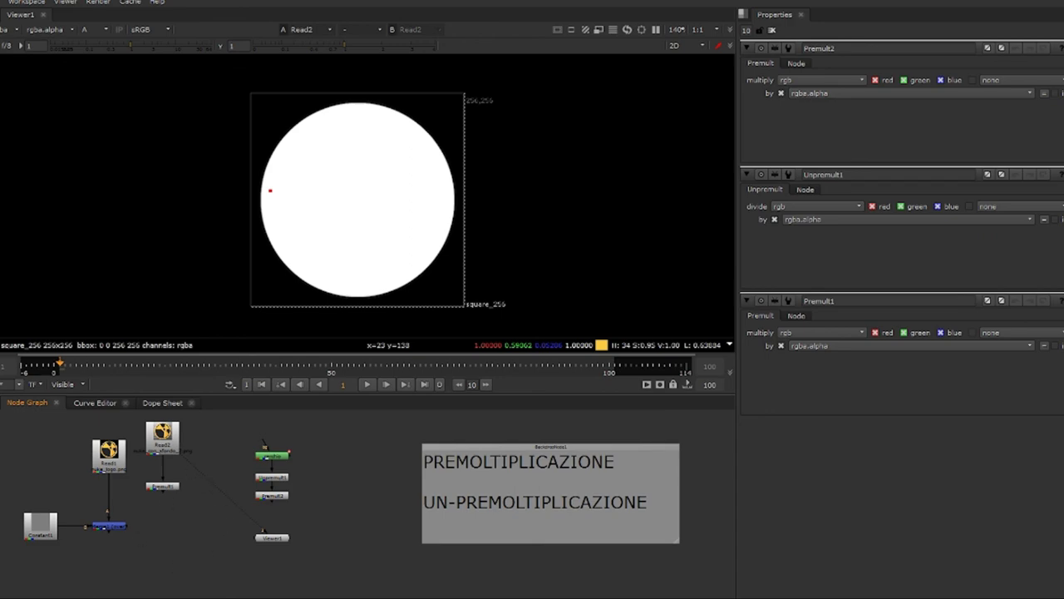